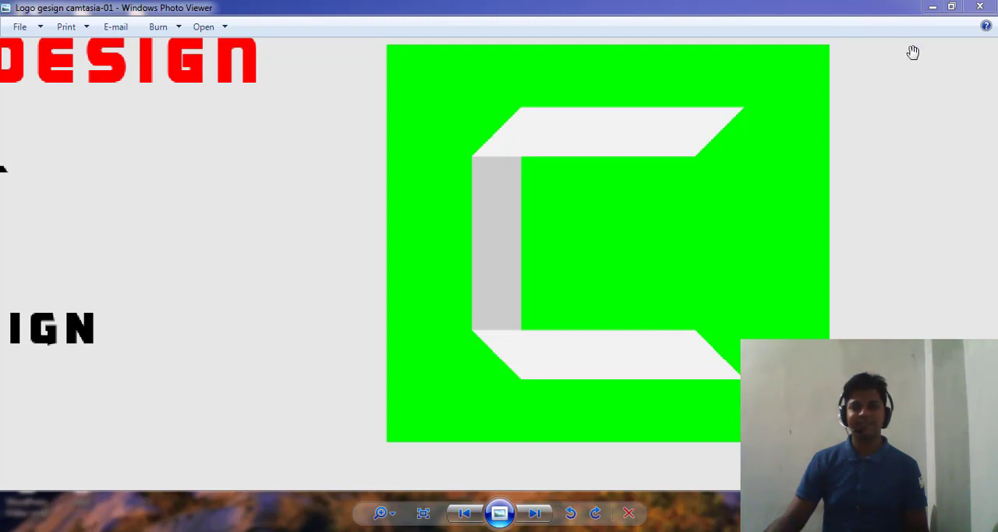
- Minimize the reference logo picture and switch to Adobe Illustrator
{"action": "left_click", "coordinate": [933, 7]}
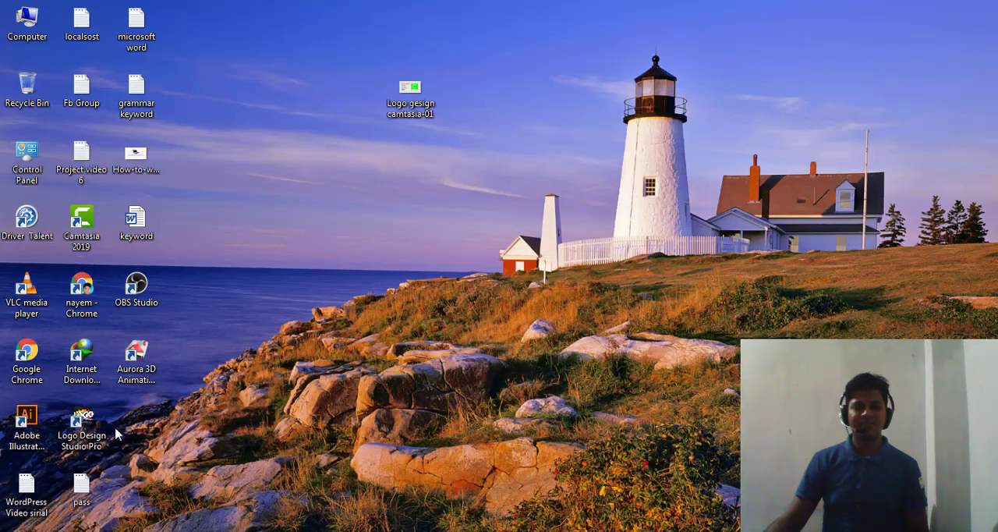
{"action": "left_click", "coordinate": [28, 429]}
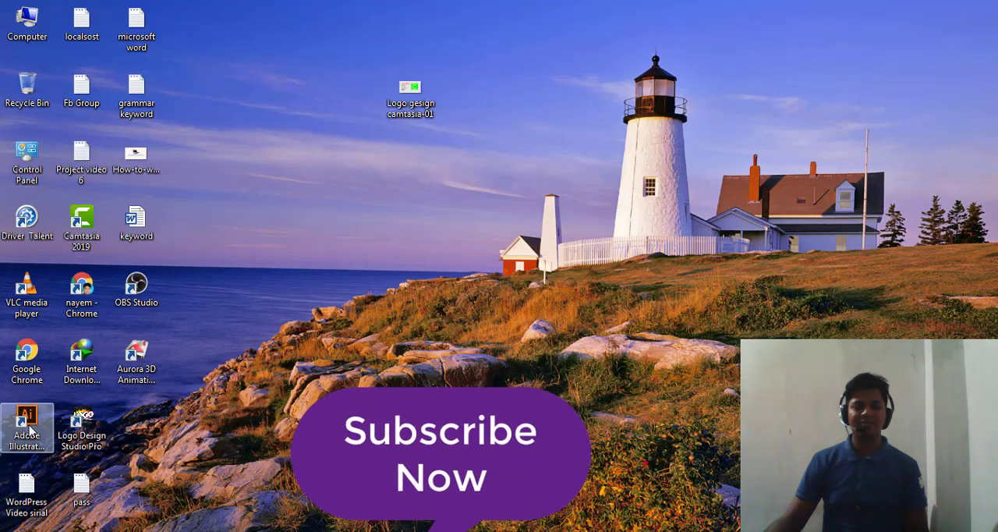
{"action": "left_click", "coordinate": [287, 497]}
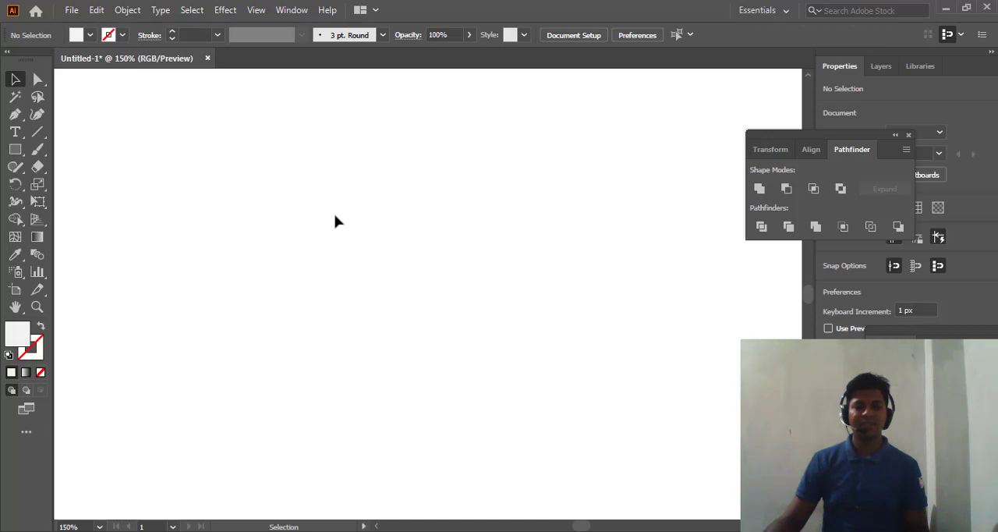
- Draw a wide horizontal rectangle about 228 by 45 px on the empty canvas and fill it with mid grey
{"action": "left_click", "coordinate": [15, 150]}
{"action": "left_click_drag", "start_coordinate": [157, 166], "coordinate": [403, 213]}
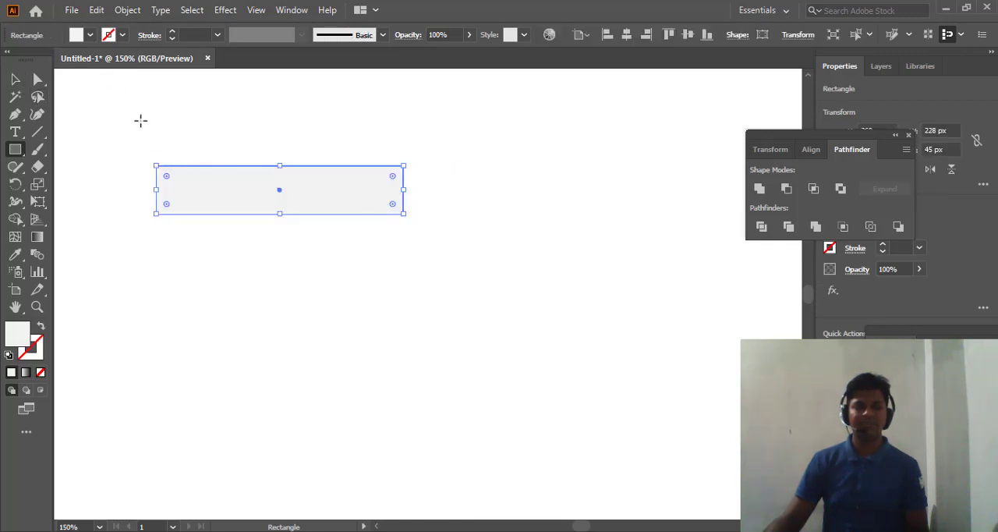
{"action": "left_click", "coordinate": [87, 35]}
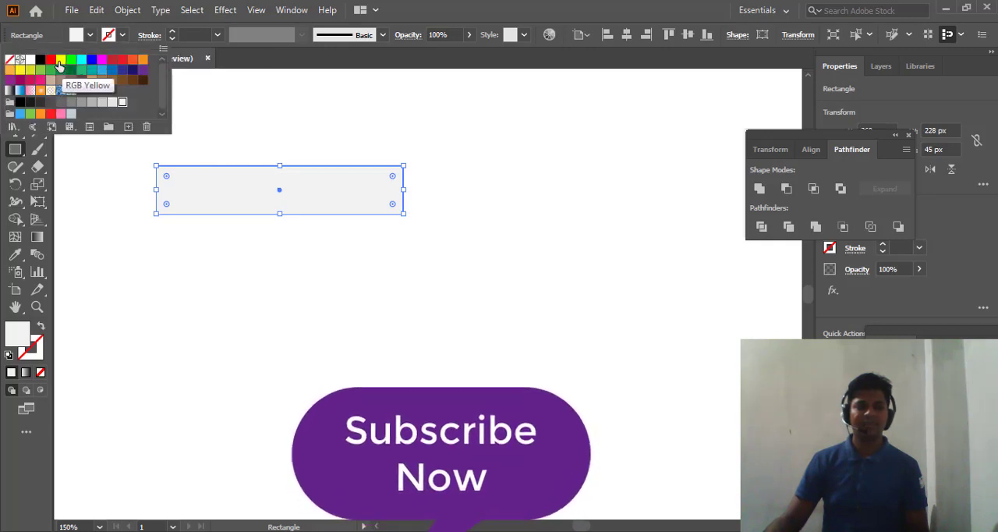
{"action": "left_click", "coordinate": [81, 106]}
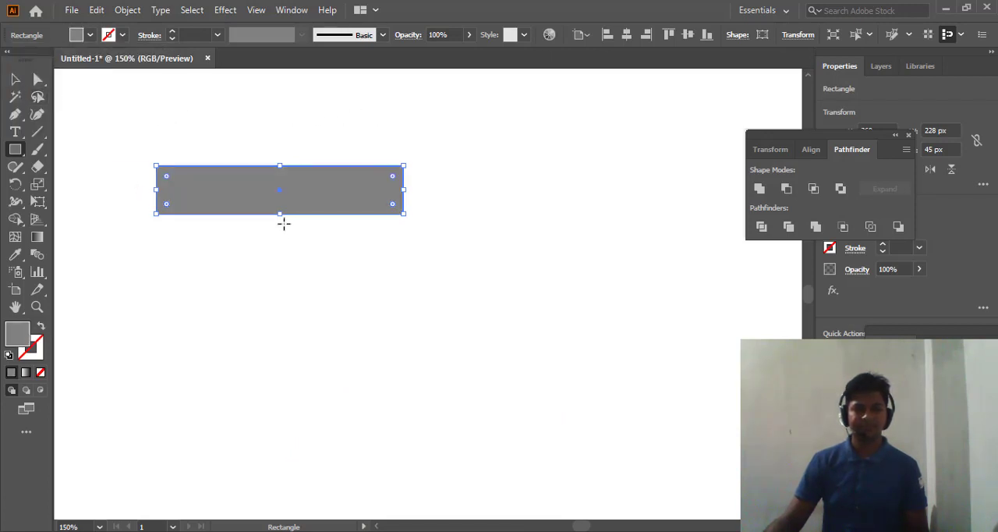
- Shrink the grey rectangle to about 189 by 31 px and move it to the upper middle of the canvas
{"action": "left_click_drag", "start_coordinate": [279, 217], "coordinate": [280, 208]}
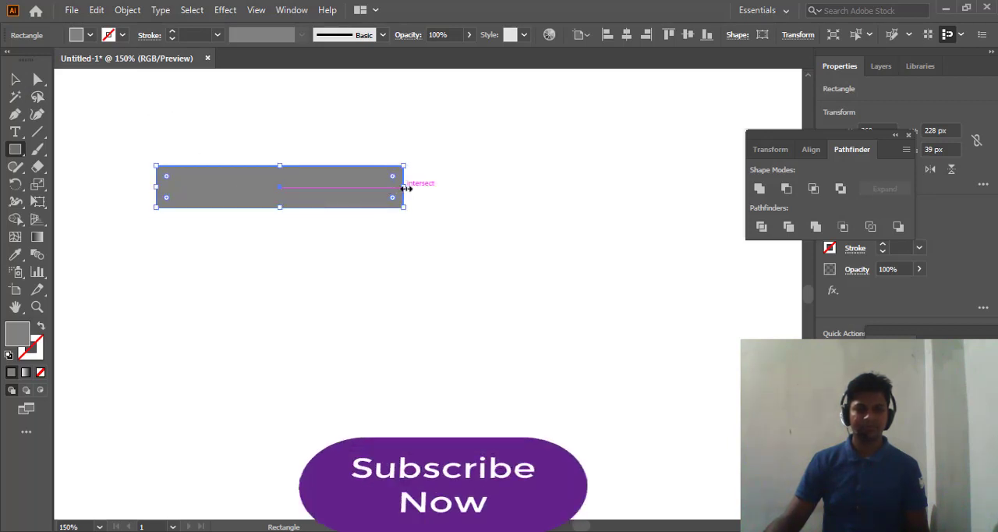
{"action": "left_click_drag", "start_coordinate": [405, 188], "coordinate": [361, 188]}
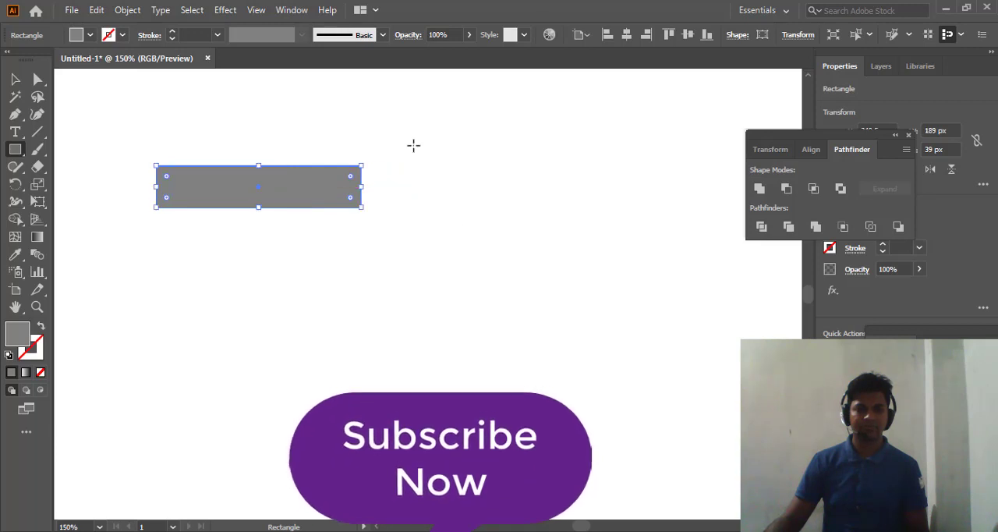
{"action": "key", "text": "v"}
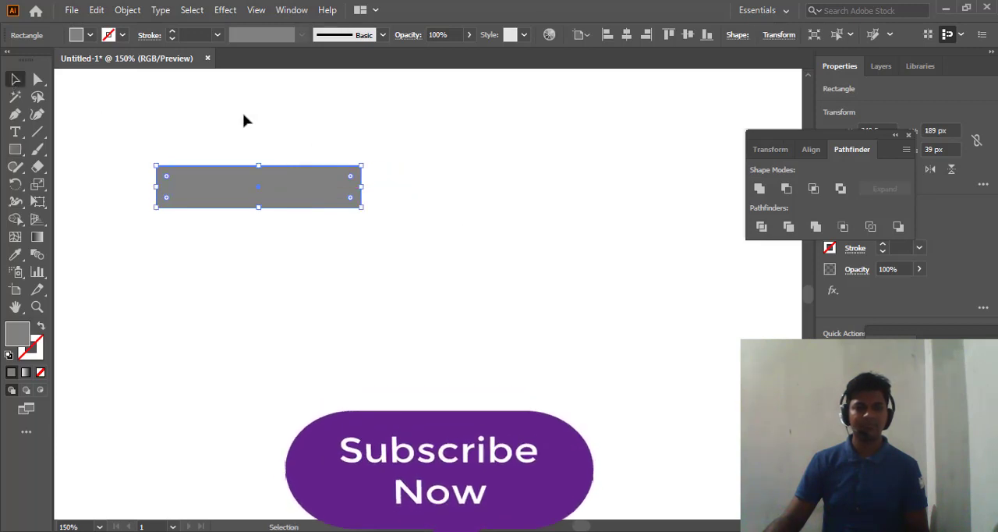
{"action": "left_click", "coordinate": [400, 145]}
{"action": "left_click_drag", "start_coordinate": [276, 201], "coordinate": [415, 191]}
{"action": "left_click", "coordinate": [388, 123]}
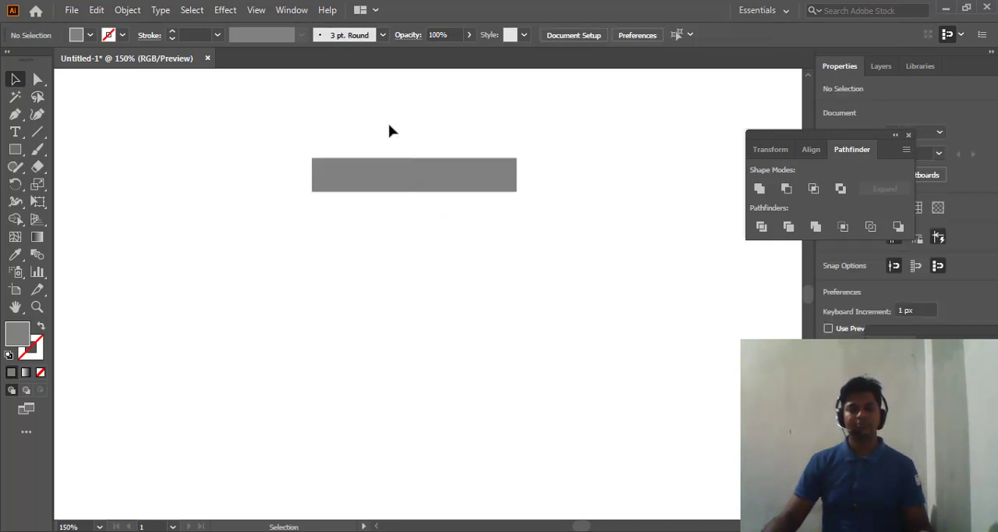
- Duplicate the grey bar straight below itself twice, making a lower bar and one in the gap between
{"action": "left_click", "coordinate": [405, 174]}
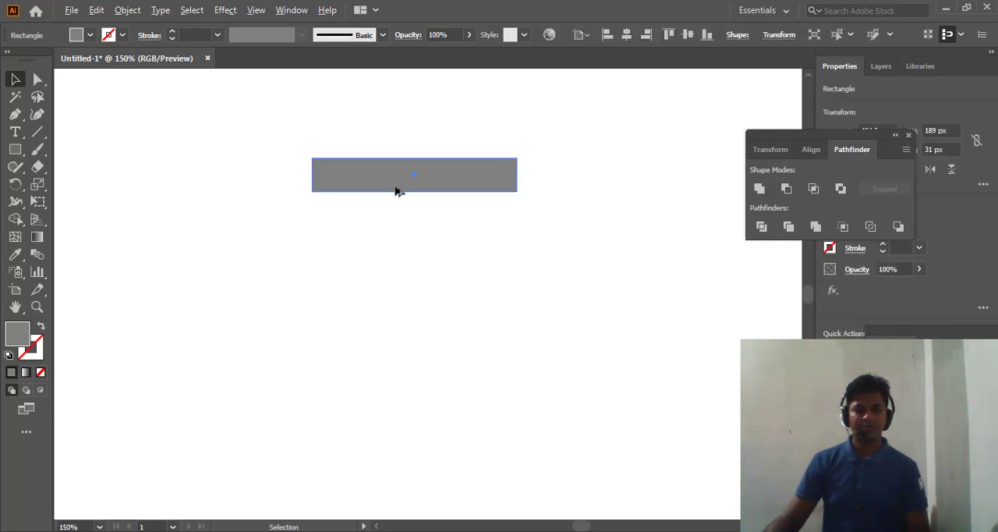
{"action": "left_click_drag", "start_coordinate": [395, 191], "coordinate": [396, 296]}
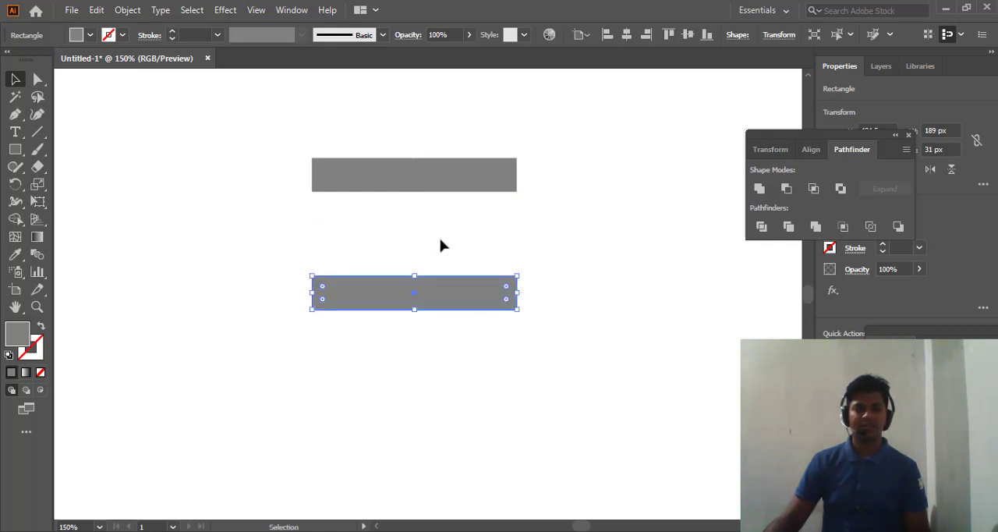
{"action": "left_click", "coordinate": [404, 184]}
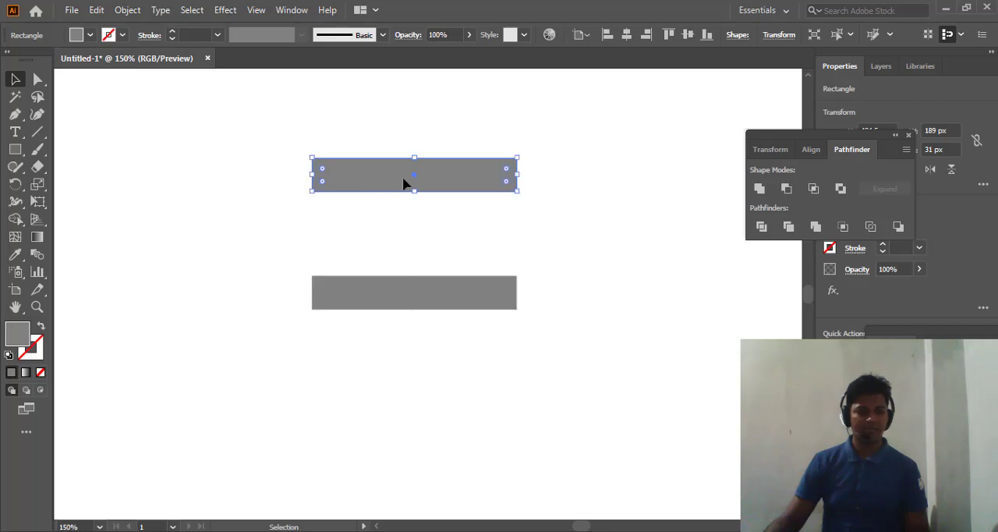
{"action": "left_click_drag", "start_coordinate": [403, 182], "coordinate": [412, 241]}
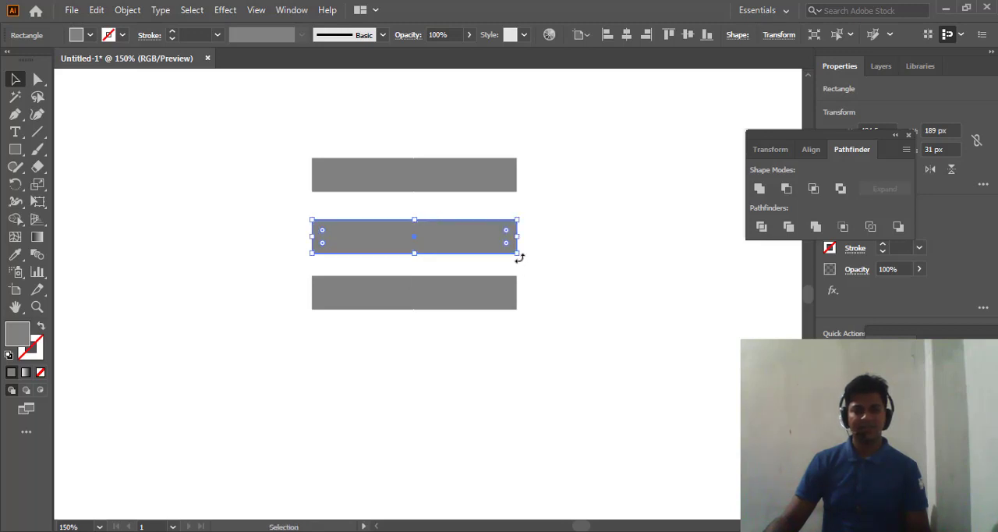
- Rotate the middle bar 90° and move it flush with the left ends of the two horizontal bars
{"action": "left_click_drag", "start_coordinate": [519, 257], "coordinate": [450, 136]}
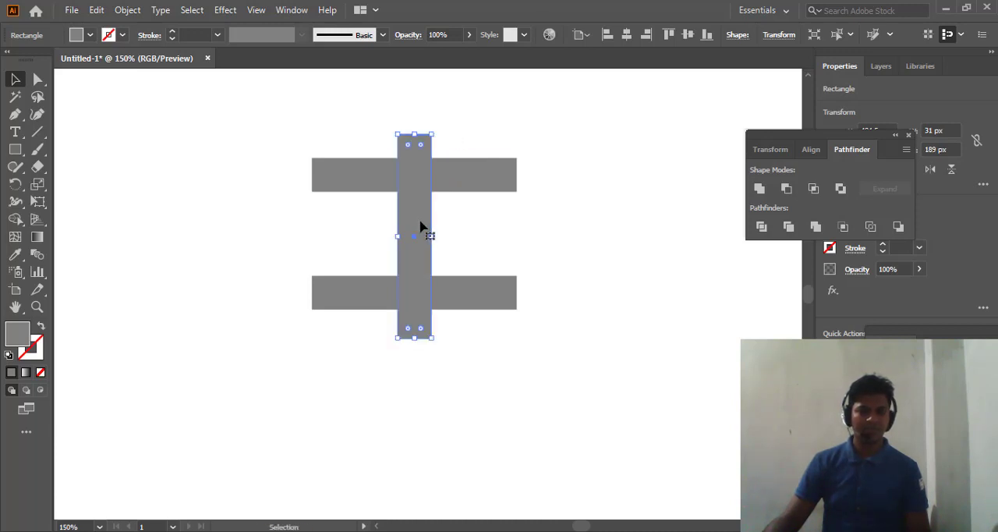
{"action": "left_click_drag", "start_coordinate": [420, 221], "coordinate": [337, 213]}
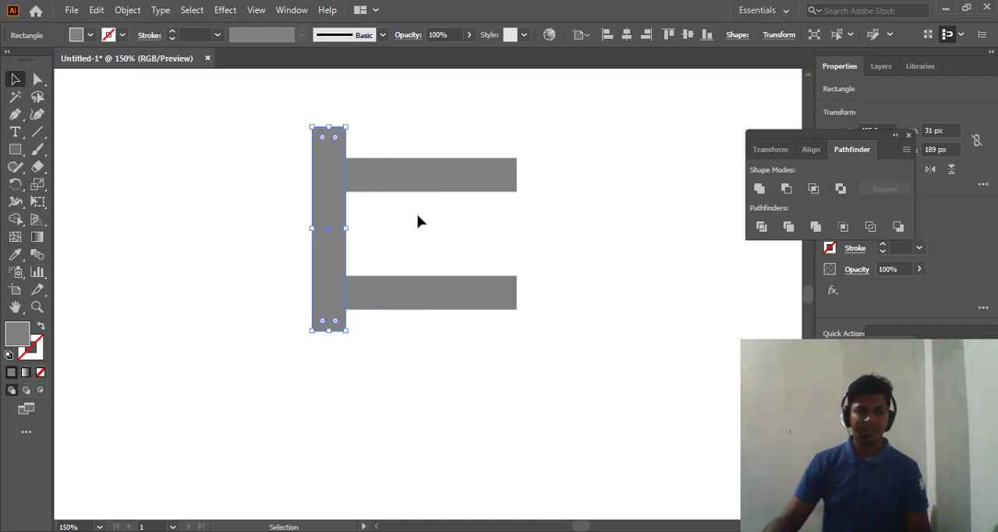
- Fill the upper horizontal bar with bright green and the lower horizontal bar with red
{"action": "left_click", "coordinate": [383, 179]}
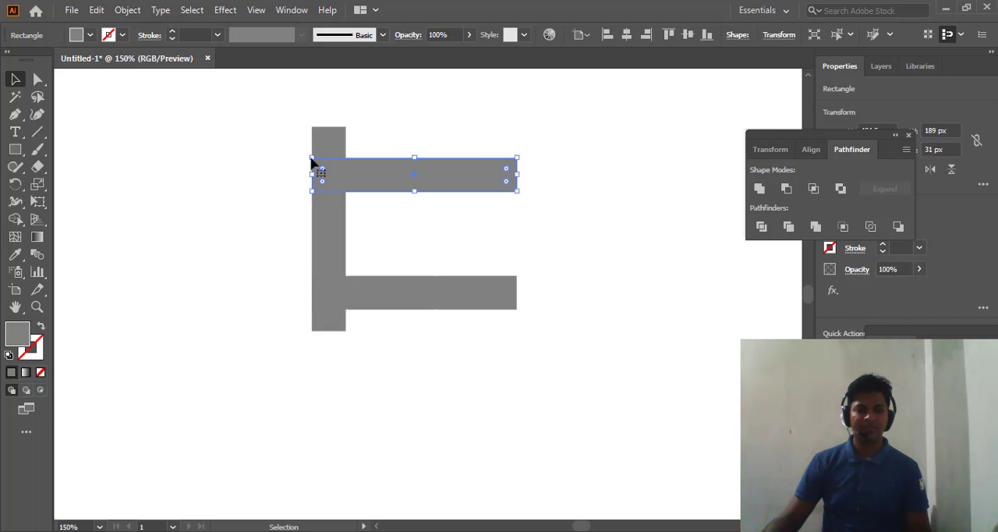
{"action": "left_click", "coordinate": [90, 35]}
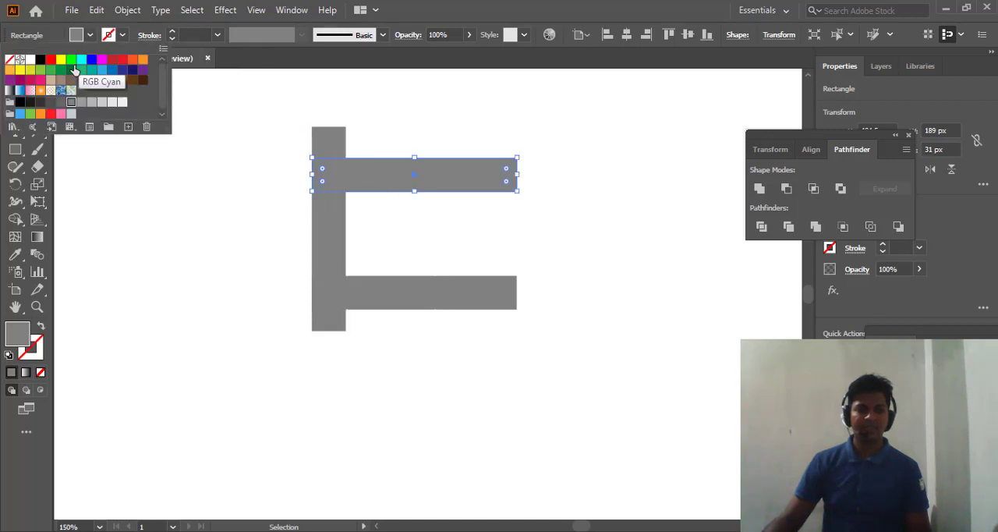
{"action": "left_click", "coordinate": [71, 59]}
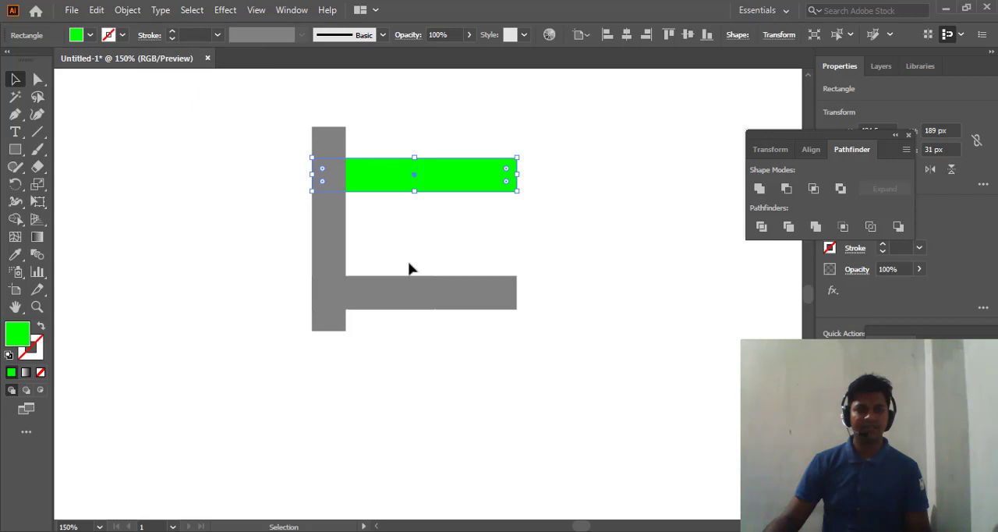
{"action": "left_click", "coordinate": [410, 292]}
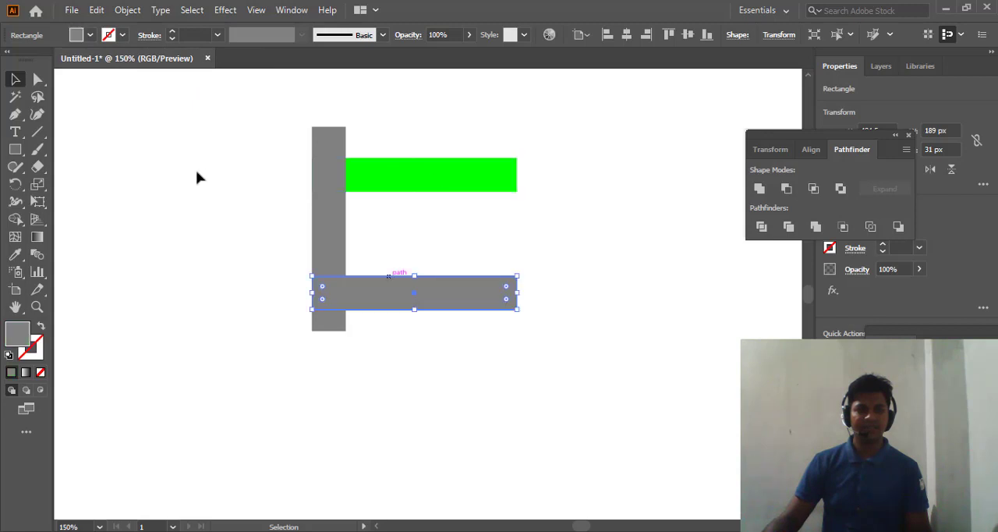
{"action": "left_click", "coordinate": [90, 35]}
{"action": "left_click", "coordinate": [50, 61]}
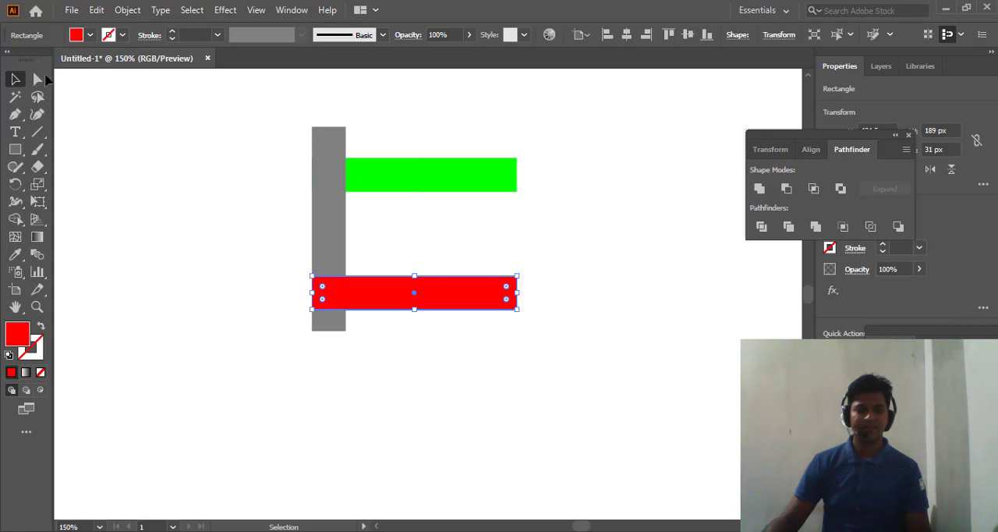
{"action": "left_click", "coordinate": [162, 138]}
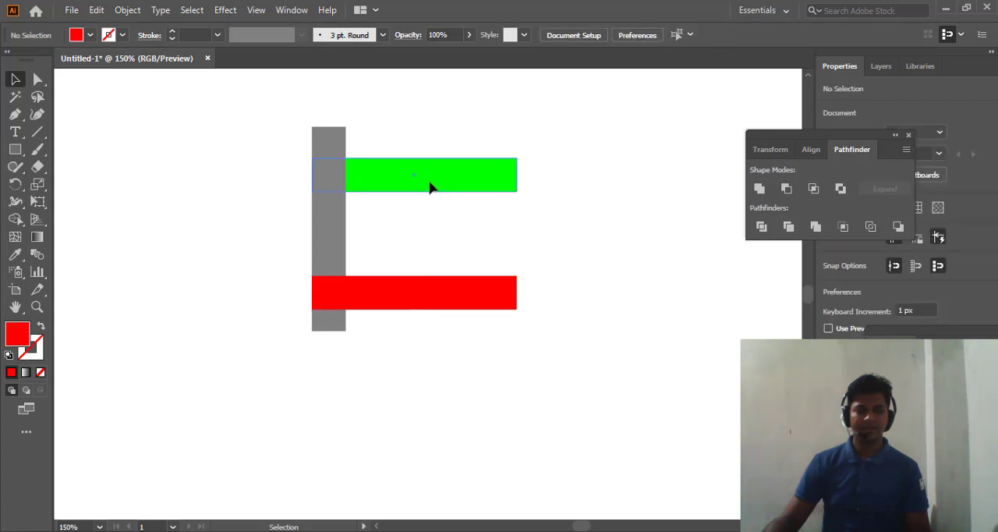
- Bring the green bar to the front so it overlaps the vertical grey bar
{"action": "left_click", "coordinate": [416, 187]}
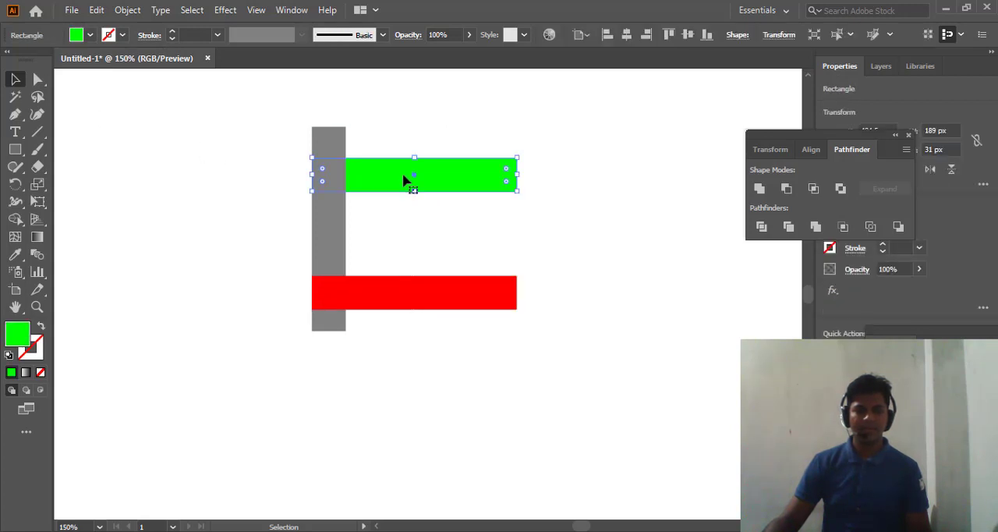
{"action": "right_click", "coordinate": [388, 175]}
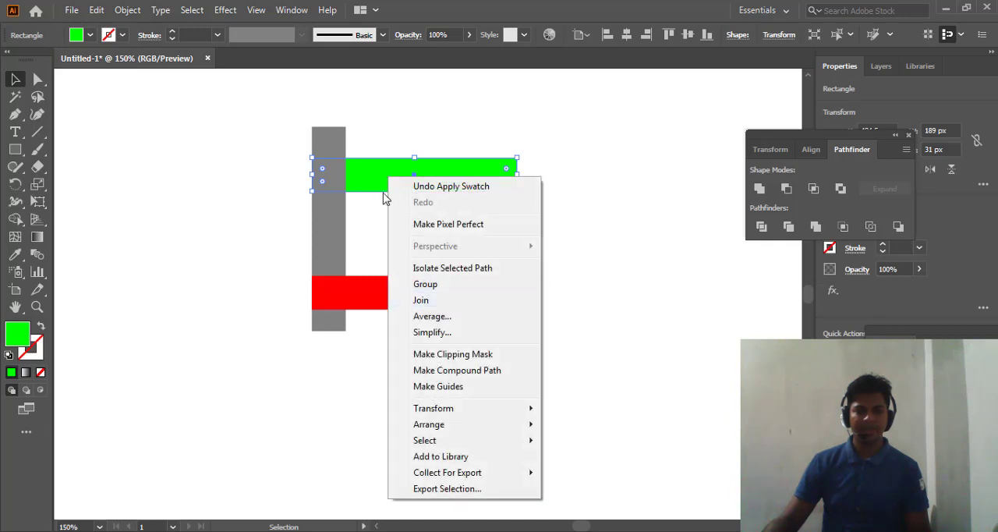
{"action": "left_click", "coordinate": [361, 217]}
{"action": "left_click", "coordinate": [373, 197]}
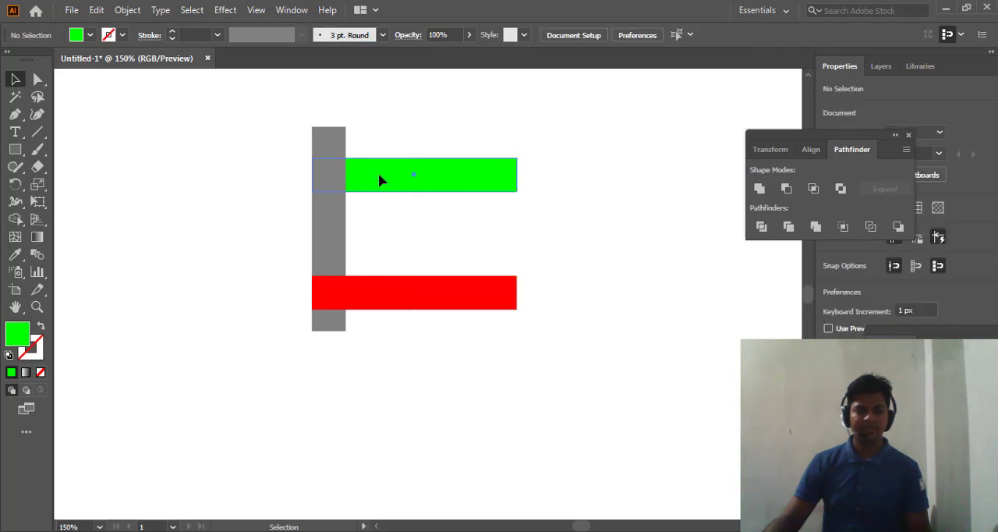
{"action": "right_click", "coordinate": [380, 180]}
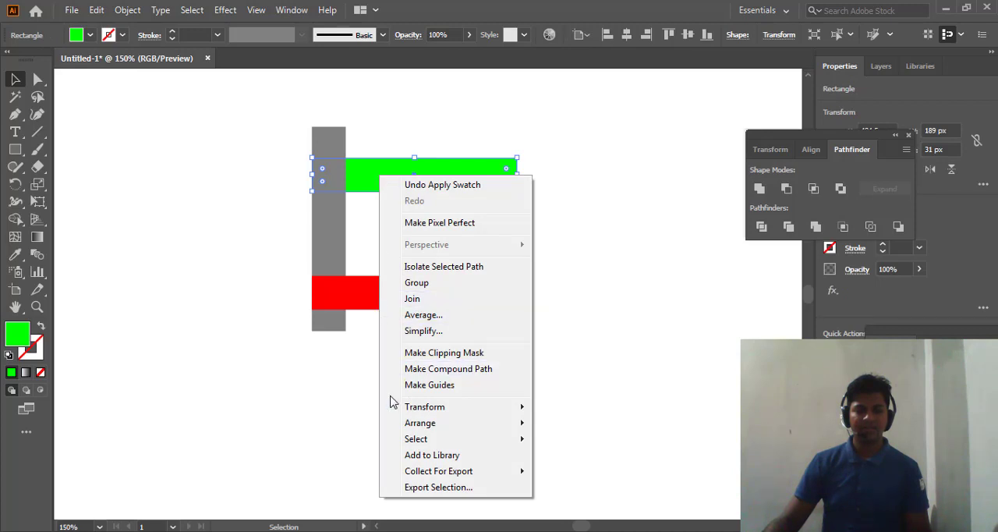
{"action": "mouse_move", "coordinate": [421, 427]}
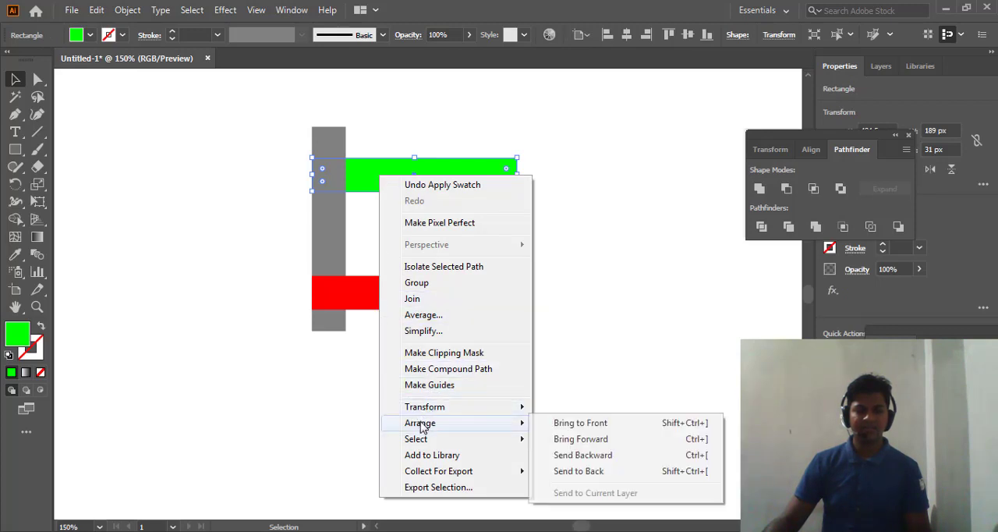
{"action": "left_click", "coordinate": [613, 423]}
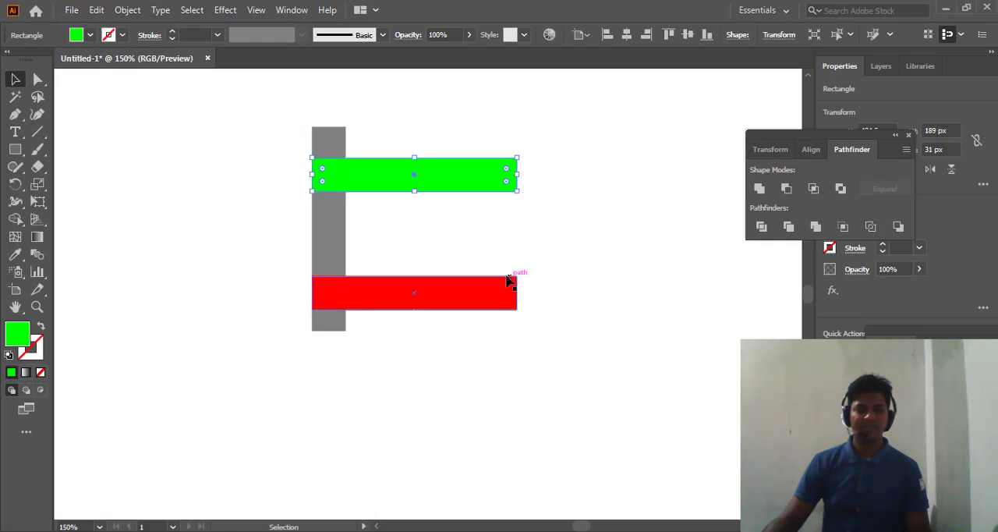
{"action": "left_click", "coordinate": [414, 215]}
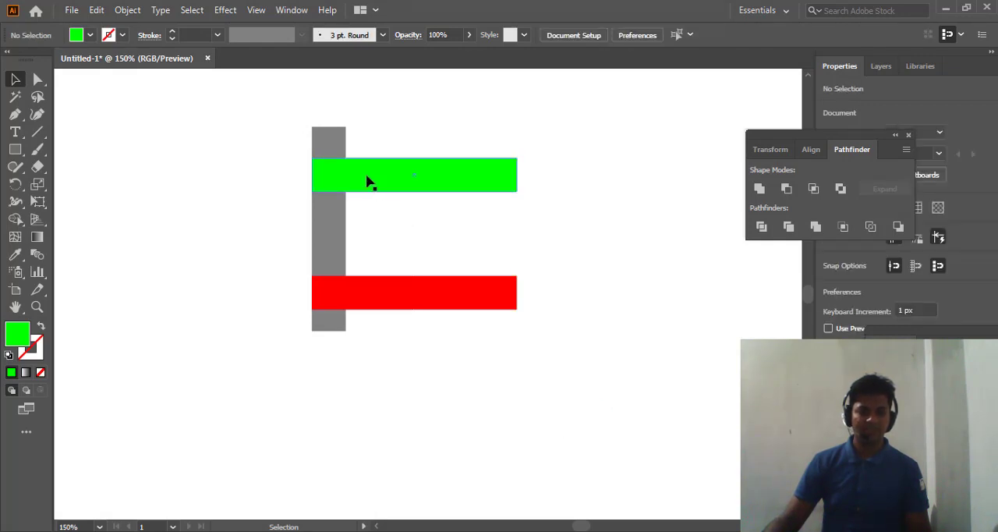
- Move the green bar up flush with the vertical bar's top end and the red bar down flush with its bottom end
{"action": "left_click_drag", "start_coordinate": [367, 175], "coordinate": [370, 149]}
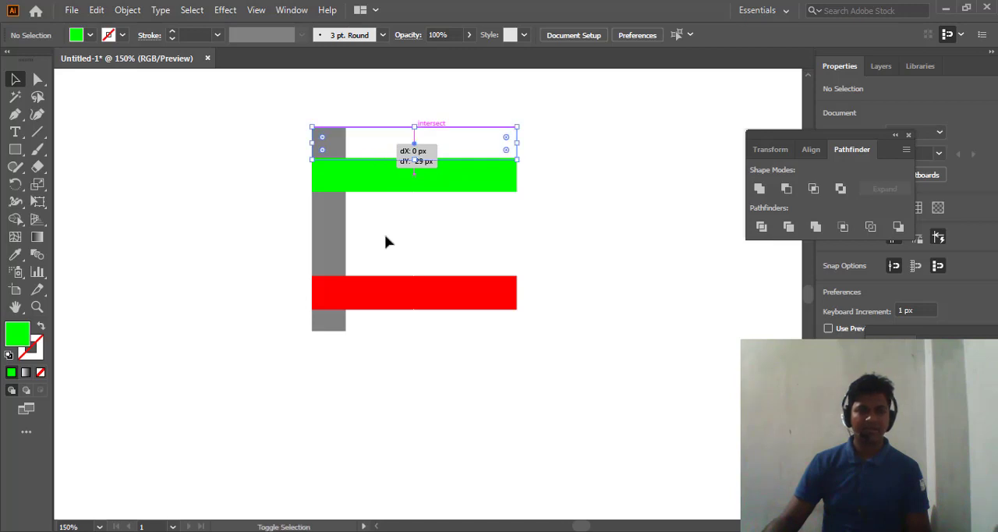
{"action": "left_click", "coordinate": [386, 236]}
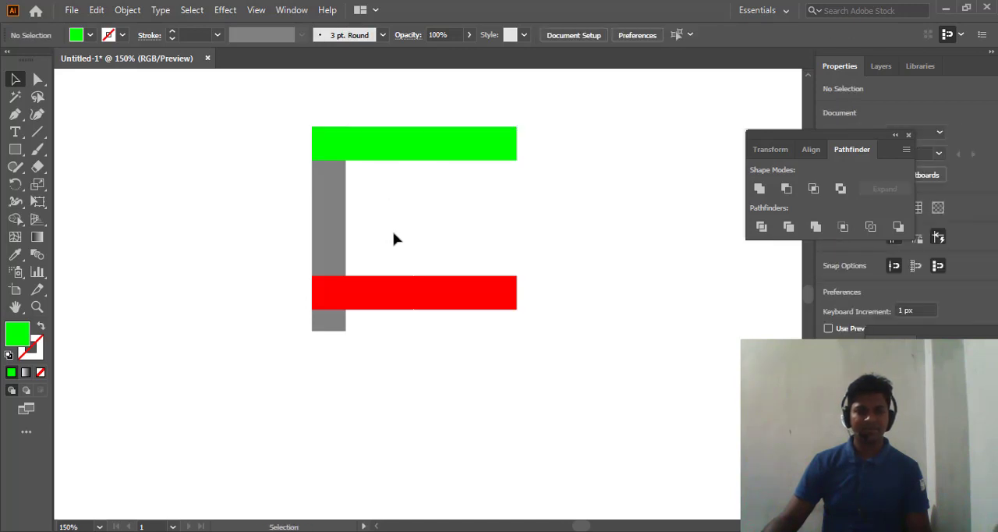
{"action": "left_click", "coordinate": [383, 297]}
{"action": "left_click", "coordinate": [383, 314]}
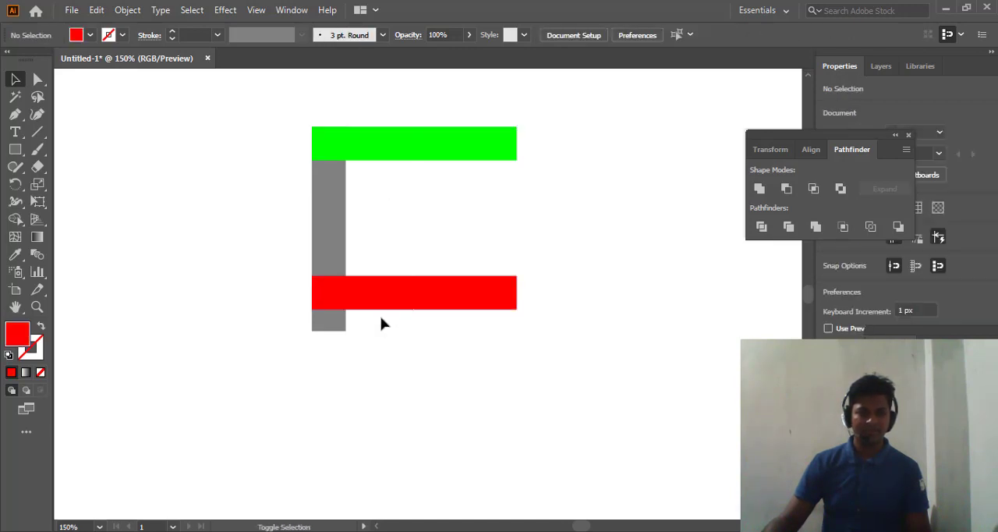
{"action": "left_click_drag", "start_coordinate": [378, 305], "coordinate": [379, 323]}
{"action": "left_click", "coordinate": [372, 224]}
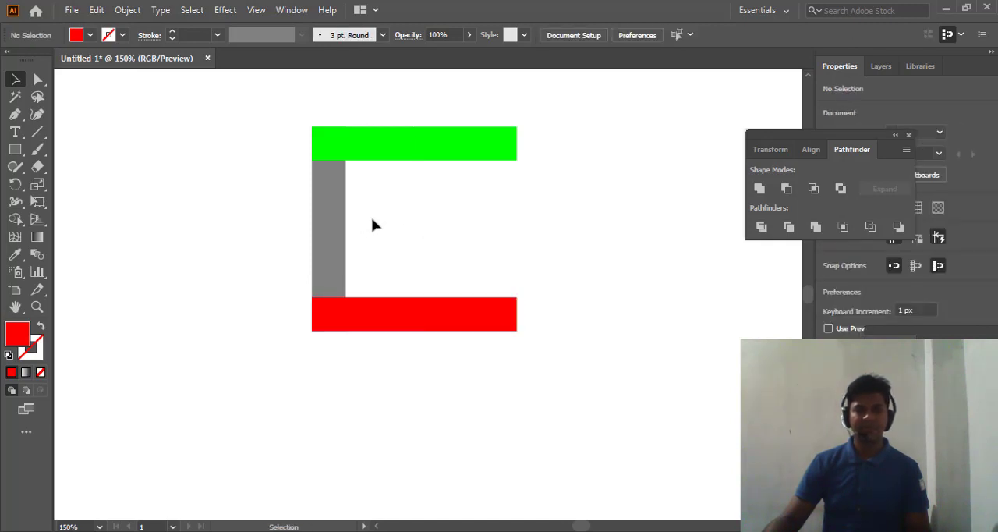
- Duplicate the vertical grey bar horizontally so the copy lines up with the right ends of the green and red bars
{"action": "left_click", "coordinate": [331, 212]}
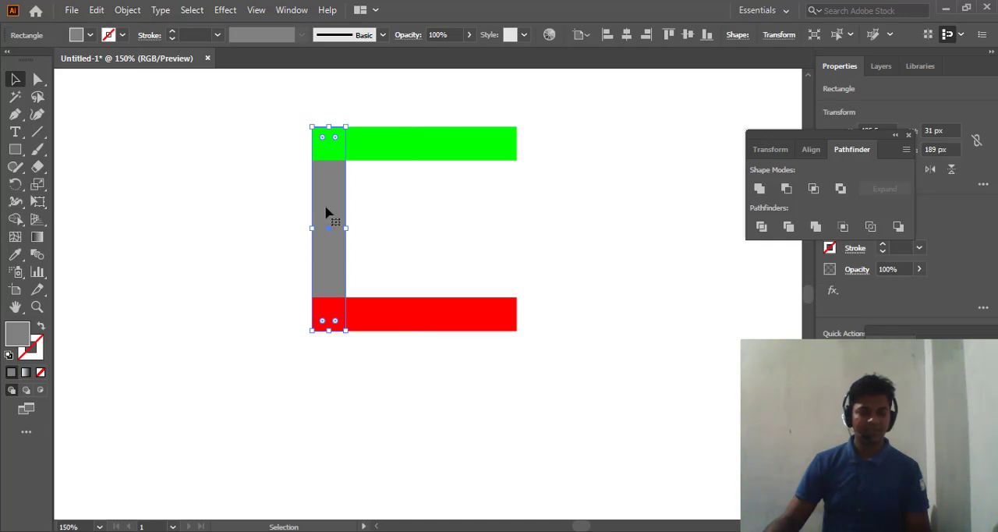
{"action": "left_click_drag", "start_coordinate": [326, 212], "coordinate": [572, 220]}
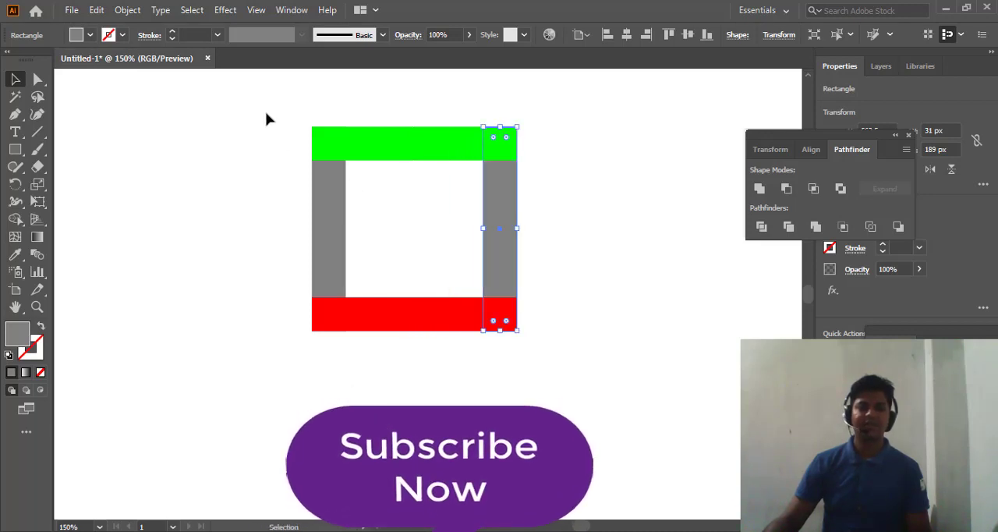
- Select all four bars and examine closely how they meet along the green and red bars' edges
{"action": "left_click_drag", "start_coordinate": [257, 109], "coordinate": [556, 336]}
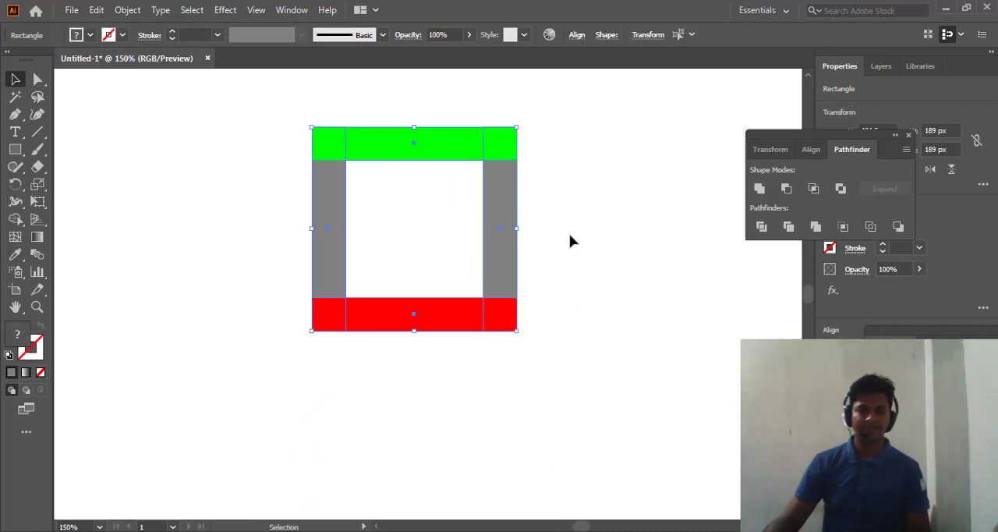
{"action": "left_click_drag", "start_coordinate": [408, 194], "coordinate": [413, 234]}
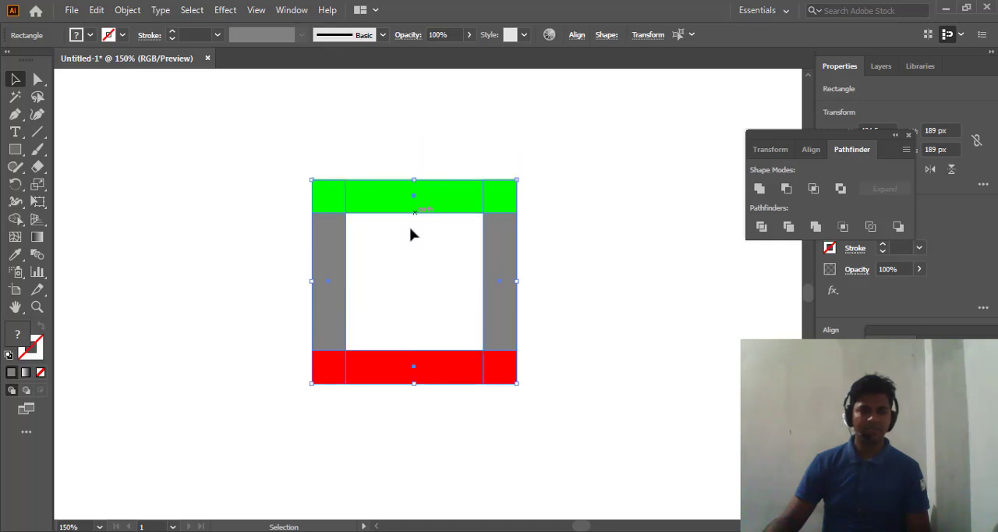
{"action": "scroll", "coordinate": [410, 234], "scroll_direction": "up", "scroll_amount": 3}
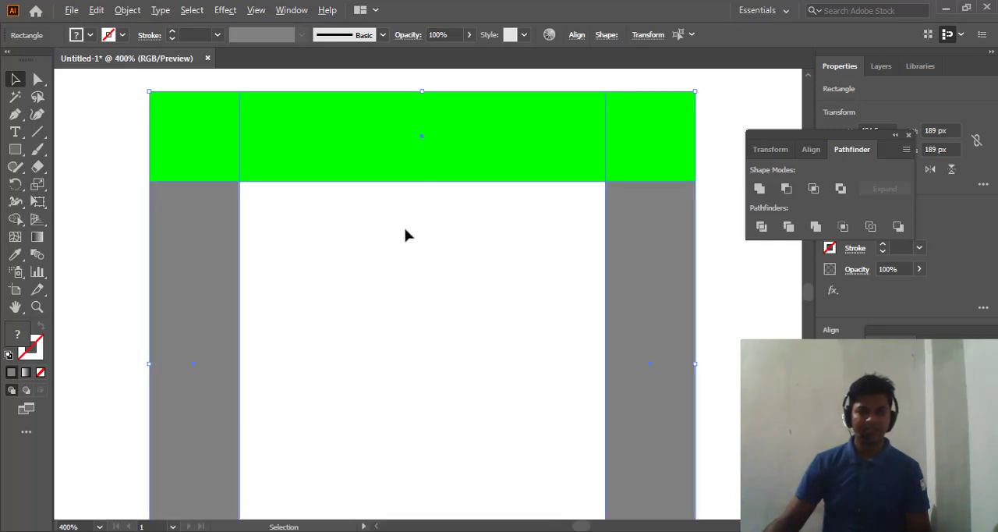
{"action": "scroll", "coordinate": [406, 234], "scroll_direction": "up", "scroll_amount": 2}
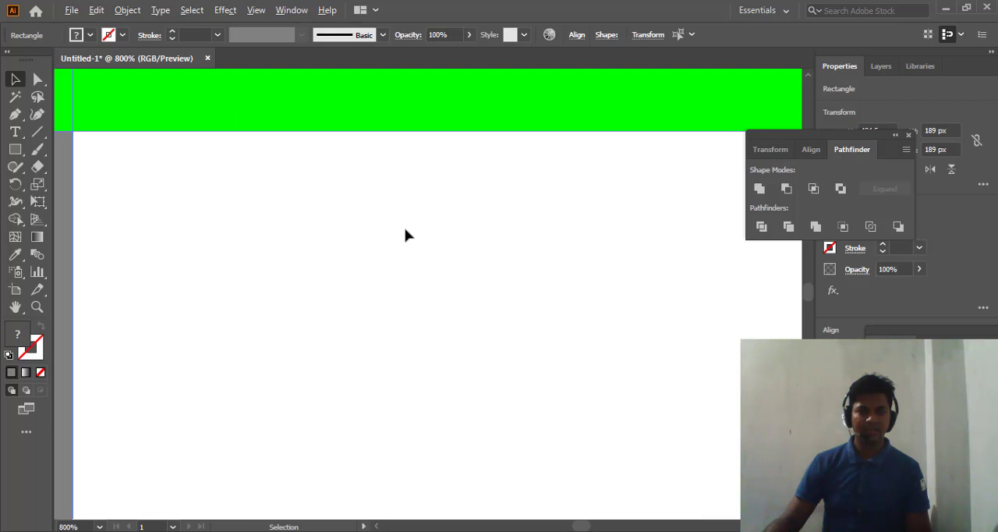
{"action": "scroll", "coordinate": [406, 234], "scroll_direction": "down", "scroll_amount": 3}
{"action": "scroll", "coordinate": [428, 374], "scroll_direction": "down", "scroll_amount": 2}
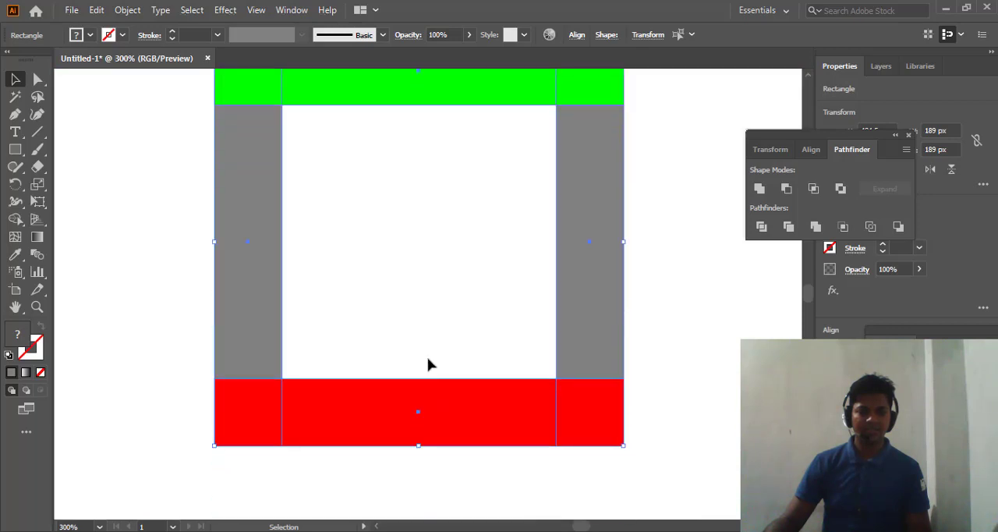
{"action": "scroll", "coordinate": [428, 364], "scroll_direction": "down", "scroll_amount": 2}
{"action": "scroll", "coordinate": [400, 291], "scroll_direction": "up", "scroll_amount": 2}
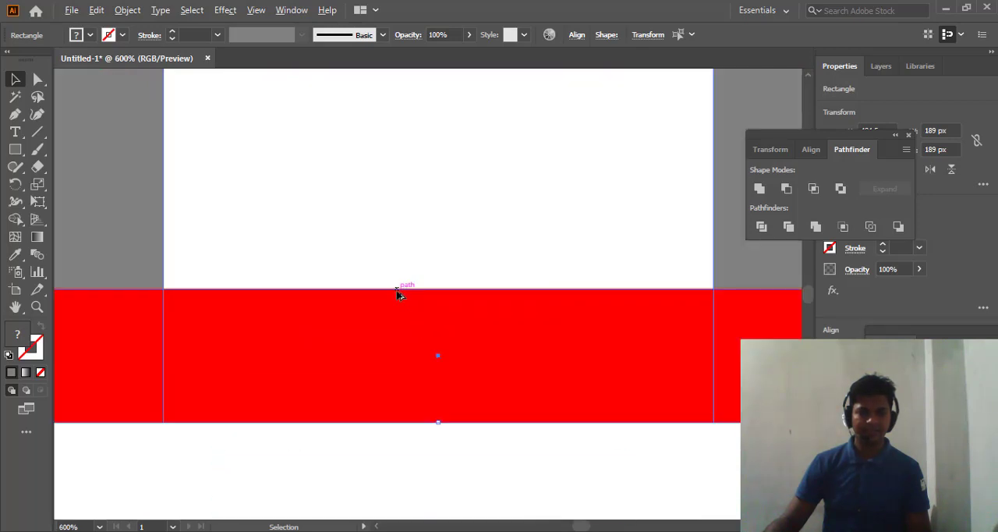
{"action": "scroll", "coordinate": [379, 254], "scroll_direction": "down", "scroll_amount": 3}
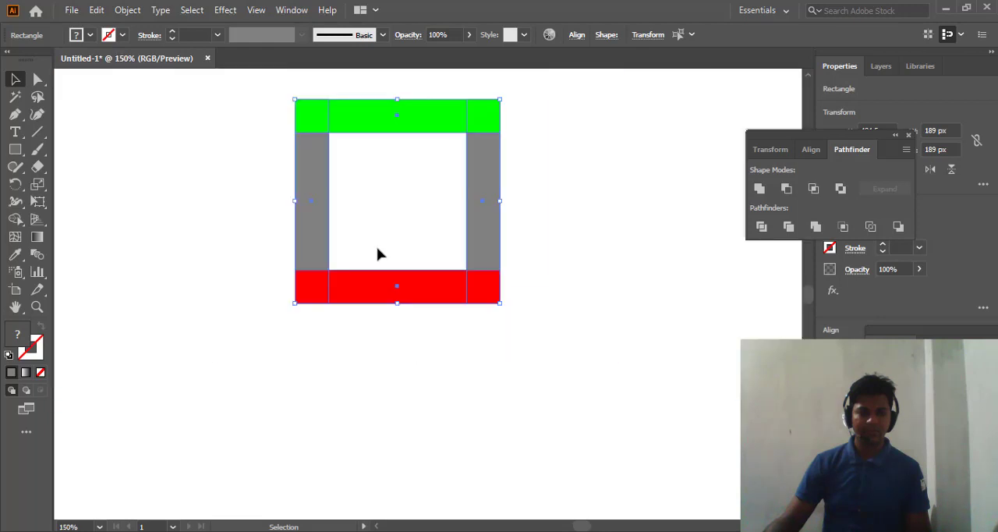
{"action": "scroll", "coordinate": [378, 248], "scroll_direction": "up", "scroll_amount": 2}
{"action": "left_click", "coordinate": [198, 198]}
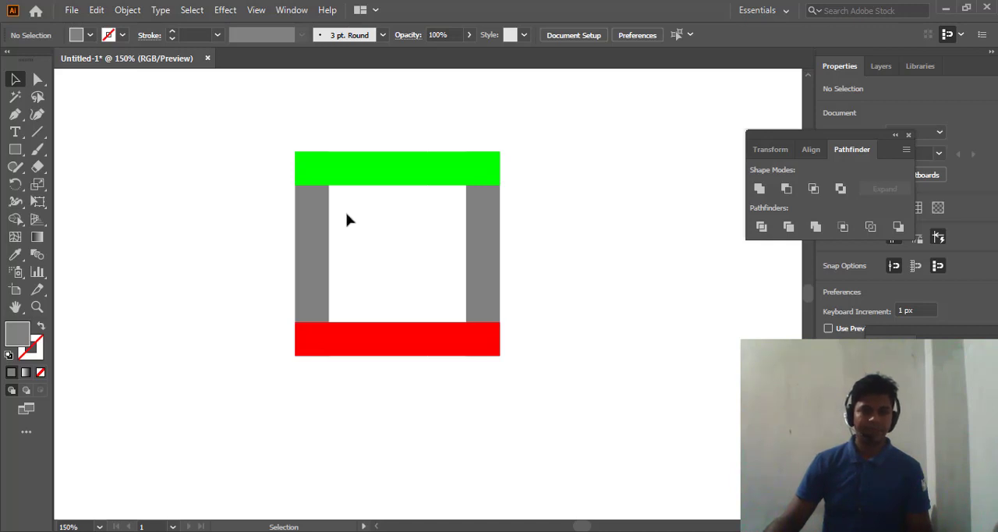
- Stretch the left vertical grey bar past the green and red bars at both ends, to about 228 px tall
{"action": "scroll", "coordinate": [351, 234], "scroll_direction": "up", "scroll_amount": 1}
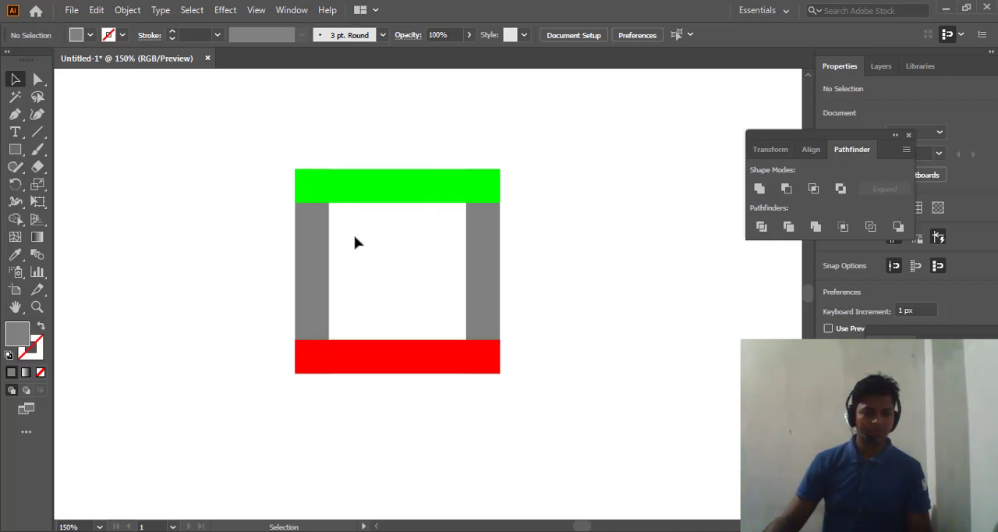
{"action": "scroll", "coordinate": [351, 240], "scroll_direction": "up", "scroll_amount": 2}
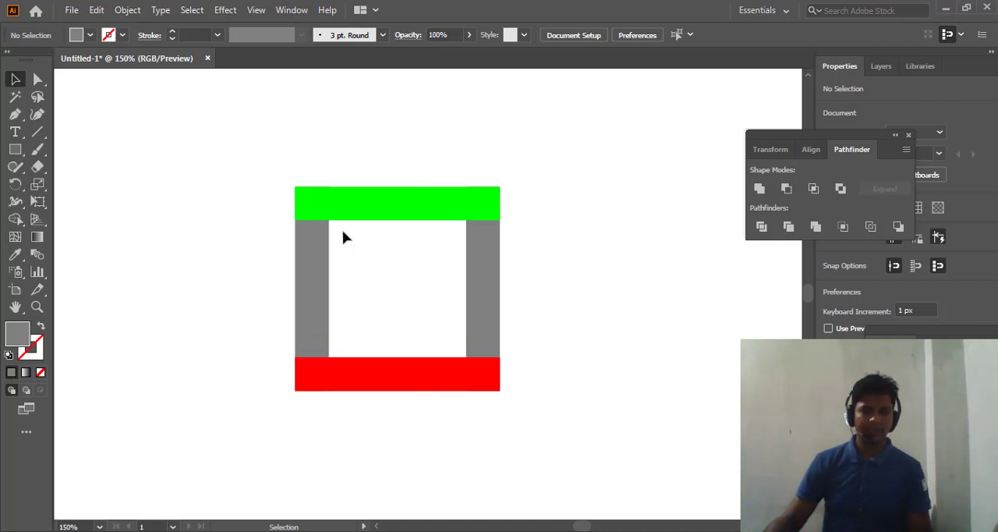
{"action": "left_click", "coordinate": [314, 261]}
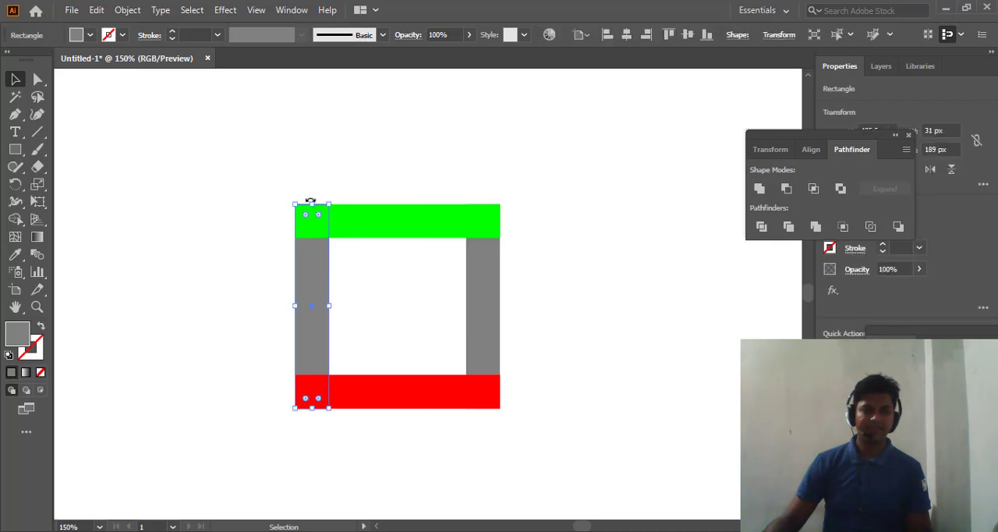
{"action": "left_click_drag", "start_coordinate": [312, 203], "coordinate": [312, 185]}
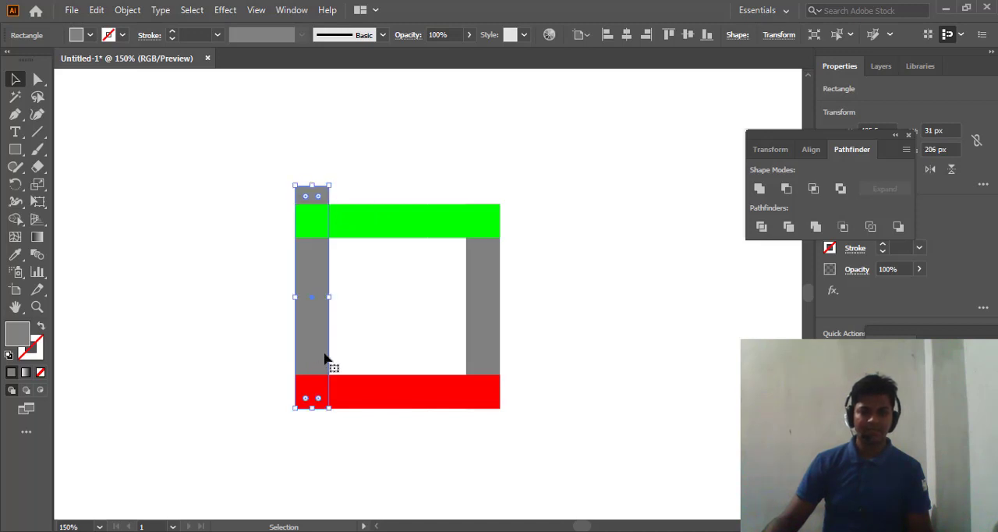
{"action": "left_click_drag", "start_coordinate": [313, 412], "coordinate": [312, 432]}
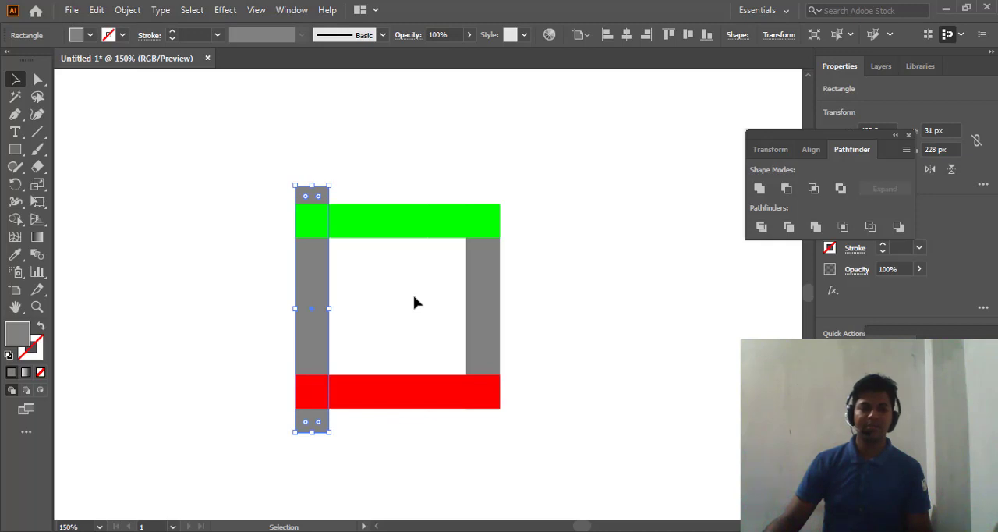
{"action": "left_click", "coordinate": [414, 302]}
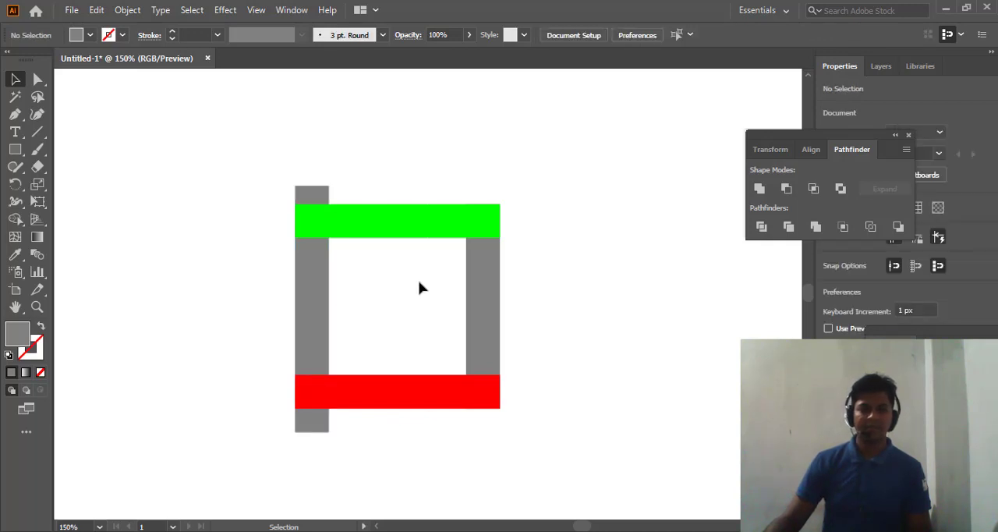
- Extend the left ends of the green and red bars slightly beyond the left vertical grey bar
{"action": "left_click", "coordinate": [297, 223]}
{"action": "left_click_drag", "start_coordinate": [295, 221], "coordinate": [279, 221]}
{"action": "left_click", "coordinate": [350, 388]}
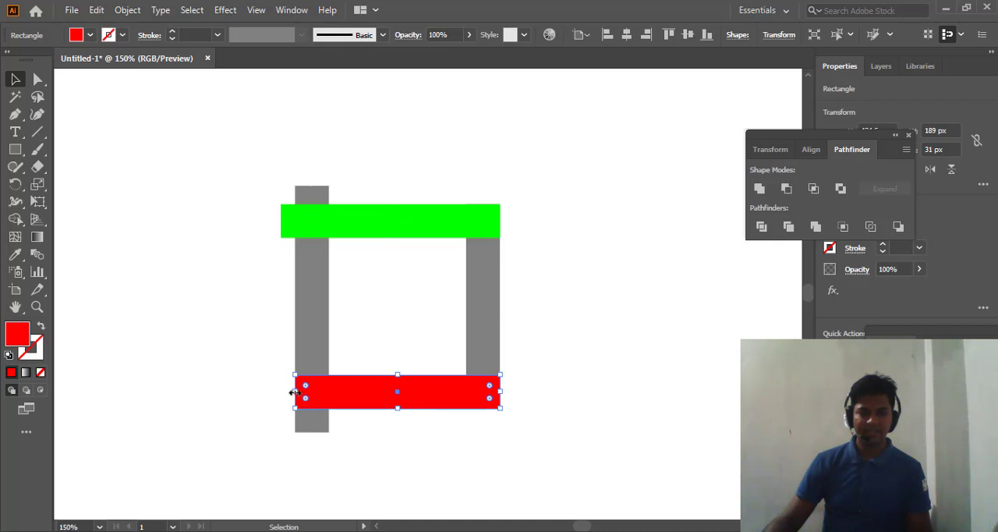
{"action": "left_click_drag", "start_coordinate": [293, 393], "coordinate": [275, 391]}
{"action": "left_click", "coordinate": [394, 300]}
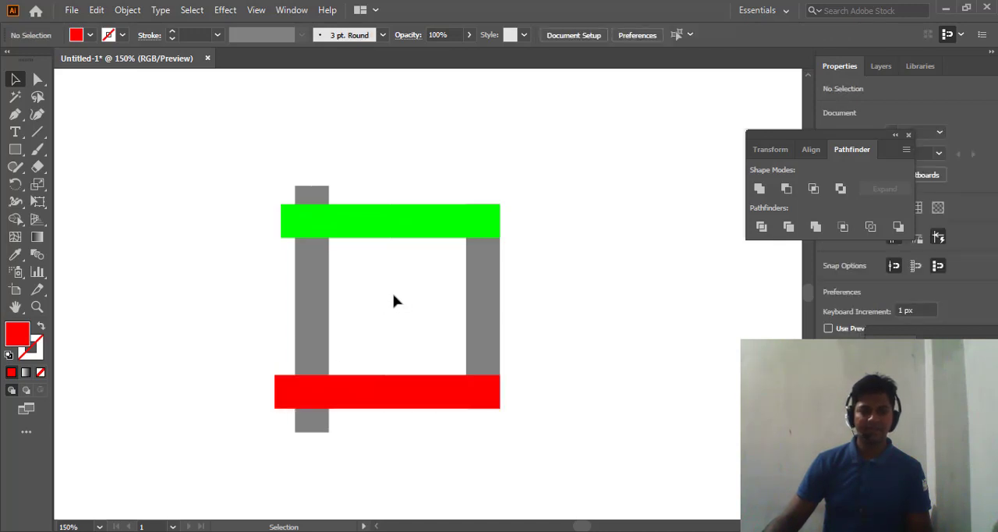
- Draw a straight diagonal line about 114 px long across the corner where the green bar crosses the left grey bar
{"action": "left_click", "coordinate": [37, 132]}
{"action": "scroll", "coordinate": [308, 239], "scroll_direction": "up", "scroll_amount": 1}
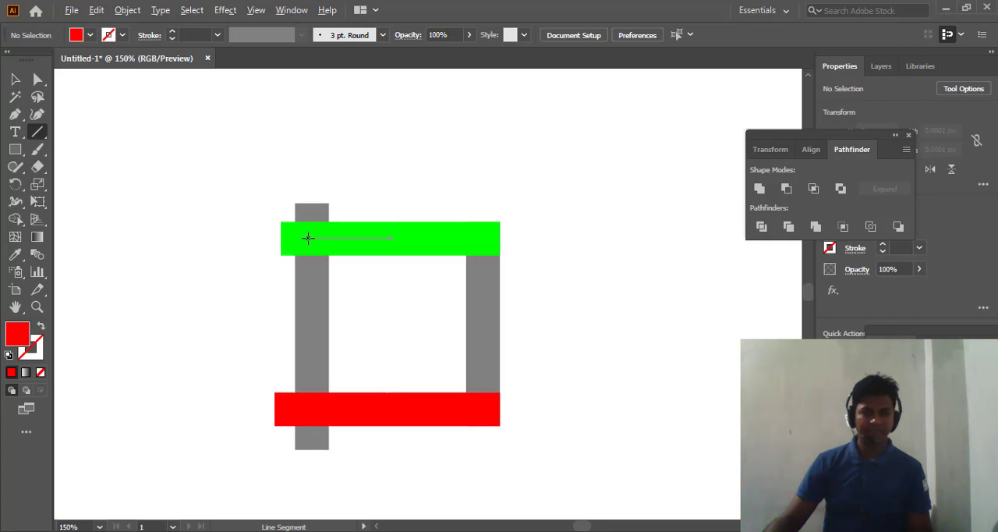
{"action": "scroll", "coordinate": [308, 238], "scroll_direction": "up", "scroll_amount": 1}
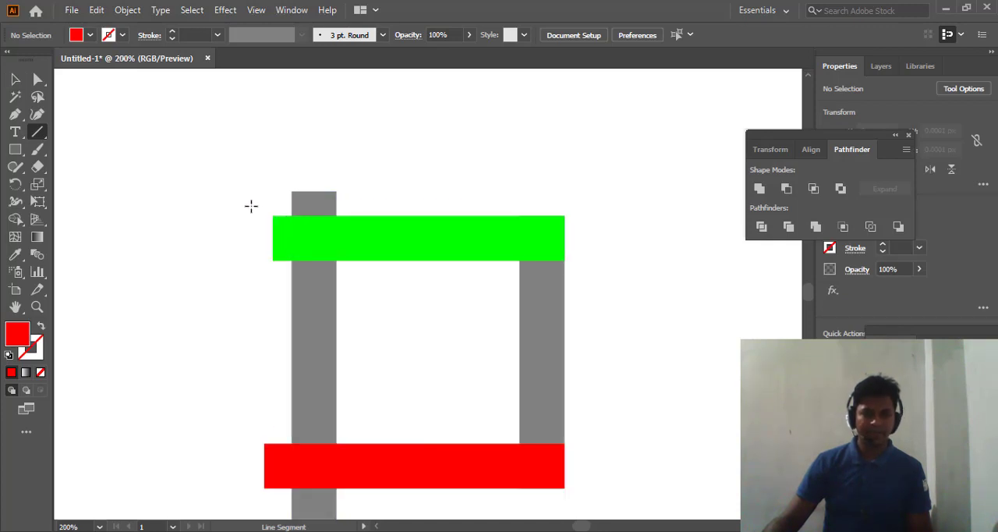
{"action": "left_click_drag", "start_coordinate": [371, 185], "coordinate": [251, 297]}
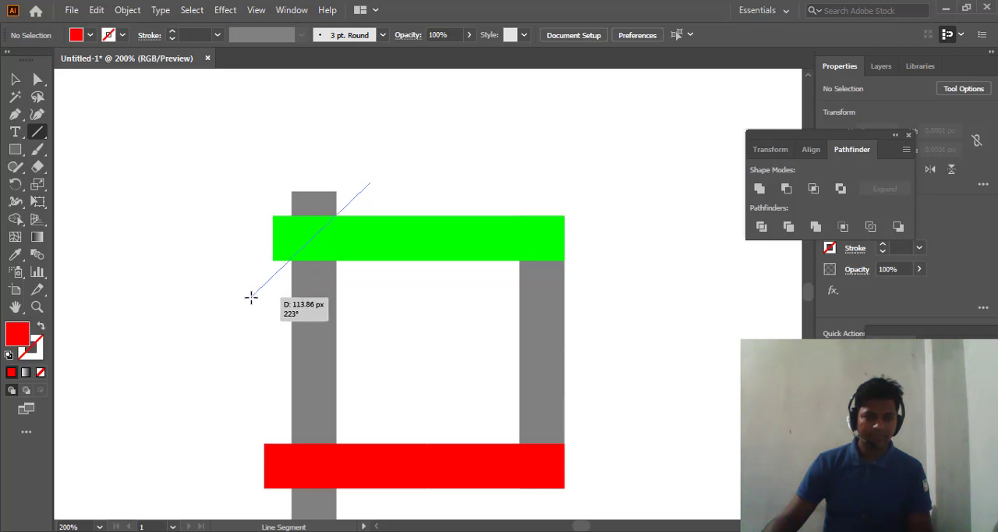
{"action": "left_click_drag", "start_coordinate": [251, 296], "coordinate": [251, 296]}
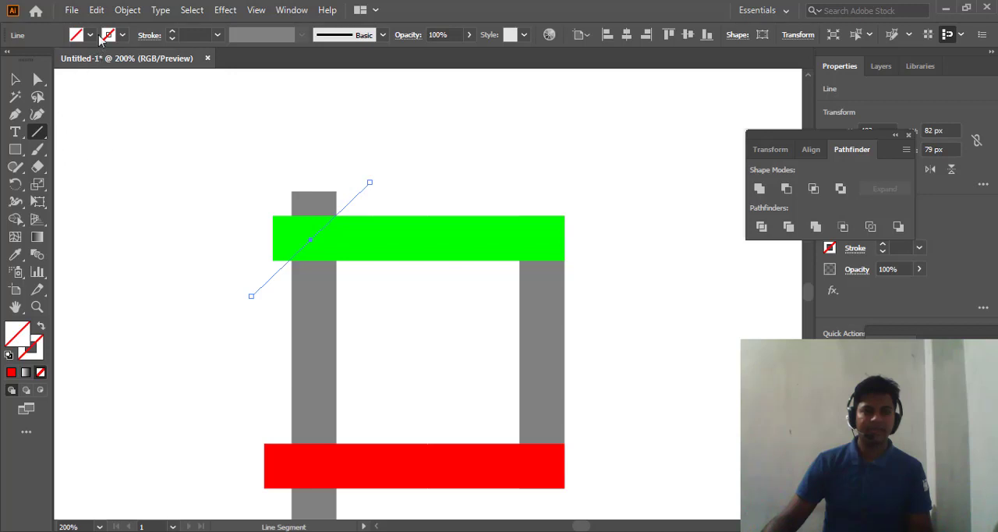
- Give the diagonal line a yellow 1 pt stroke and deselect it
{"action": "left_click", "coordinate": [123, 35]}
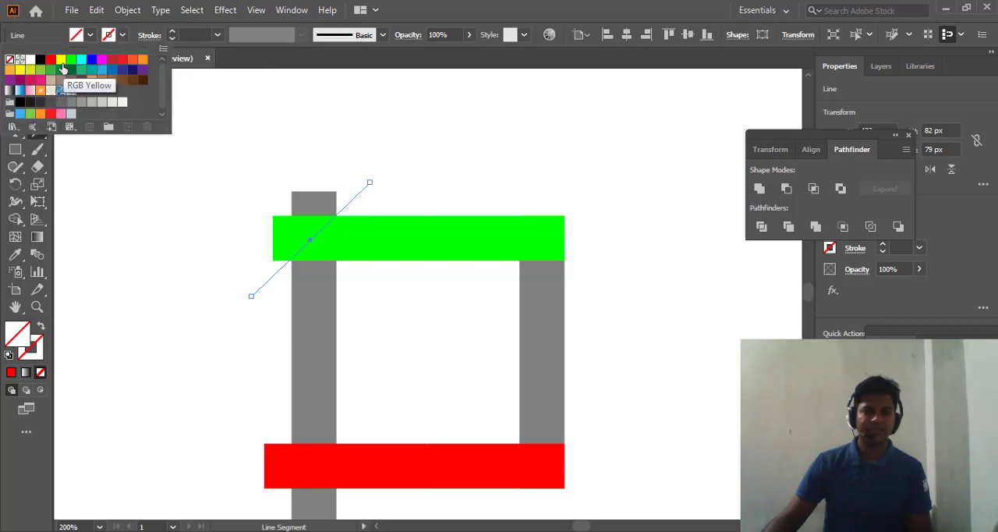
{"action": "left_click", "coordinate": [62, 65]}
{"action": "left_click", "coordinate": [23, 82]}
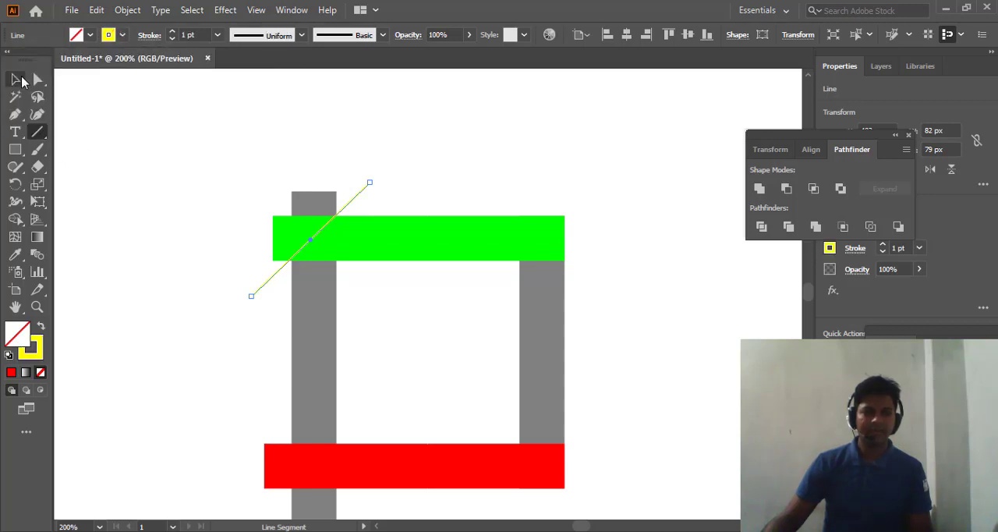
{"action": "left_click", "coordinate": [511, 162]}
- Rotate the yellow line to a true 45° diagonal and nudge it down 1 px onto the corner intersections
{"action": "scroll", "coordinate": [513, 163], "scroll_direction": "down", "scroll_amount": 2}
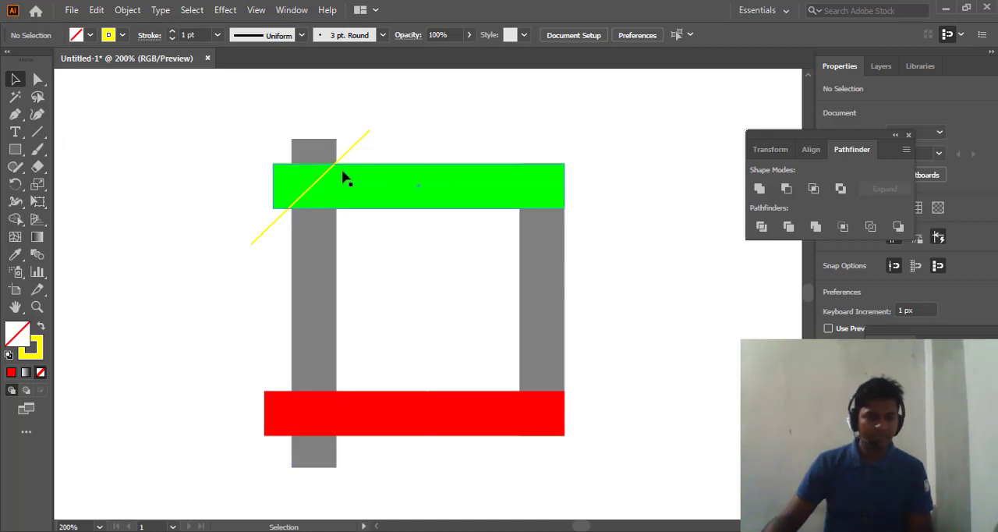
{"action": "scroll", "coordinate": [343, 175], "scroll_direction": "up", "scroll_amount": 1}
{"action": "scroll", "coordinate": [273, 160], "scroll_direction": "up", "scroll_amount": 2}
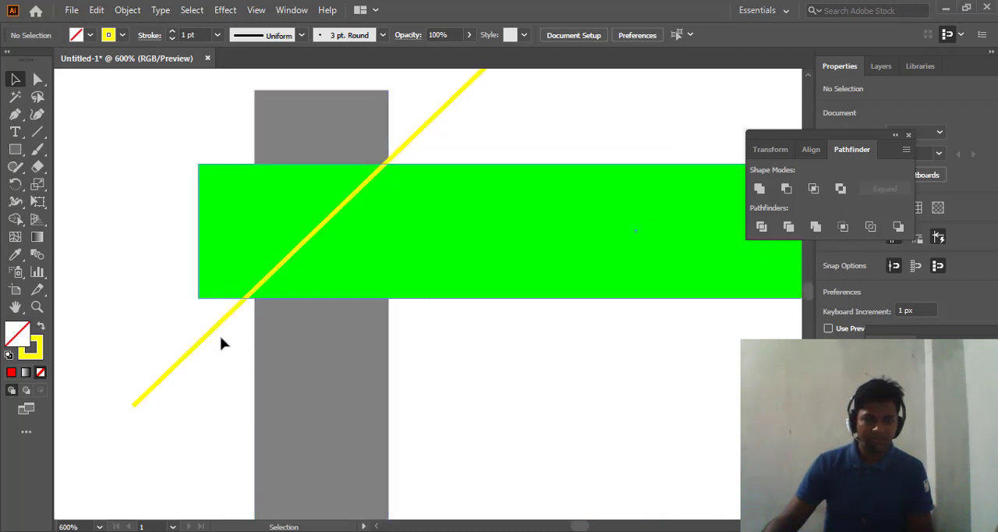
{"action": "left_click", "coordinate": [124, 406]}
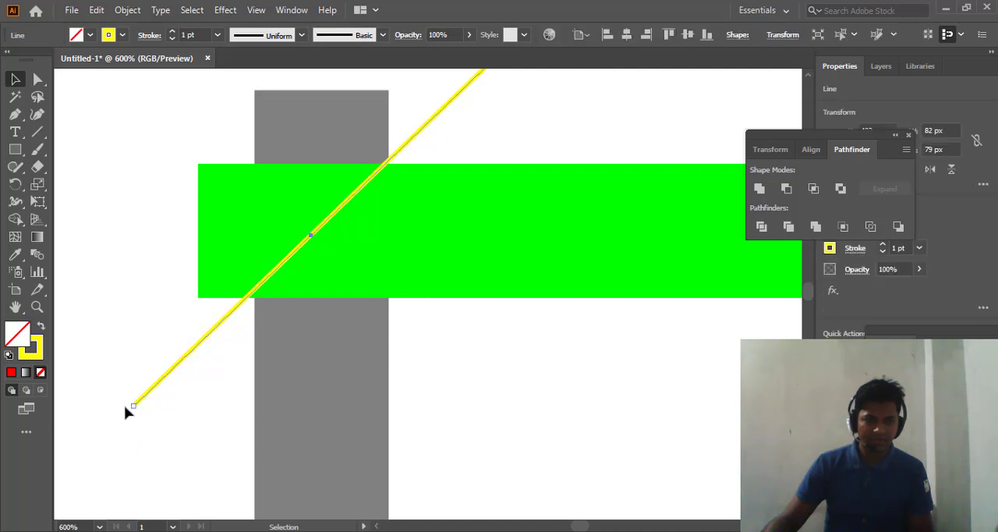
{"action": "left_click_drag", "start_coordinate": [127, 407], "coordinate": [127, 413]}
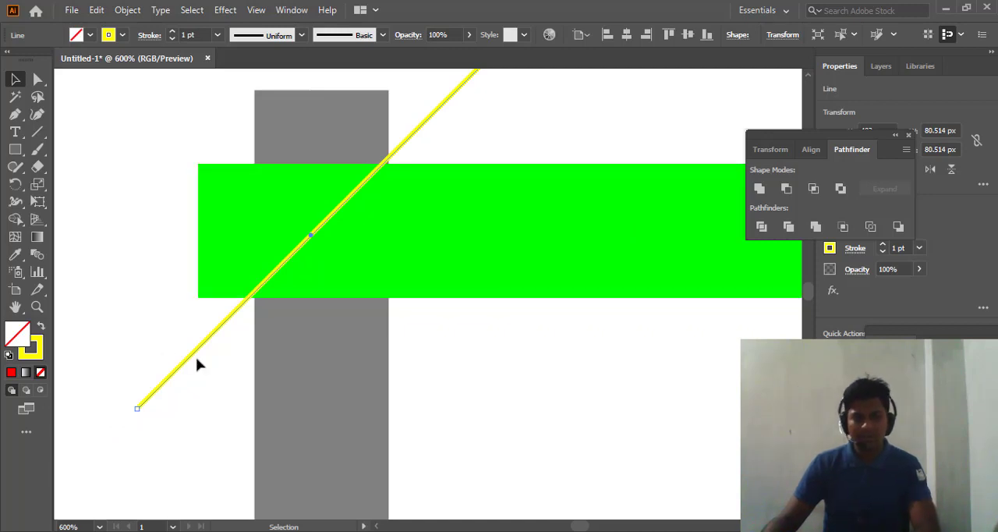
{"action": "key", "text": "Down"}
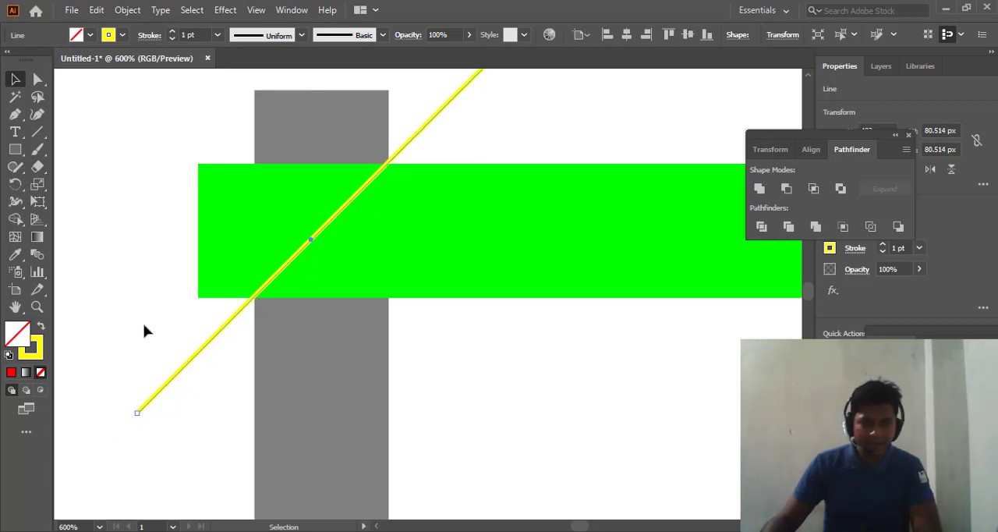
- Move the yellow diagonal line to the green bar's right end, passing through the corners of its overlap with the right grey bar
{"action": "scroll", "coordinate": [144, 331], "scroll_direction": "down", "scroll_amount": 3}
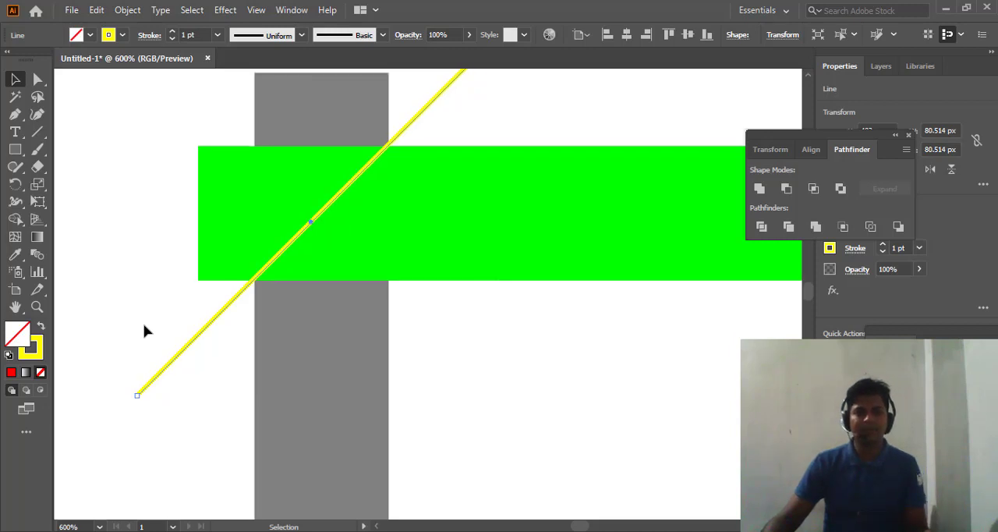
{"action": "scroll", "coordinate": [143, 330], "scroll_direction": "down", "scroll_amount": 3}
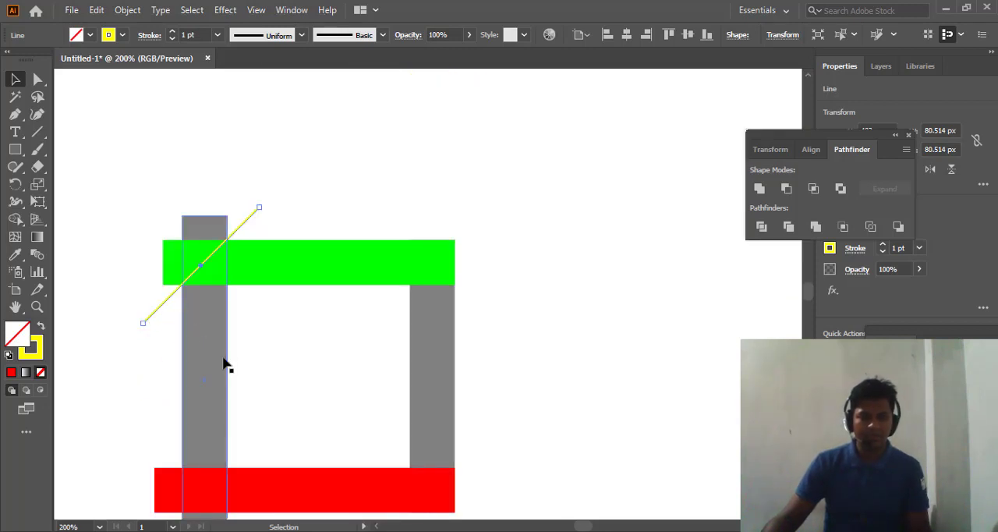
{"action": "left_click_drag", "start_coordinate": [260, 343], "coordinate": [364, 222]}
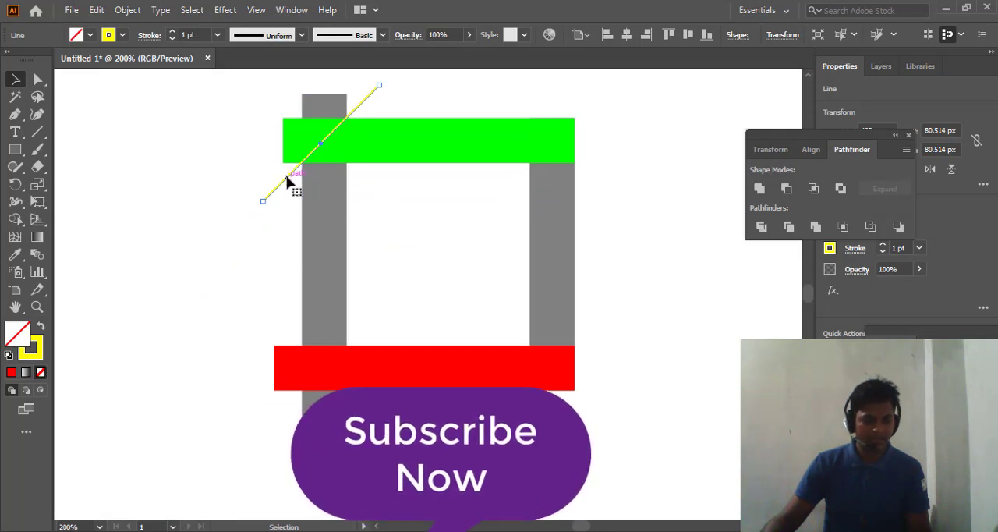
{"action": "left_click_drag", "start_coordinate": [287, 181], "coordinate": [526, 172]}
{"action": "scroll", "coordinate": [526, 176], "scroll_direction": "up", "scroll_amount": 3}
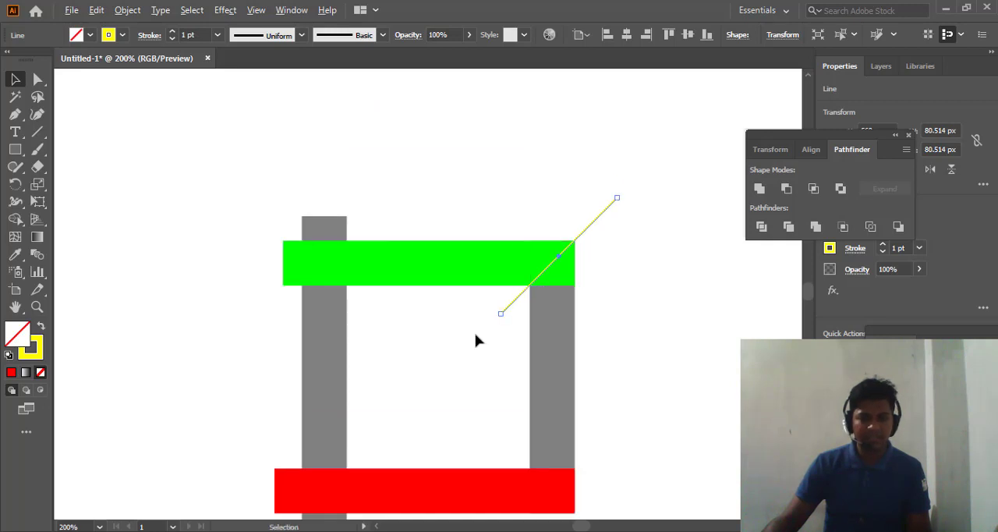
{"action": "scroll", "coordinate": [479, 340], "scroll_direction": "up", "scroll_amount": 2}
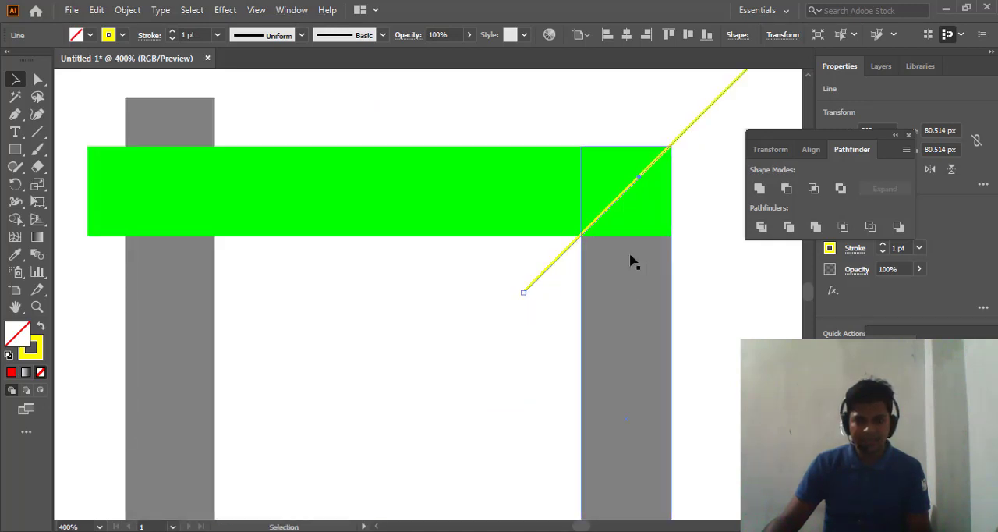
{"action": "scroll", "coordinate": [632, 263], "scroll_direction": "up", "scroll_amount": 2}
{"action": "scroll", "coordinate": [577, 210], "scroll_direction": "up", "scroll_amount": 2}
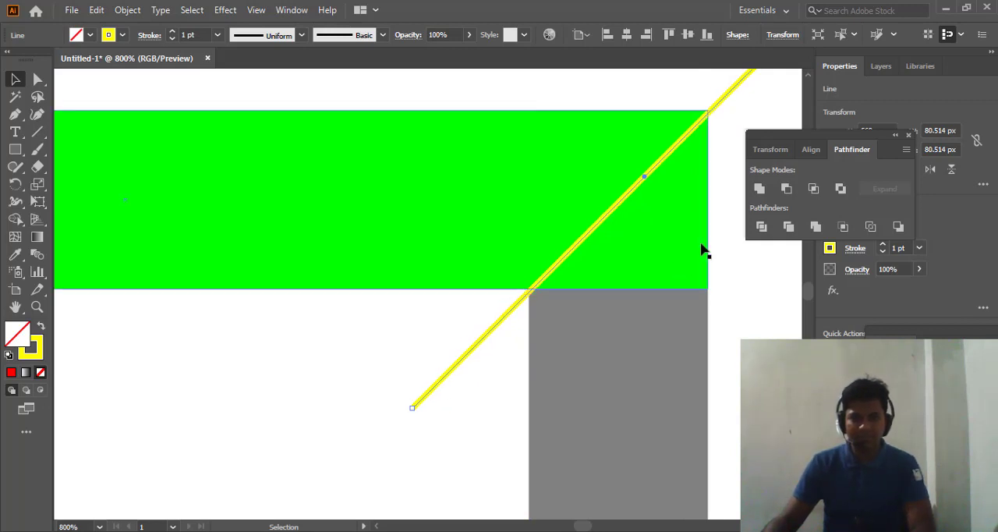
{"action": "scroll", "coordinate": [723, 182], "scroll_direction": "up", "scroll_amount": 3}
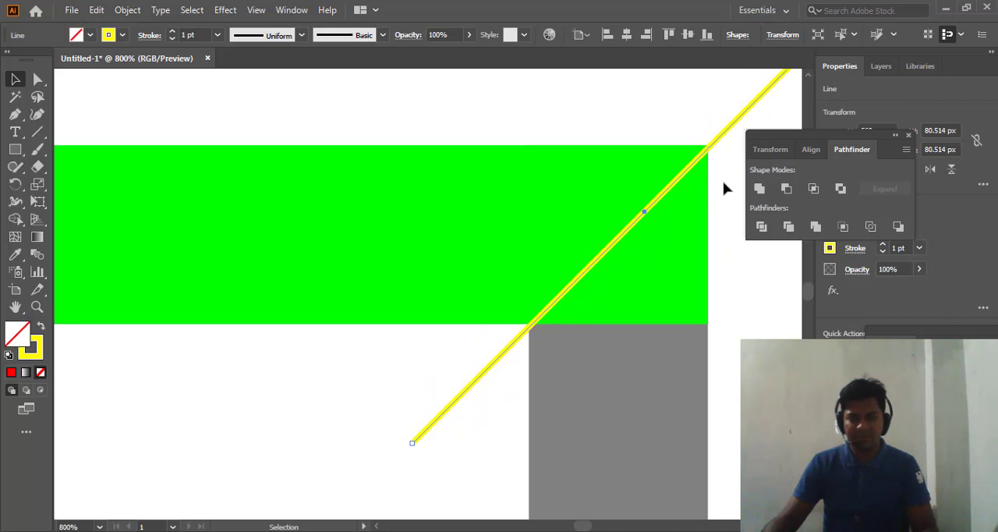
{"action": "key", "text": "space"}
{"action": "left_click_drag", "start_coordinate": [722, 182], "coordinate": [523, 305]}
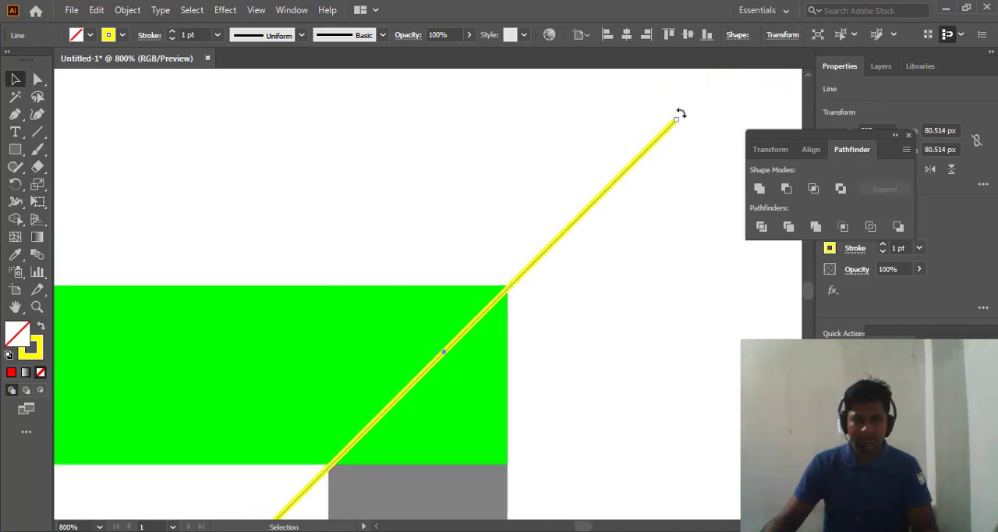
- Try a steeper angle for the yellow line at the green bar's right end, and rotate it back to 45°
{"action": "left_click_drag", "start_coordinate": [681, 113], "coordinate": [664, 108]}
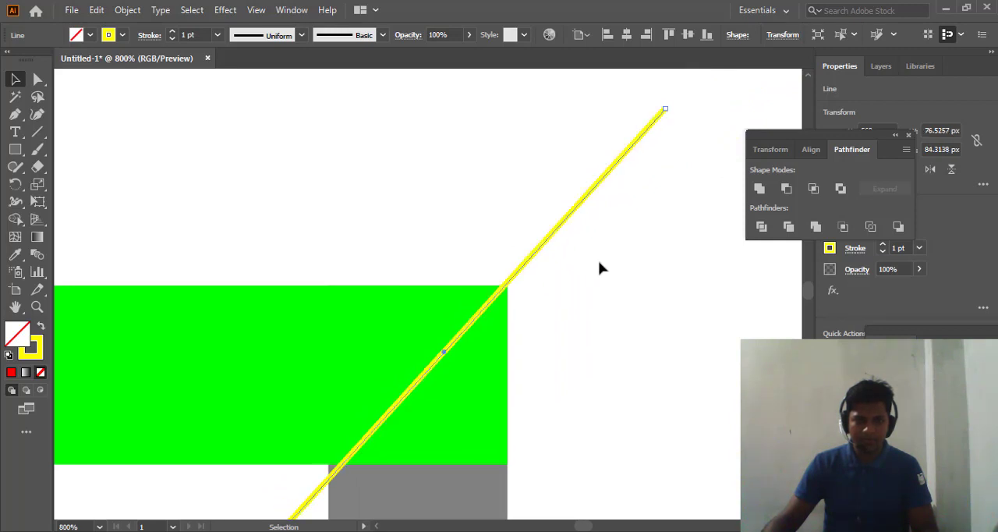
{"action": "scroll", "coordinate": [607, 270], "scroll_direction": "down", "scroll_amount": 5}
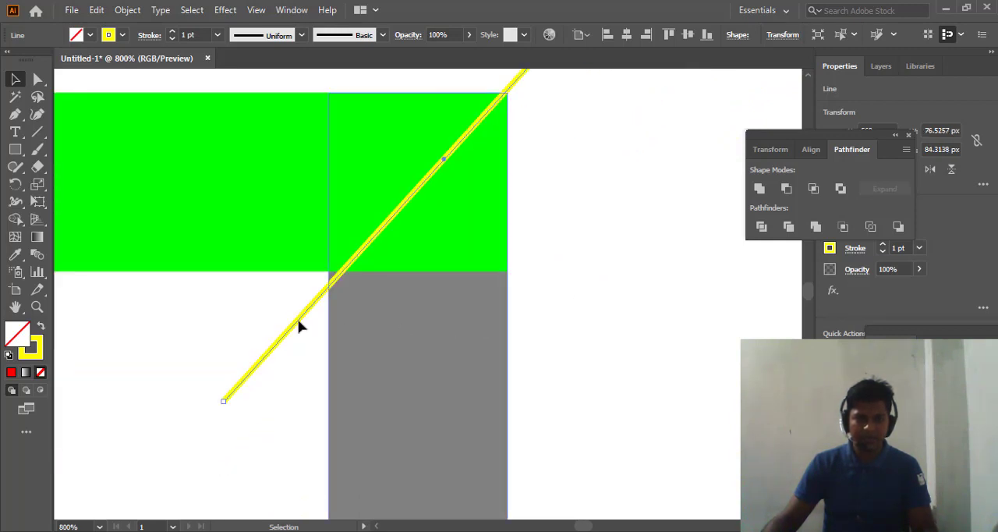
{"action": "left_click_drag", "start_coordinate": [219, 408], "coordinate": [216, 399]}
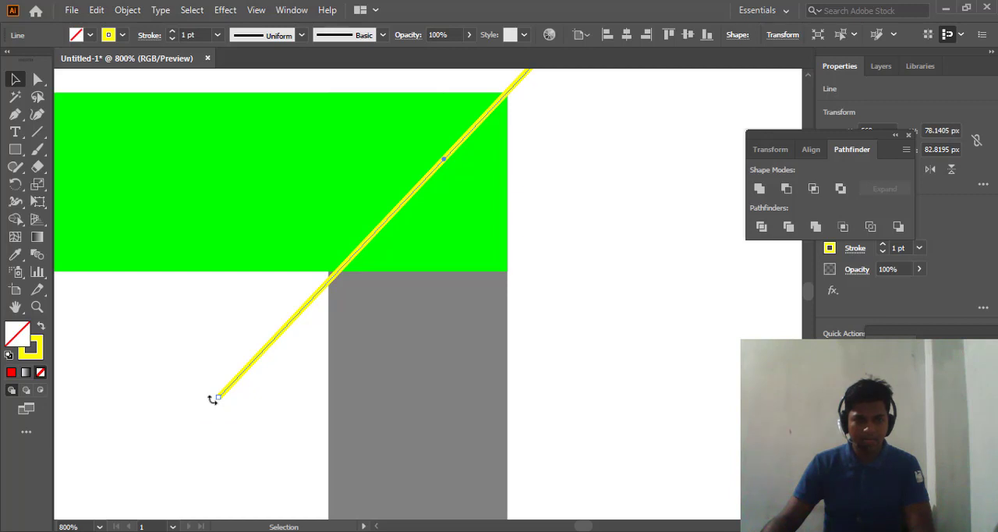
{"action": "left_click_drag", "start_coordinate": [212, 400], "coordinate": [210, 393]}
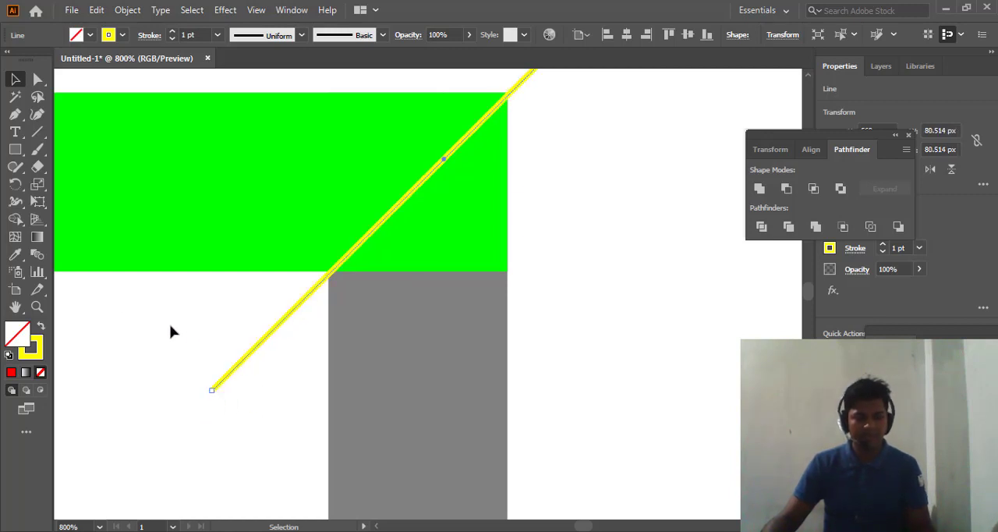
- Copy the yellow diagonal to the green bar's left end, passing through the corners of its overlap with the left grey bar
{"action": "scroll", "coordinate": [173, 332], "scroll_direction": "down", "scroll_amount": 3}
{"action": "key", "text": "space"}
{"action": "left_click_drag", "start_coordinate": [153, 342], "coordinate": [470, 199]}
{"action": "scroll", "coordinate": [348, 205], "scroll_direction": "up", "scroll_amount": 2}
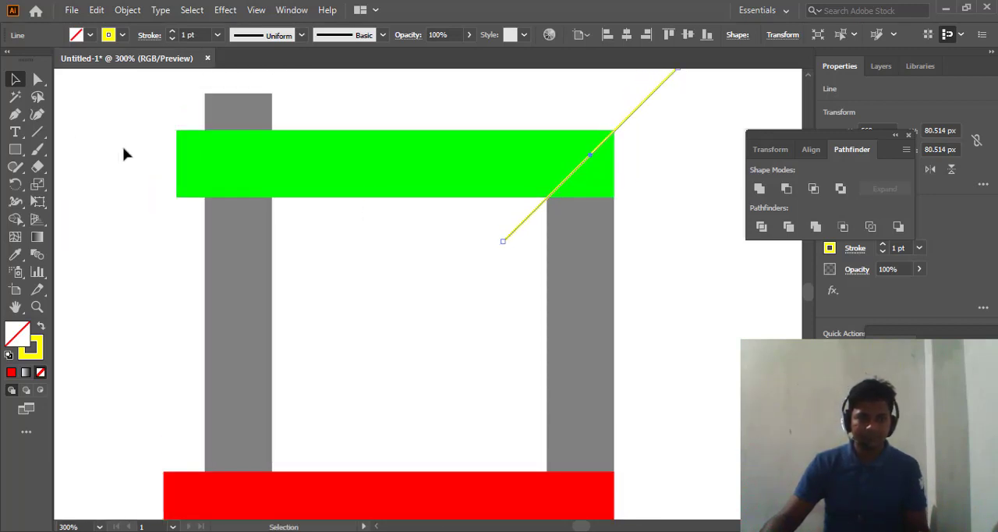
{"action": "left_click_drag", "start_coordinate": [122, 149], "coordinate": [181, 242]}
{"action": "left_click", "coordinate": [337, 267]}
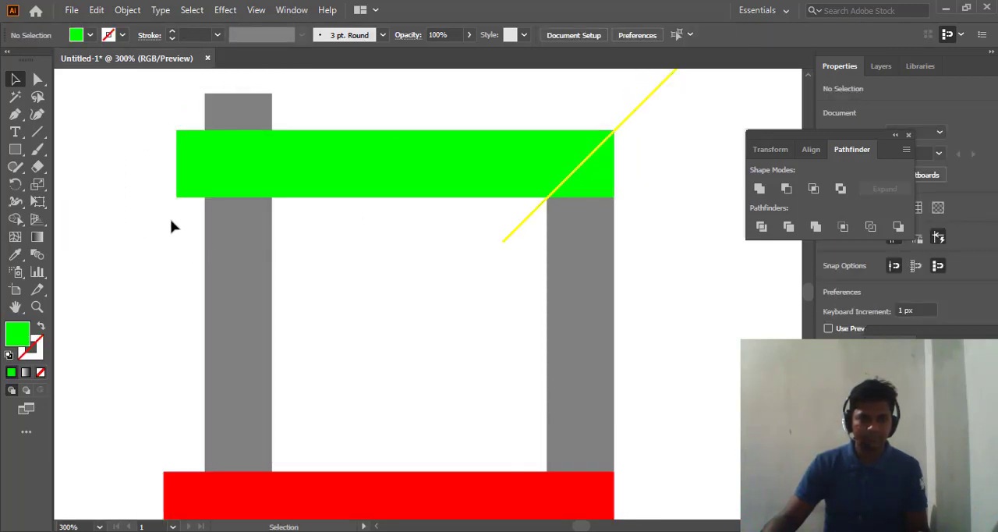
{"action": "left_click_drag", "start_coordinate": [158, 205], "coordinate": [160, 206]}
{"action": "scroll", "coordinate": [673, 160], "scroll_direction": "up", "scroll_amount": 2}
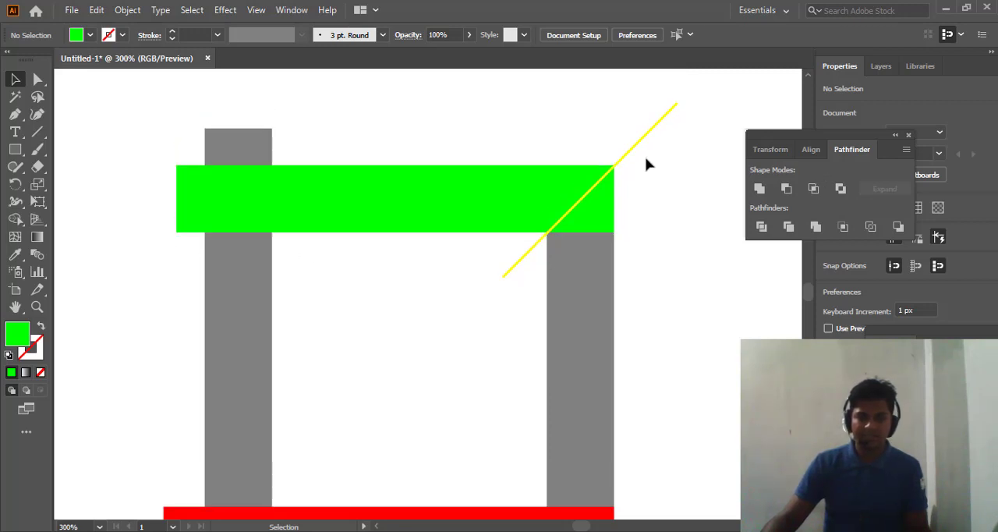
{"action": "left_click", "coordinate": [628, 156]}
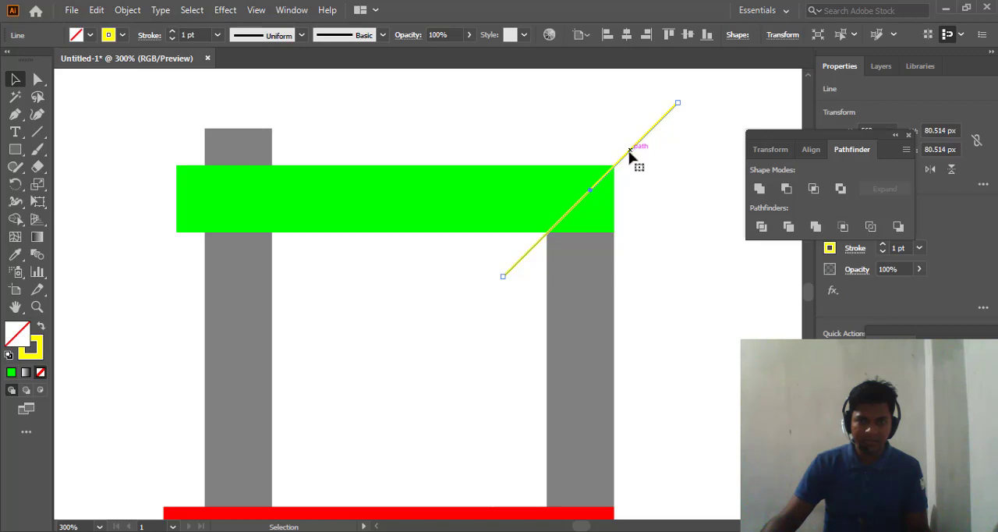
{"action": "left_click_drag", "start_coordinate": [629, 153], "coordinate": [302, 144]}
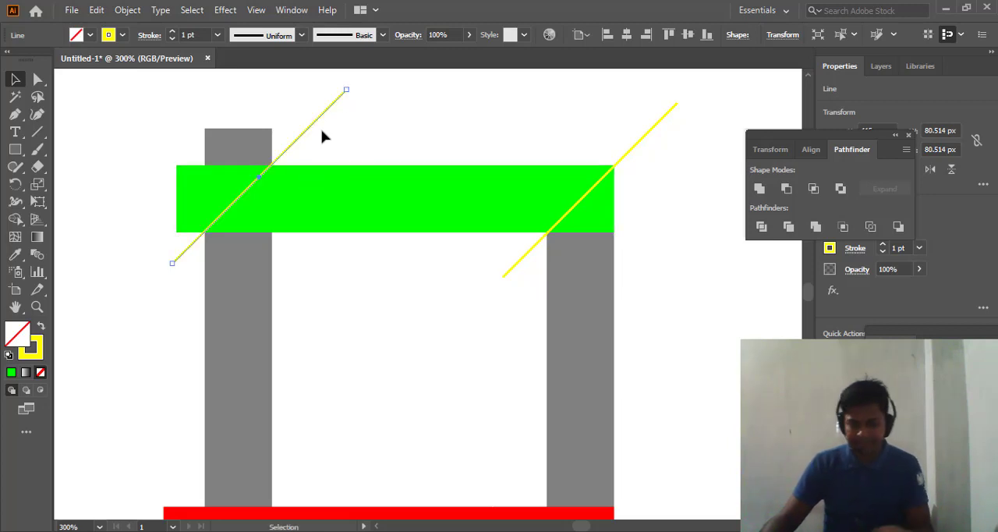
{"action": "key", "text": "Up"}
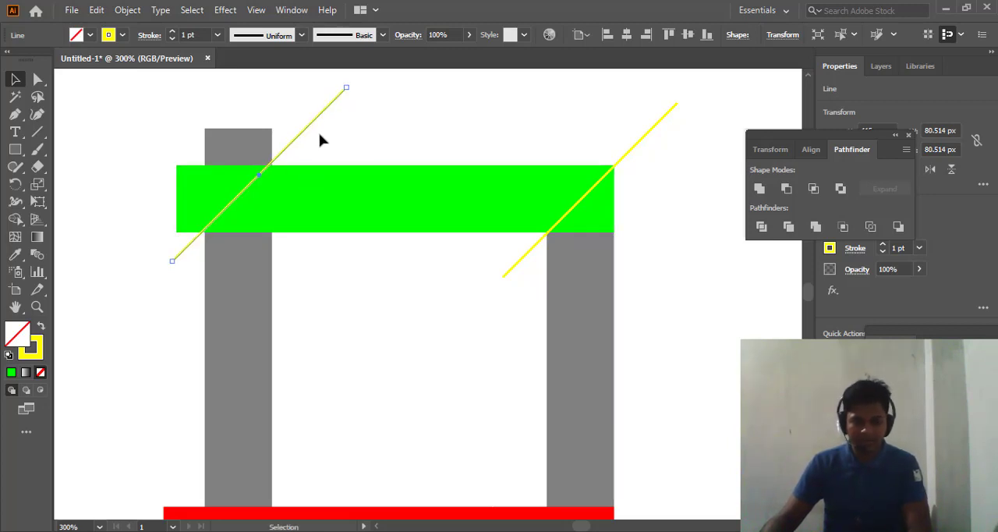
{"action": "key", "text": "Down"}
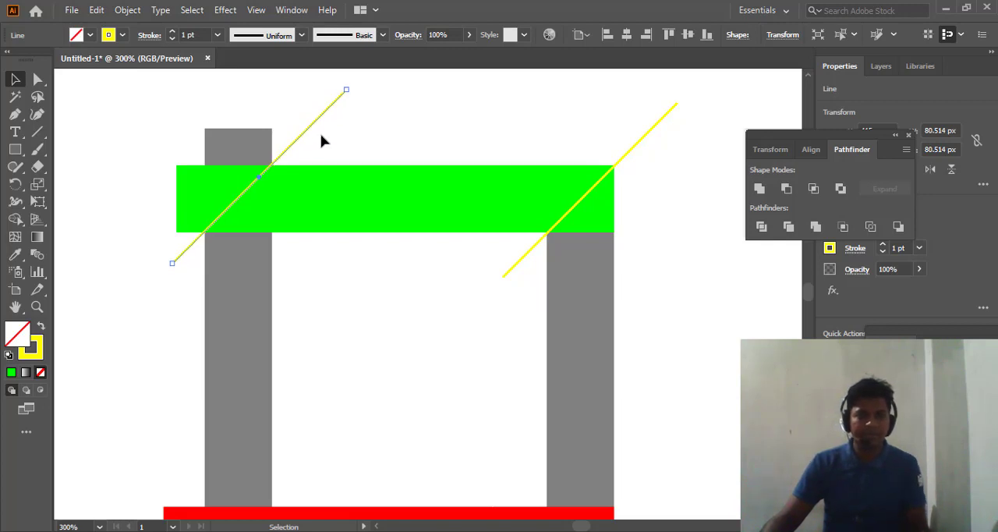
- Copy the yellow diagonal from the green bar's right end down to the outer side of the left grey bar, near the red bar
{"action": "scroll", "coordinate": [343, 152], "scroll_direction": "down", "scroll_amount": 3}
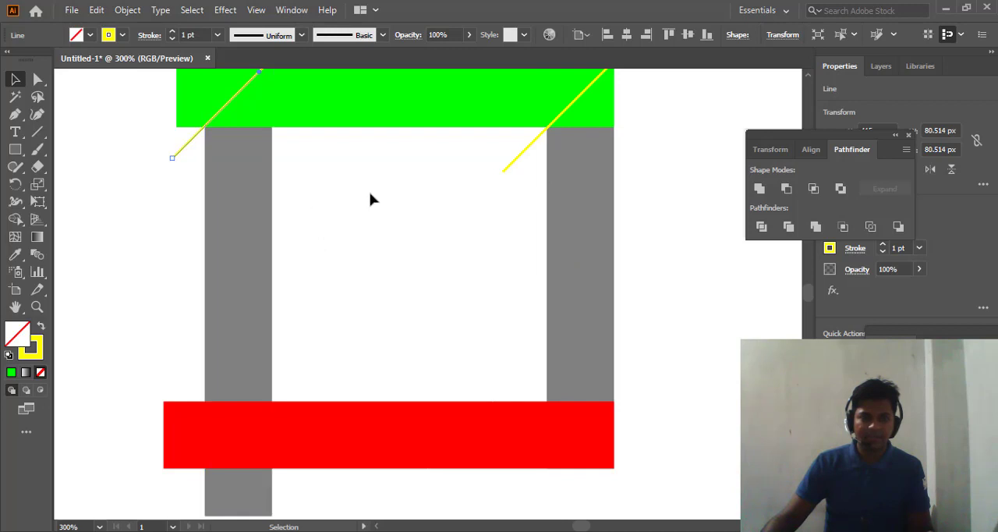
{"action": "scroll", "coordinate": [390, 216], "scroll_direction": "up", "scroll_amount": 1}
{"action": "left_click", "coordinate": [520, 208]}
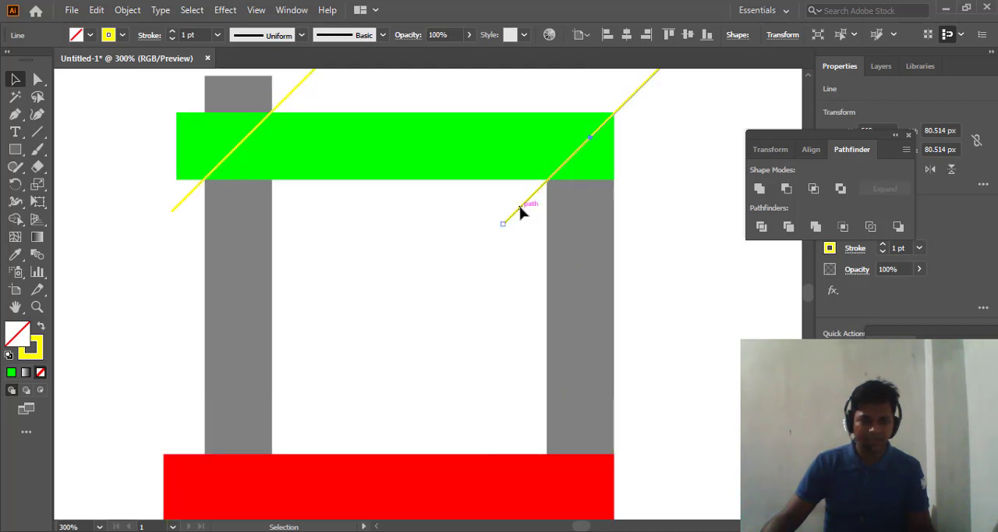
{"action": "left_click_drag", "start_coordinate": [521, 207], "coordinate": [226, 453], "text": "alt"}
{"action": "scroll", "coordinate": [404, 297], "scroll_direction": "down", "scroll_amount": 1}
{"action": "scroll", "coordinate": [392, 310], "scroll_direction": "down", "scroll_amount": 1}
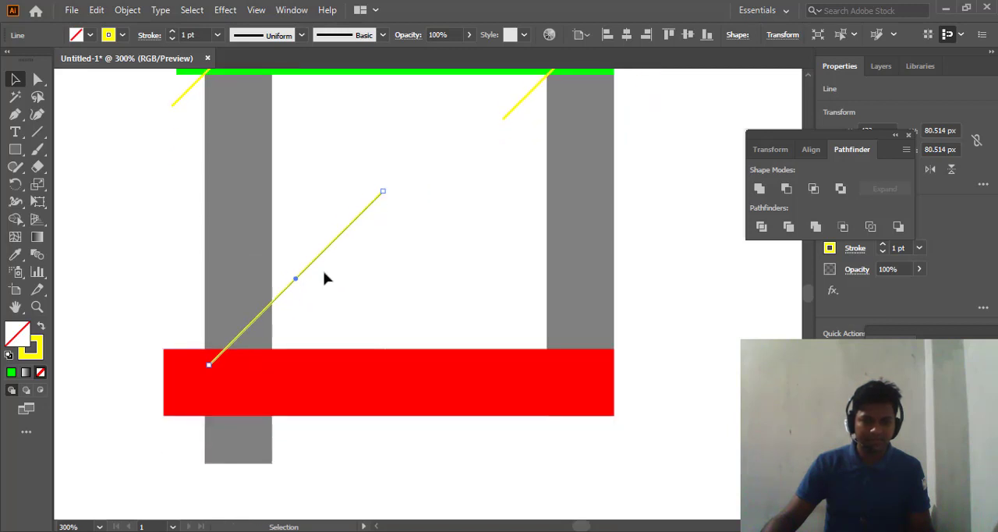
{"action": "left_click_drag", "start_coordinate": [315, 265], "coordinate": [166, 298]}
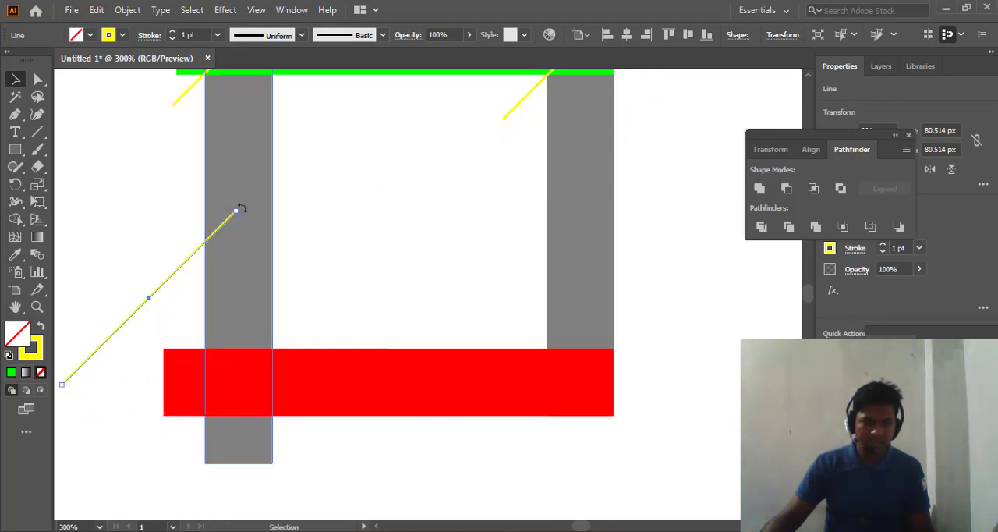
- Rotate the copied line to slope the opposite way and move it across the overlap of the red and left grey bars
{"action": "left_click_drag", "start_coordinate": [241, 208], "coordinate": [297, 440]}
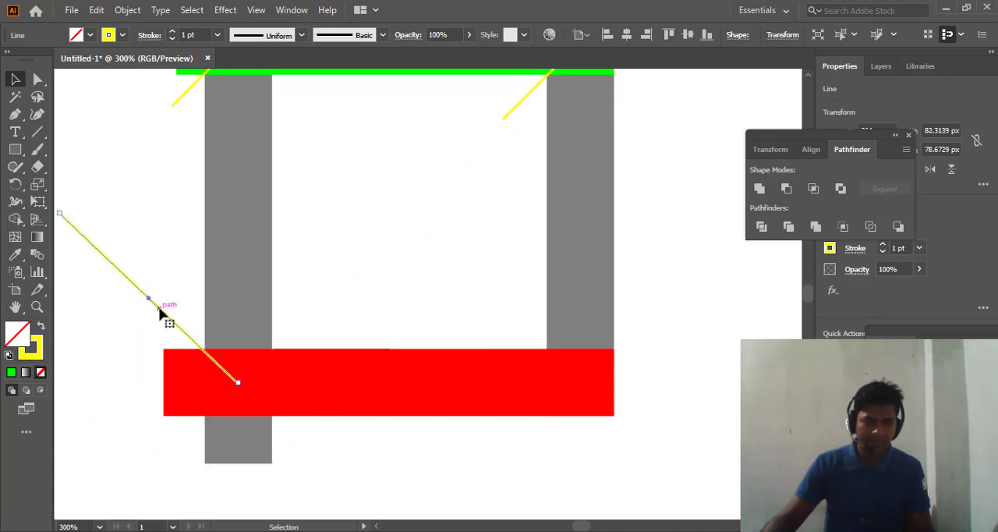
{"action": "left_click_drag", "start_coordinate": [159, 310], "coordinate": [285, 430]}
{"action": "scroll", "coordinate": [216, 335], "scroll_direction": "down", "scroll_amount": 3}
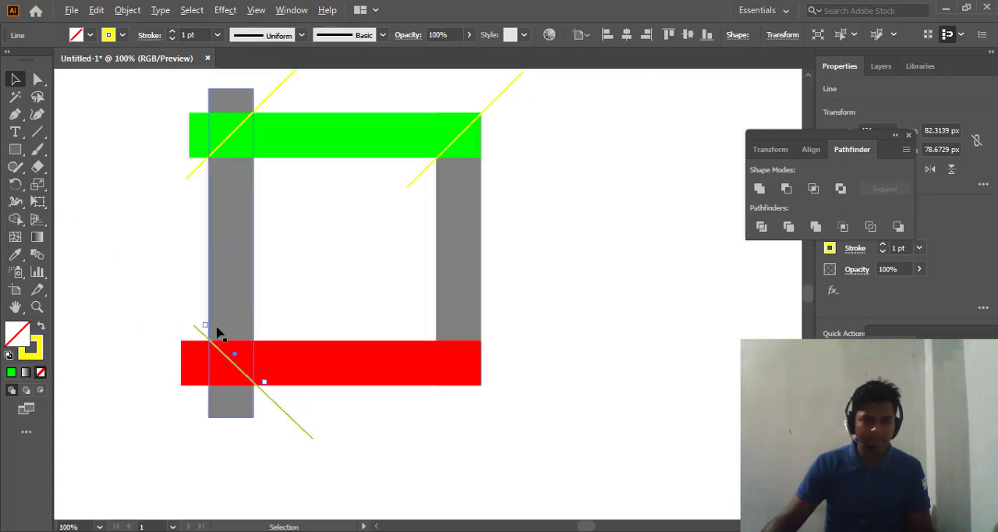
{"action": "scroll", "coordinate": [203, 324], "scroll_direction": "up", "scroll_amount": 3}
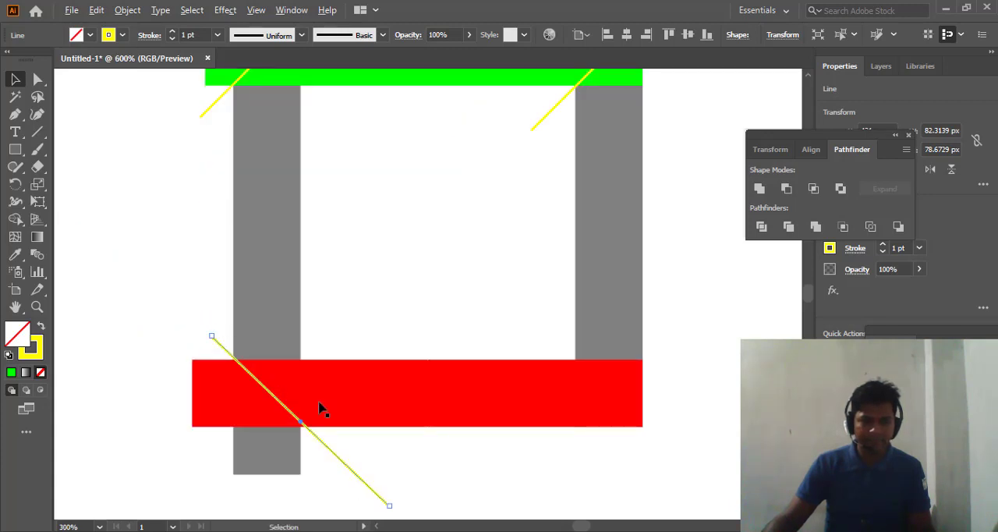
{"action": "scroll", "coordinate": [322, 408], "scroll_direction": "up", "scroll_amount": 3}
{"action": "scroll", "coordinate": [479, 341], "scroll_direction": "down", "scroll_amount": 3}
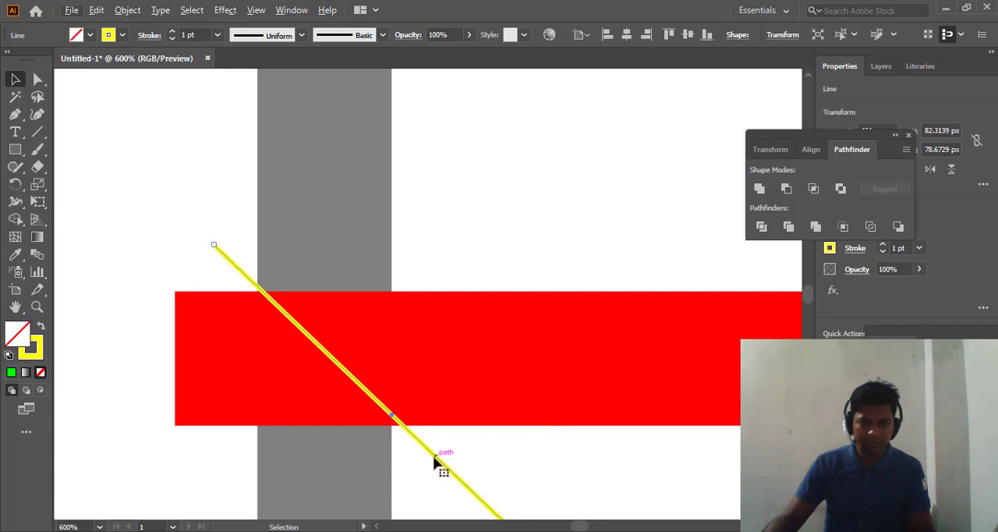
{"action": "left_click_drag", "start_coordinate": [425, 451], "coordinate": [406, 439]}
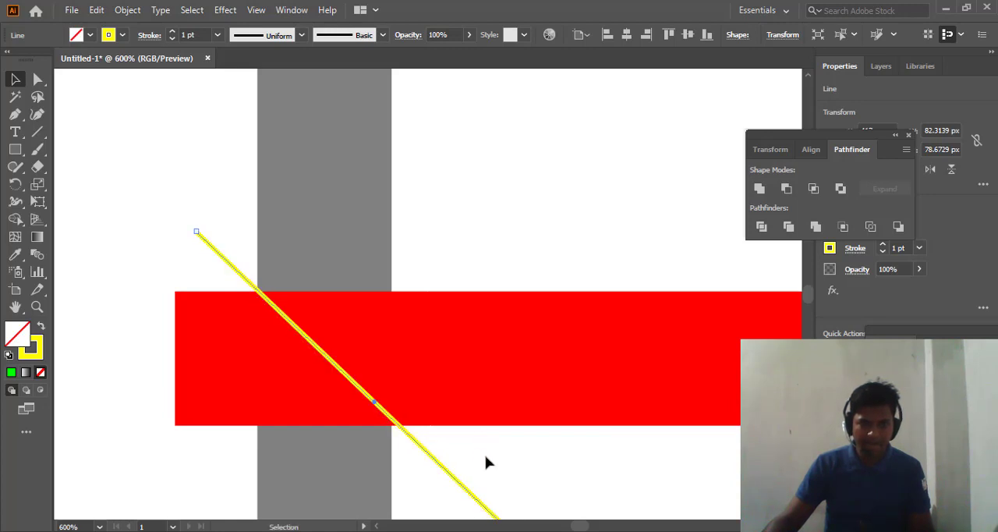
- Try different freehand rotations of the copied line to fit the overlap corners of the red and left grey bars
{"action": "scroll", "coordinate": [536, 444], "scroll_direction": "down", "scroll_amount": 3}
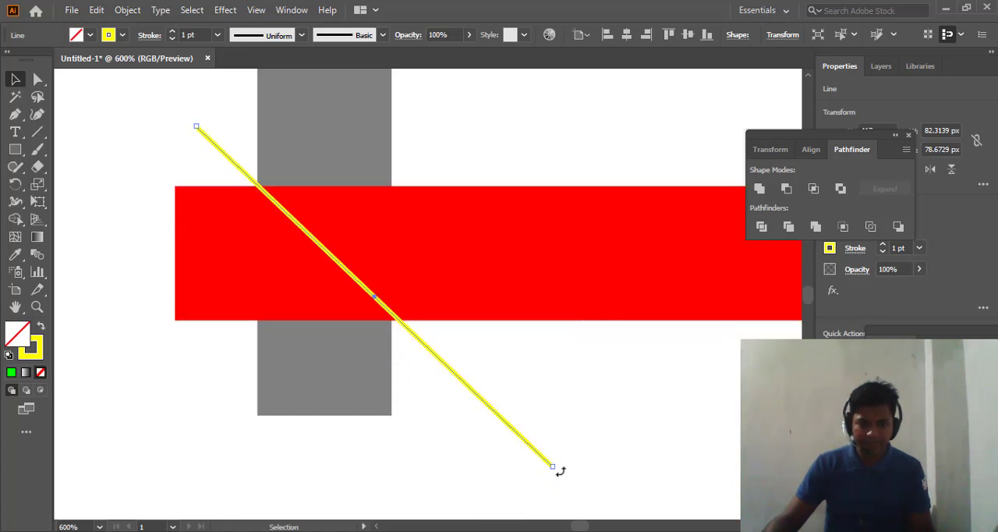
{"action": "left_click_drag", "start_coordinate": [560, 471], "coordinate": [554, 482]}
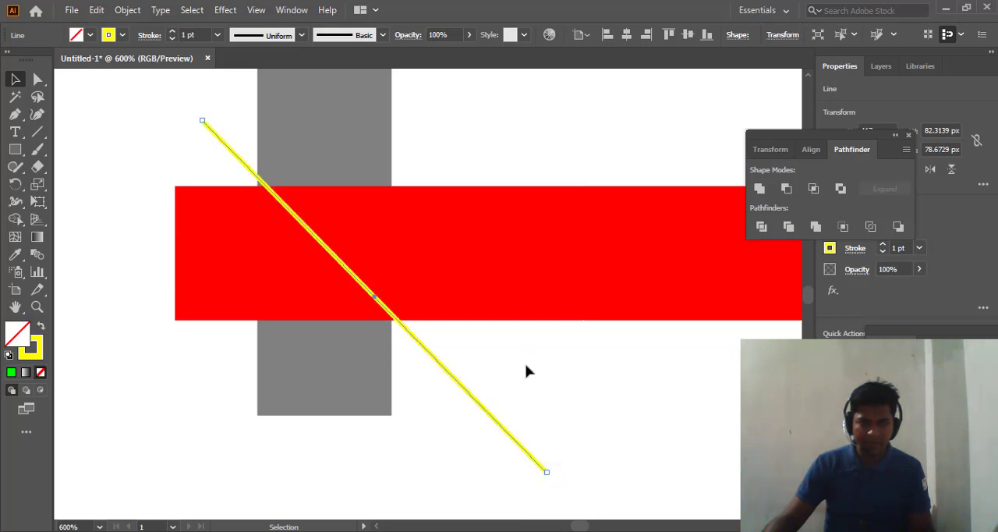
{"action": "left_click", "coordinate": [486, 438]}
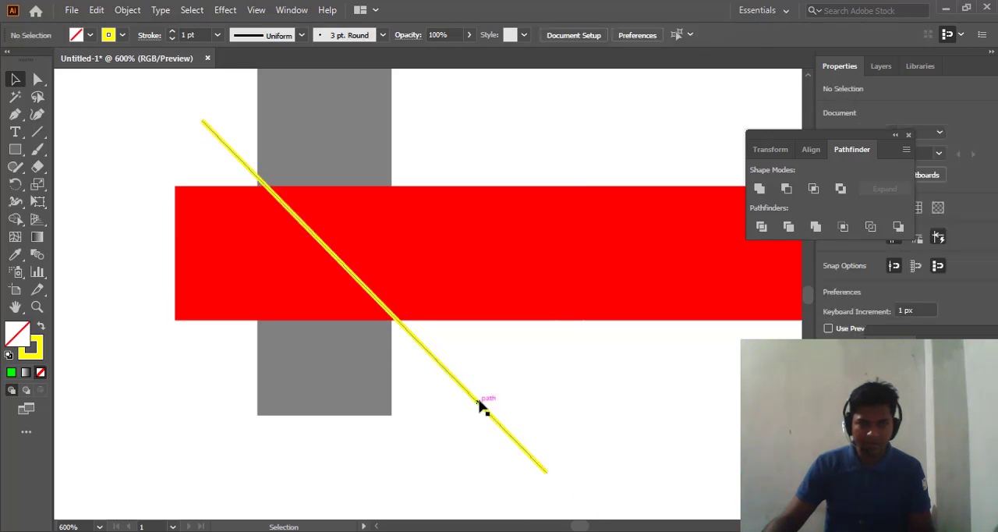
{"action": "left_click", "coordinate": [547, 472]}
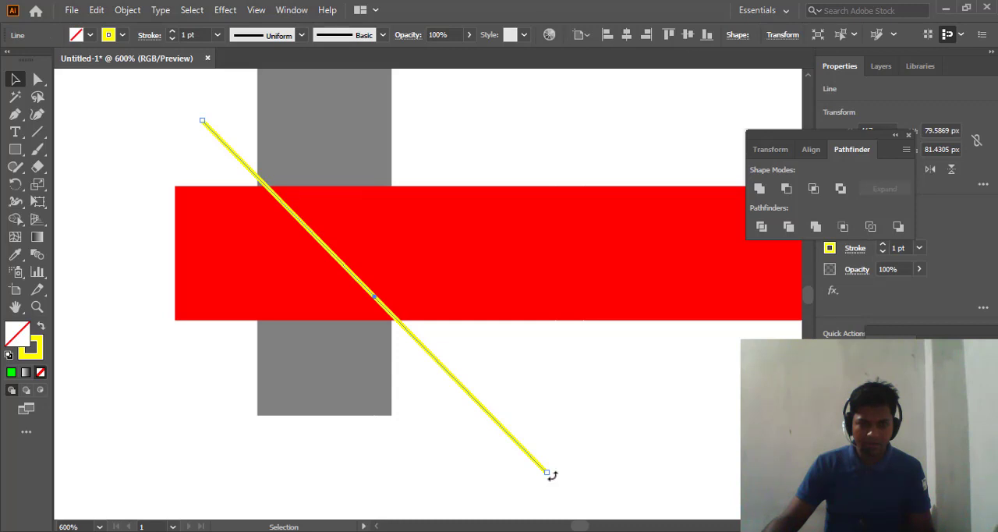
{"action": "left_click_drag", "start_coordinate": [552, 475], "coordinate": [533, 489]}
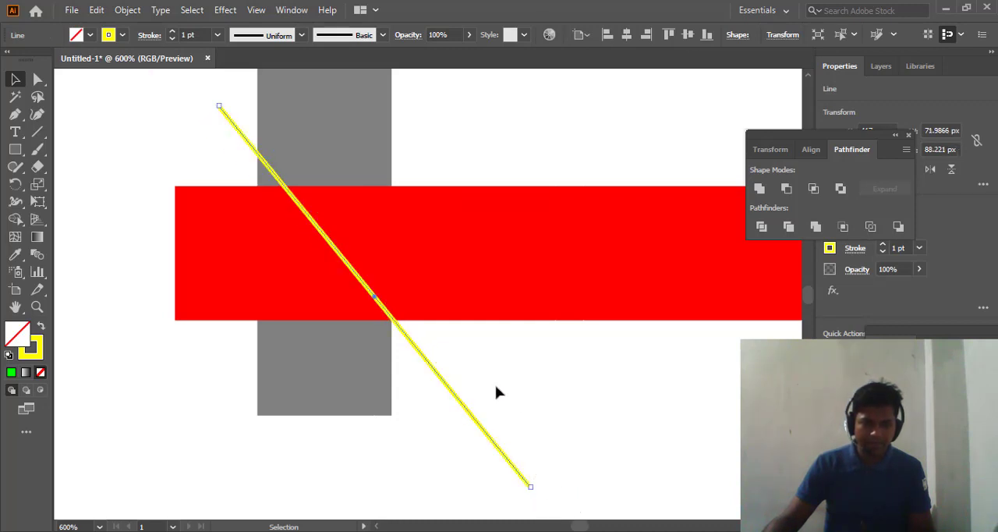
{"action": "scroll", "coordinate": [496, 386], "scroll_direction": "up", "scroll_amount": 1}
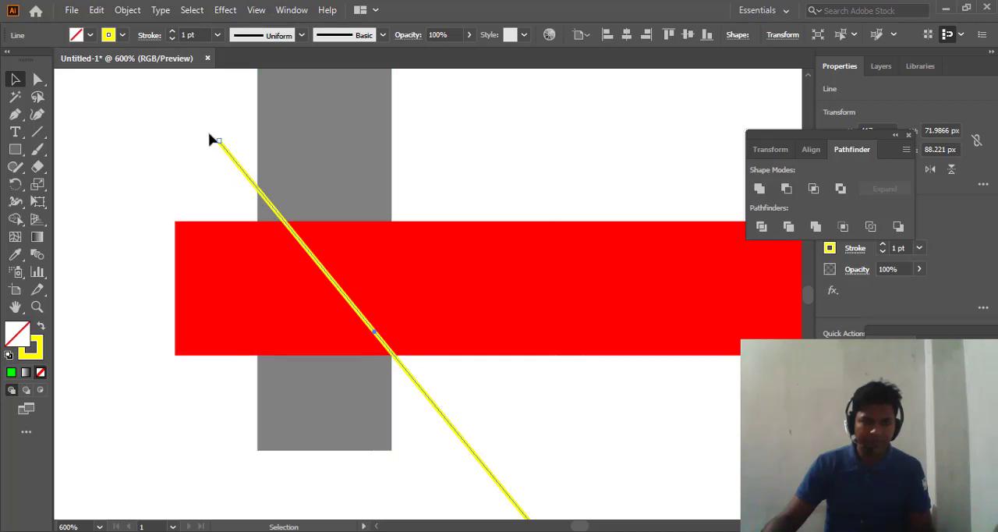
{"action": "left_click_drag", "start_coordinate": [215, 140], "coordinate": [198, 160]}
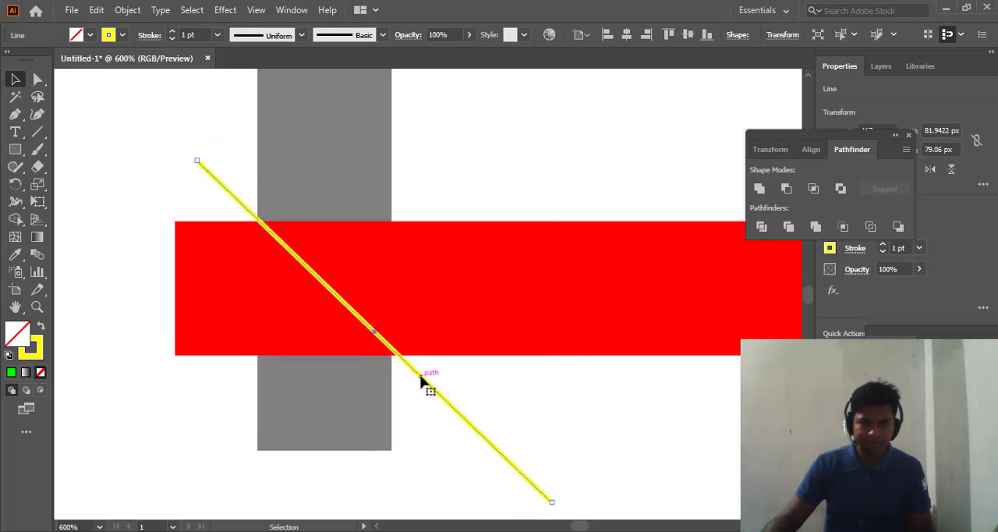
- Align the line with the overlap corners of the red and left grey bars at 45°, nudging it up 1 px and left 1 px
{"action": "left_click_drag", "start_coordinate": [421, 379], "coordinate": [415, 377]}
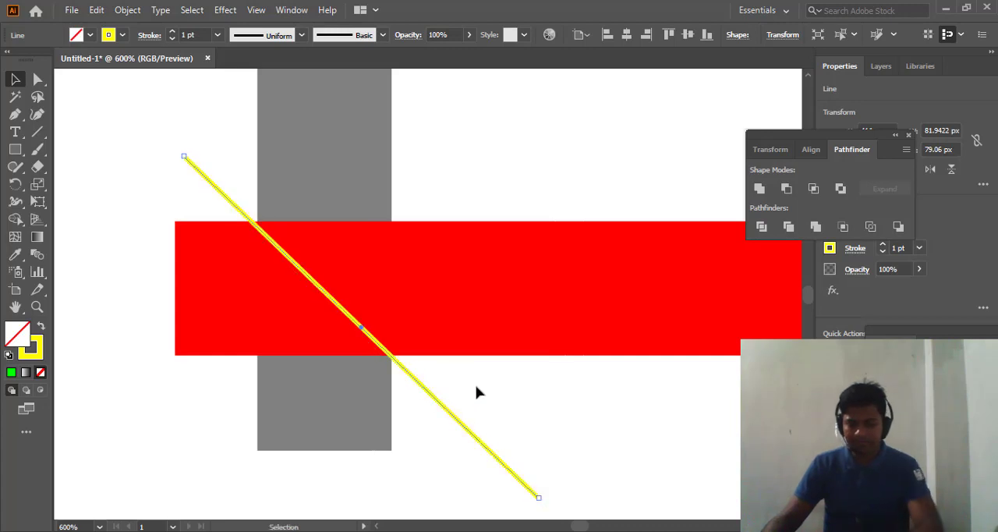
{"action": "key", "text": "Up"}
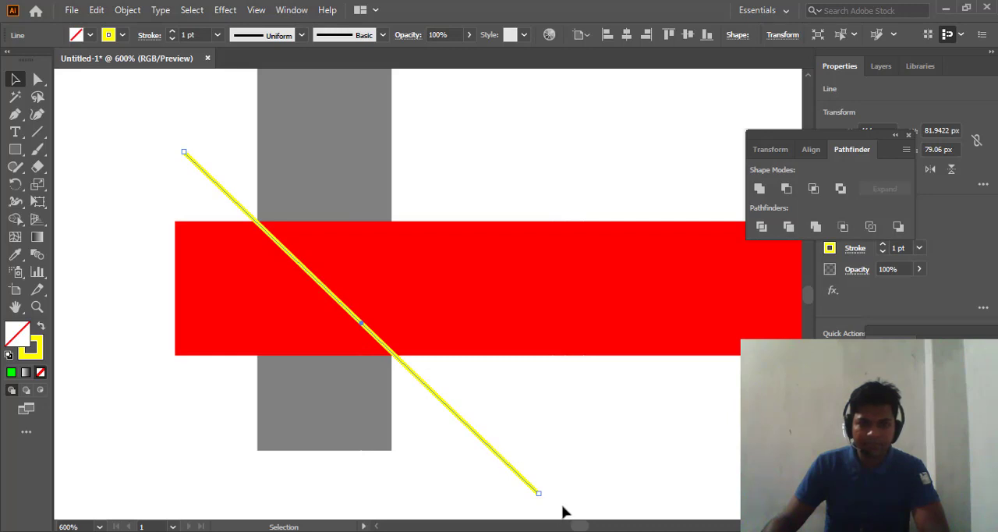
{"action": "scroll", "coordinate": [560, 499], "scroll_direction": "down", "scroll_amount": 1}
{"action": "left_click_drag", "start_coordinate": [544, 463], "coordinate": [538, 467]}
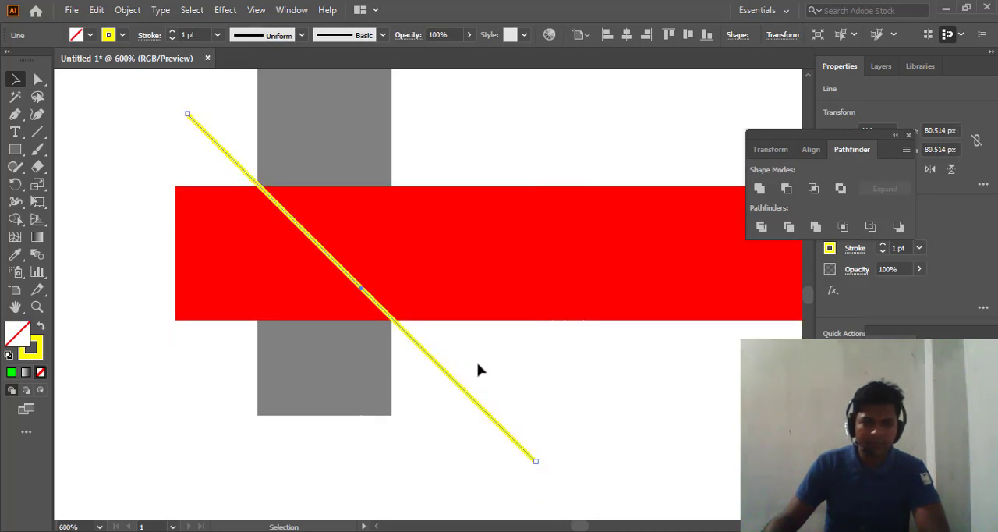
{"action": "key", "text": "Left"}
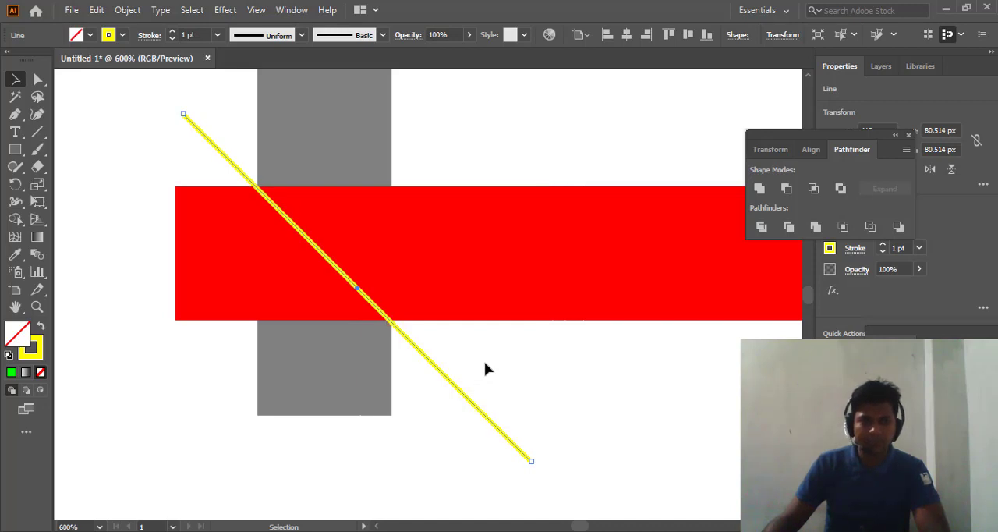
- Move the yellow diagonal from the left overlap to the right end of the red bar, across its overlap with the right grey bar
{"action": "scroll", "coordinate": [491, 368], "scroll_direction": "up", "scroll_amount": 2}
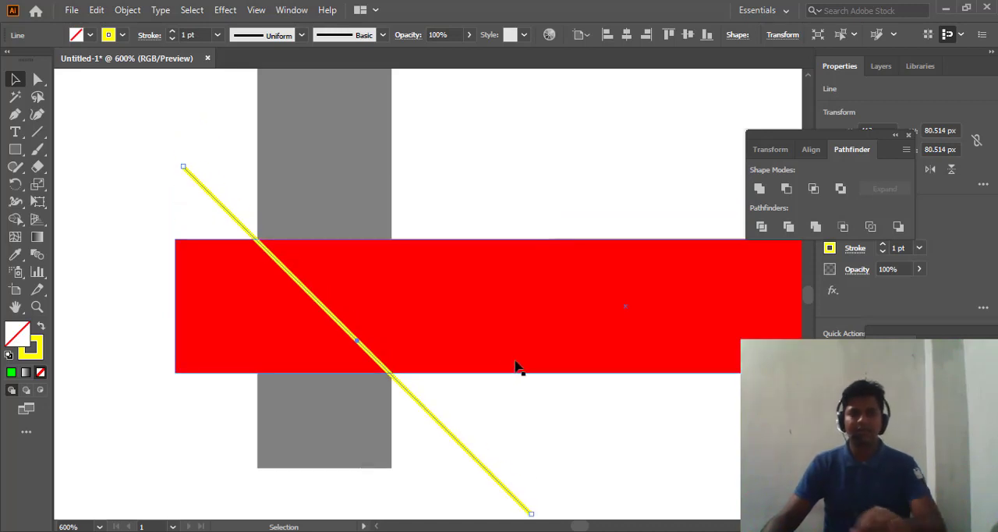
{"action": "scroll", "coordinate": [484, 327], "scroll_direction": "up", "scroll_amount": 2}
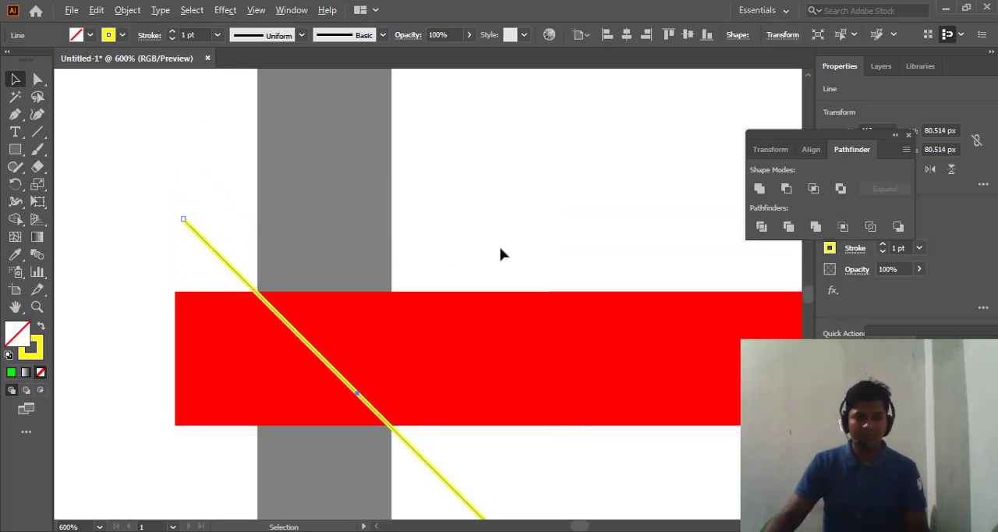
{"action": "scroll", "coordinate": [496, 245], "scroll_direction": "down", "scroll_amount": 4}
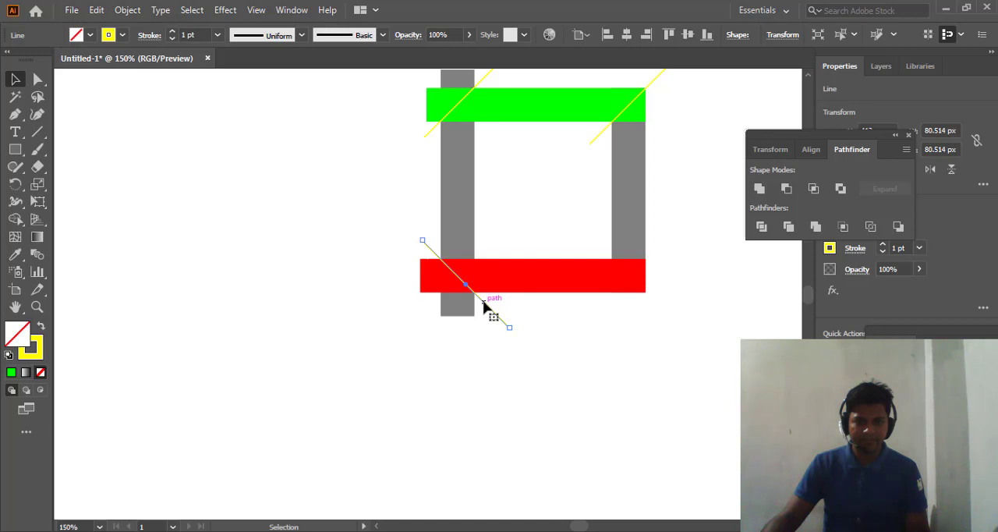
{"action": "left_click_drag", "start_coordinate": [484, 304], "coordinate": [621, 270]}
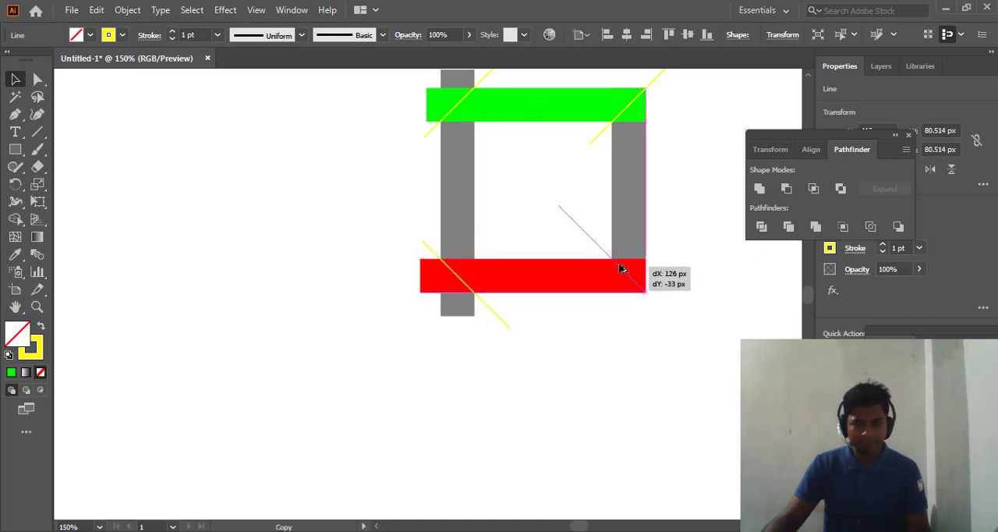
{"action": "left_click_drag", "start_coordinate": [621, 269], "coordinate": [621, 269]}
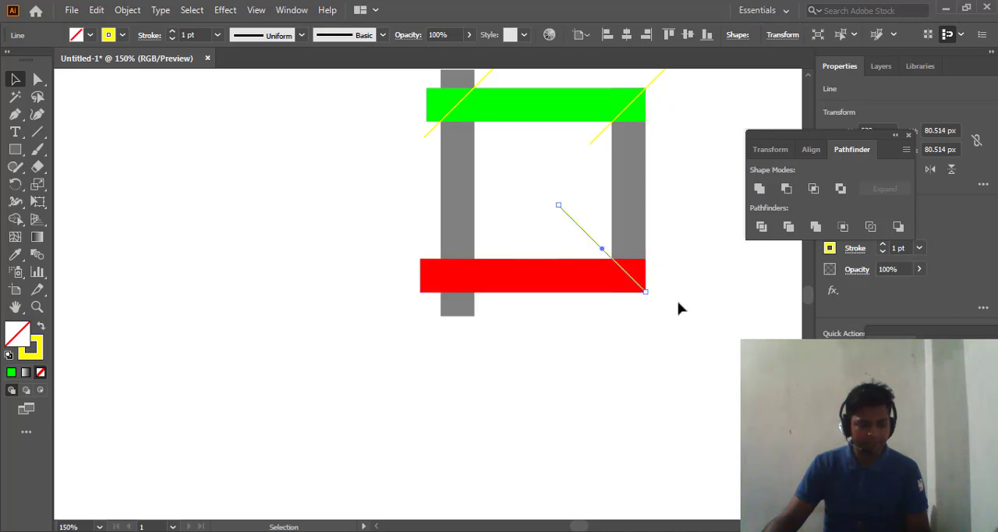
- Align the yellow diagonal with the overlap corners of the red and right grey bars, finishing with a 1 px nudge right
{"action": "scroll", "coordinate": [692, 294], "scroll_direction": "up", "scroll_amount": 2}
{"action": "scroll", "coordinate": [494, 295], "scroll_direction": "up", "scroll_amount": 1}
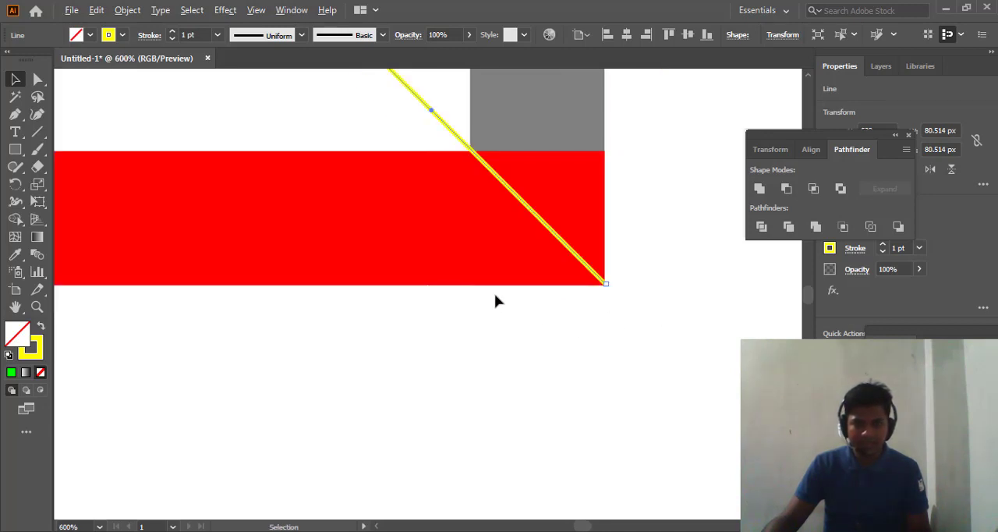
{"action": "key", "text": "Right"}
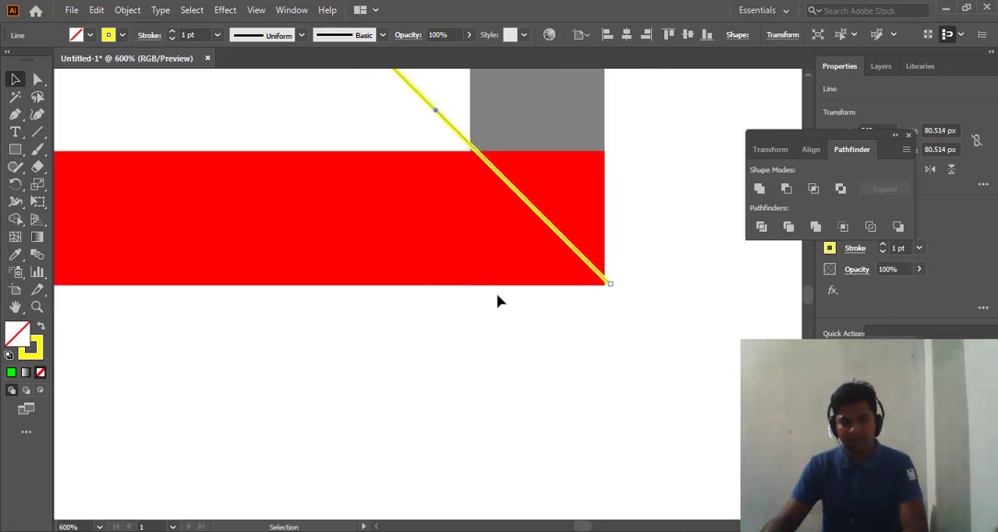
{"action": "key", "text": "Left"}
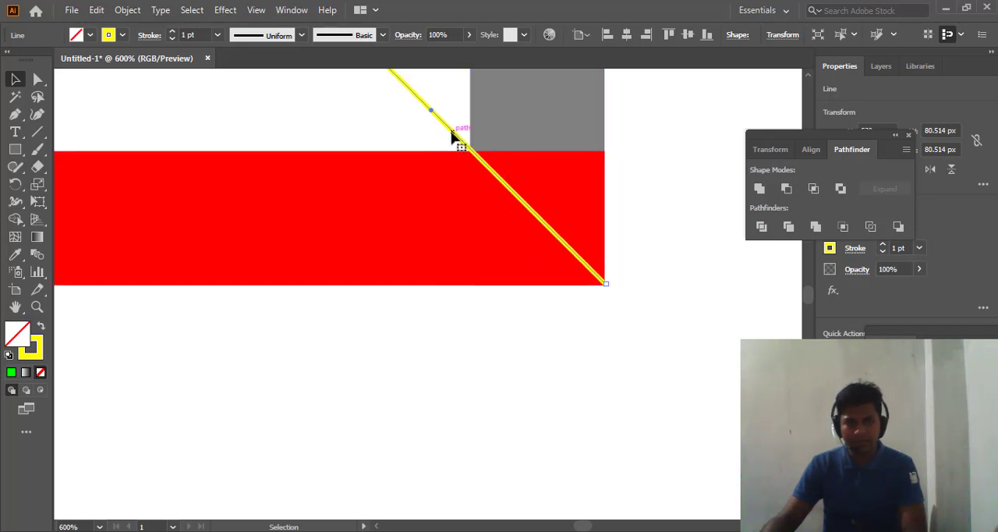
{"action": "left_click_drag", "start_coordinate": [452, 136], "coordinate": [462, 151]}
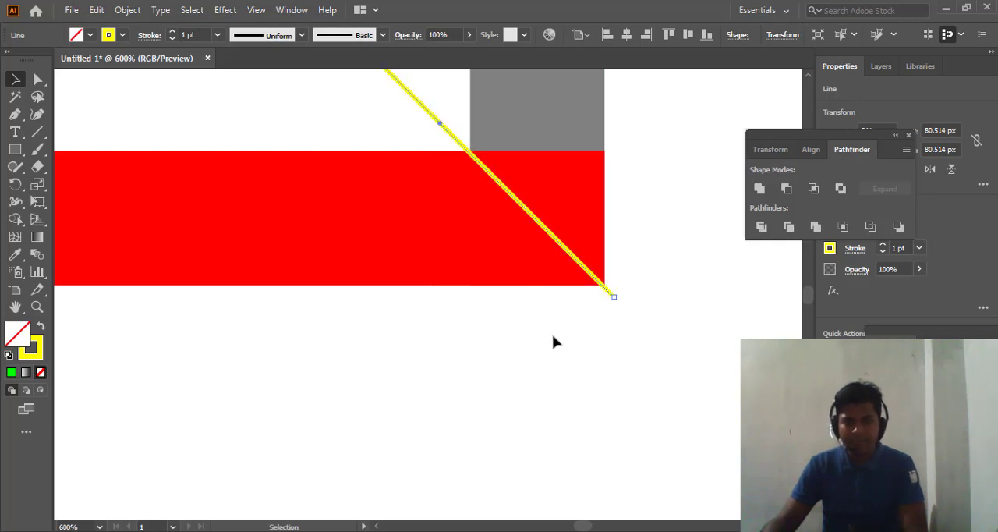
{"action": "key", "text": "Right"}
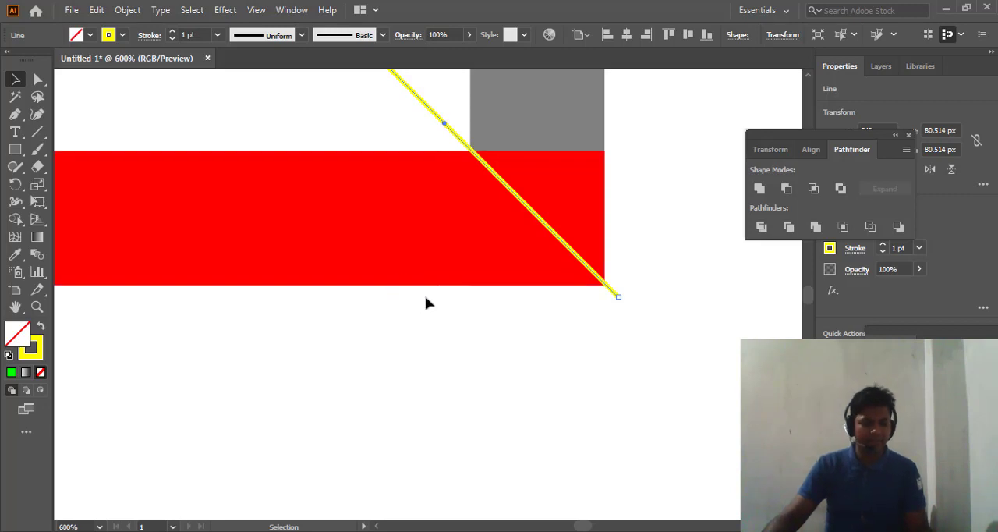
- Copy the yellow diagonal from the red bar's right end back onto the overlap corners of the red and left grey bars
{"action": "scroll", "coordinate": [357, 112], "scroll_direction": "down", "scroll_amount": 3}
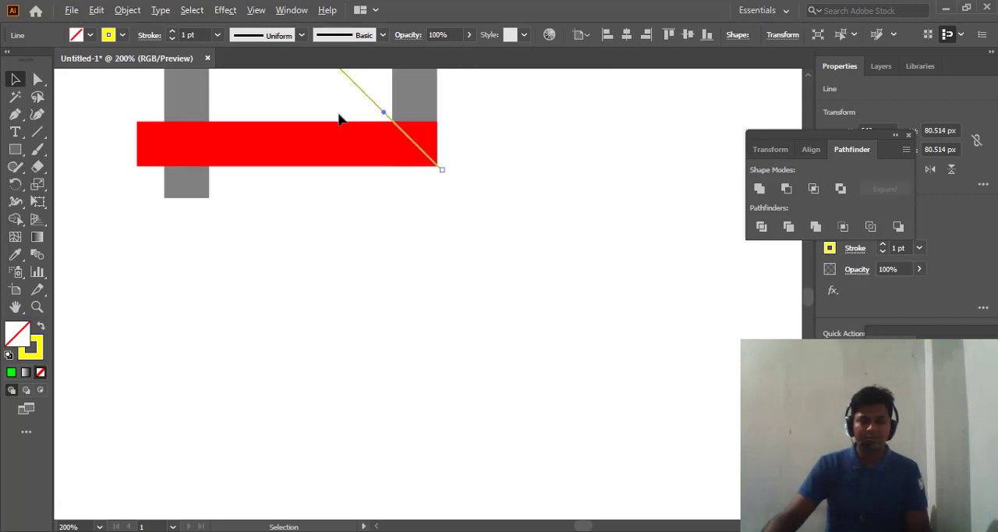
{"action": "scroll", "coordinate": [339, 119], "scroll_direction": "up", "scroll_amount": 5}
{"action": "scroll", "coordinate": [318, 200], "scroll_direction": "down", "scroll_amount": 3}
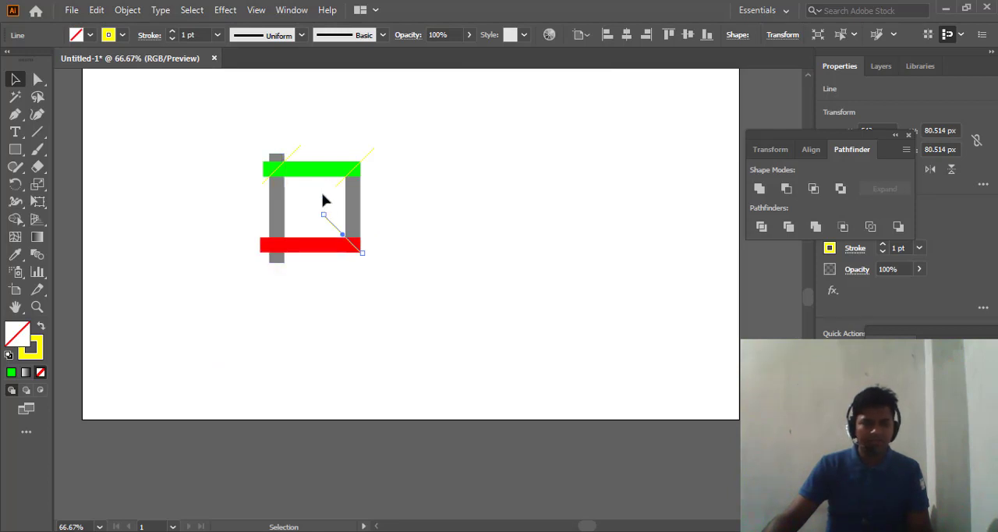
{"action": "scroll", "coordinate": [315, 205], "scroll_direction": "up", "scroll_amount": 3}
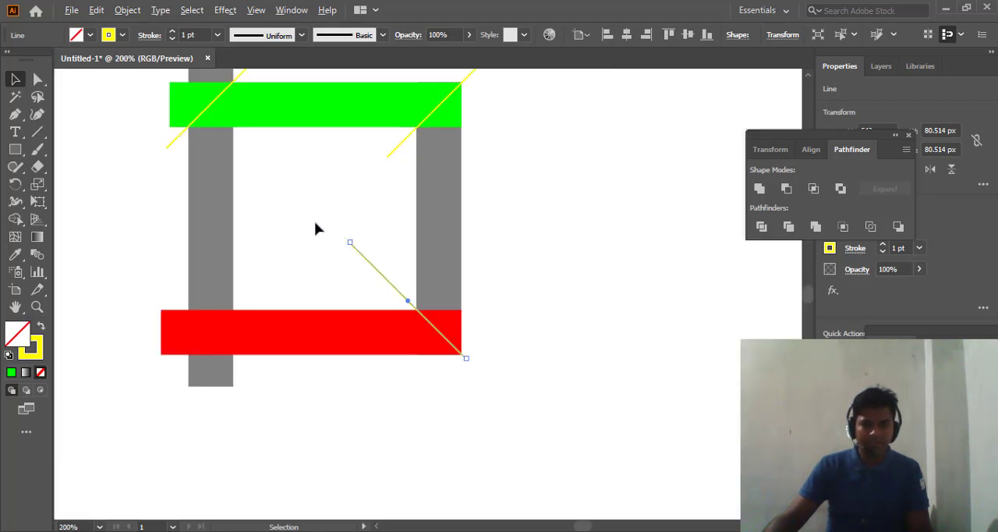
{"action": "left_click", "coordinate": [390, 291]}
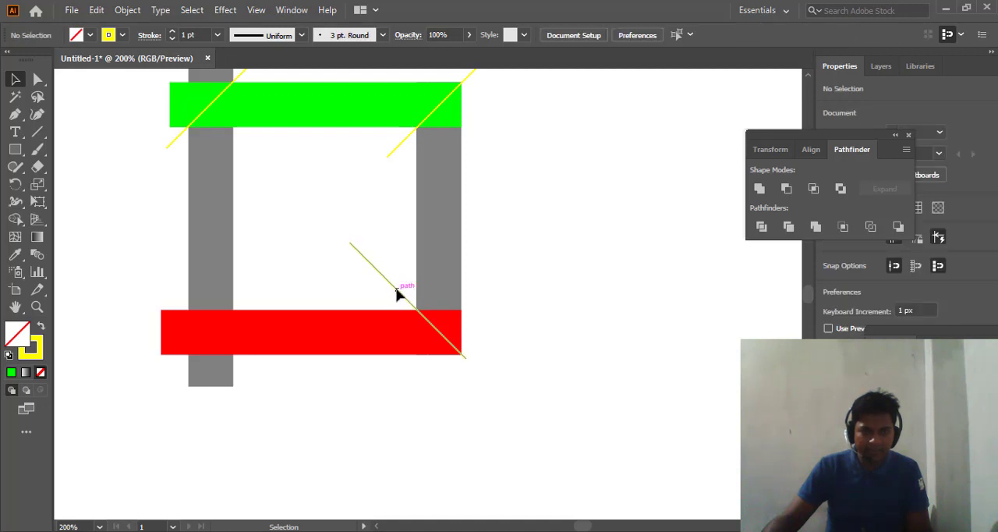
{"action": "left_click", "coordinate": [398, 293]}
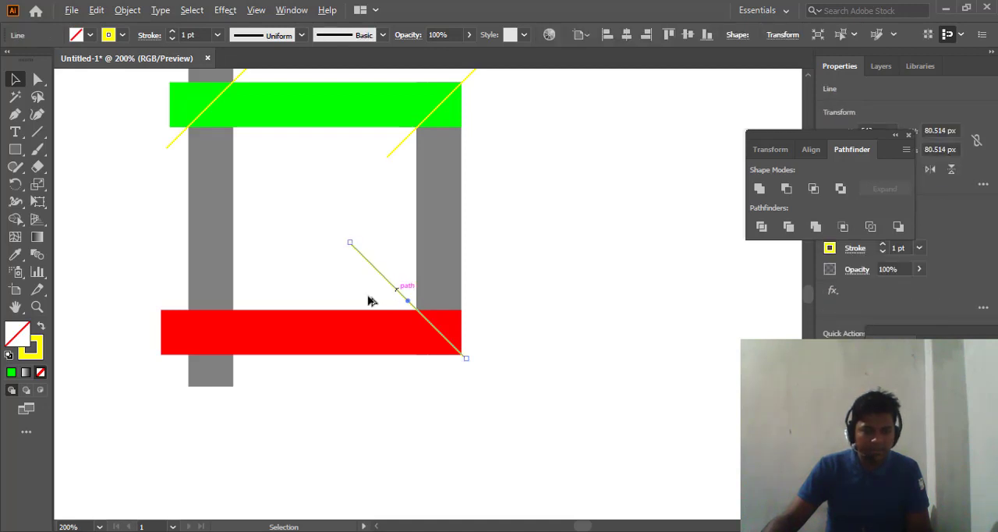
{"action": "left_click_drag", "start_coordinate": [398, 292], "coordinate": [194, 319]}
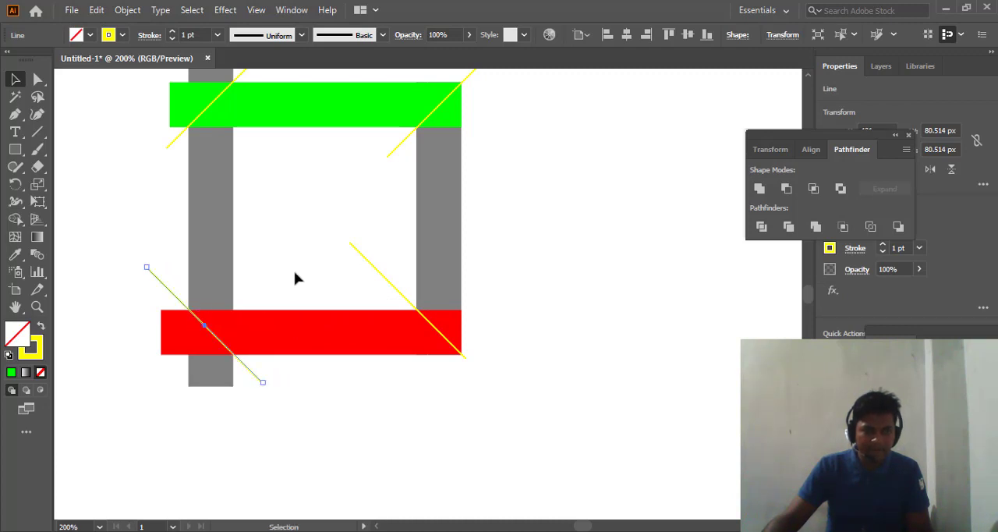
- Examine how the yellow diagonals line up with the overlap corners of the red and grey bars
{"action": "scroll", "coordinate": [297, 278], "scroll_direction": "up", "scroll_amount": 3}
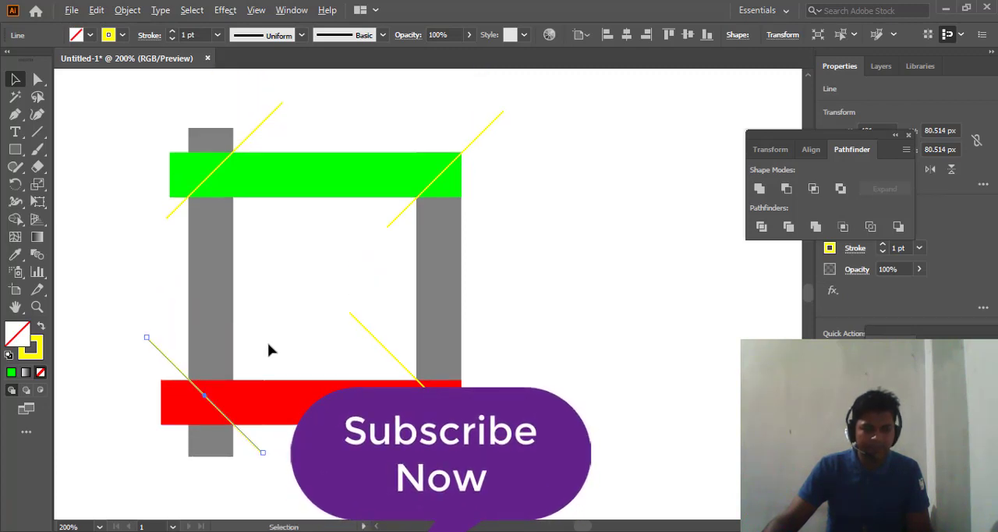
{"action": "scroll", "coordinate": [269, 344], "scroll_direction": "up", "scroll_amount": 4}
{"action": "scroll", "coordinate": [276, 343], "scroll_direction": "down", "scroll_amount": 2}
{"action": "left_click_drag", "start_coordinate": [240, 317], "coordinate": [410, 251]}
{"action": "key", "text": "space"}
{"action": "left_click_drag", "start_coordinate": [217, 299], "coordinate": [401, 254]}
{"action": "scroll", "coordinate": [270, 311], "scroll_direction": "down", "scroll_amount": 1}
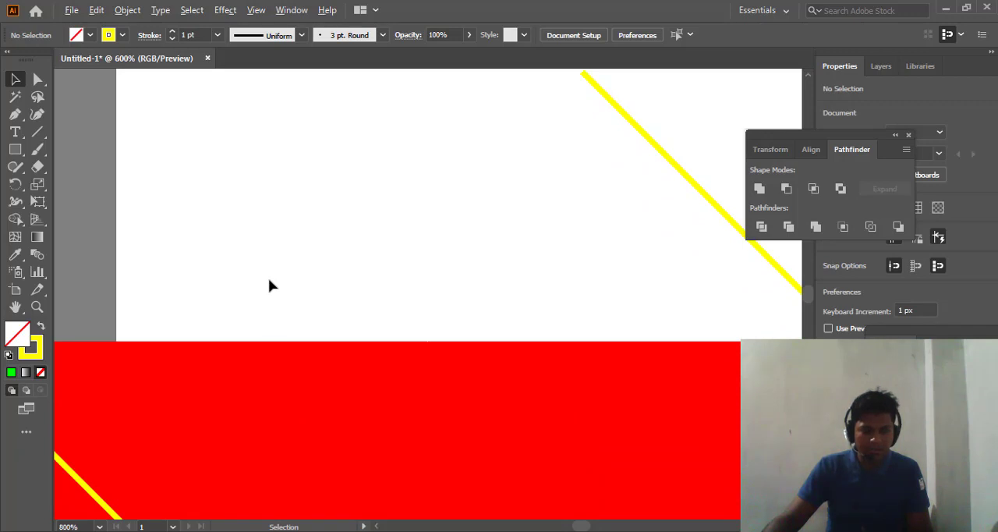
{"action": "scroll", "coordinate": [270, 286], "scroll_direction": "down", "scroll_amount": 2}
{"action": "left_click_drag", "start_coordinate": [245, 258], "coordinate": [392, 241]}
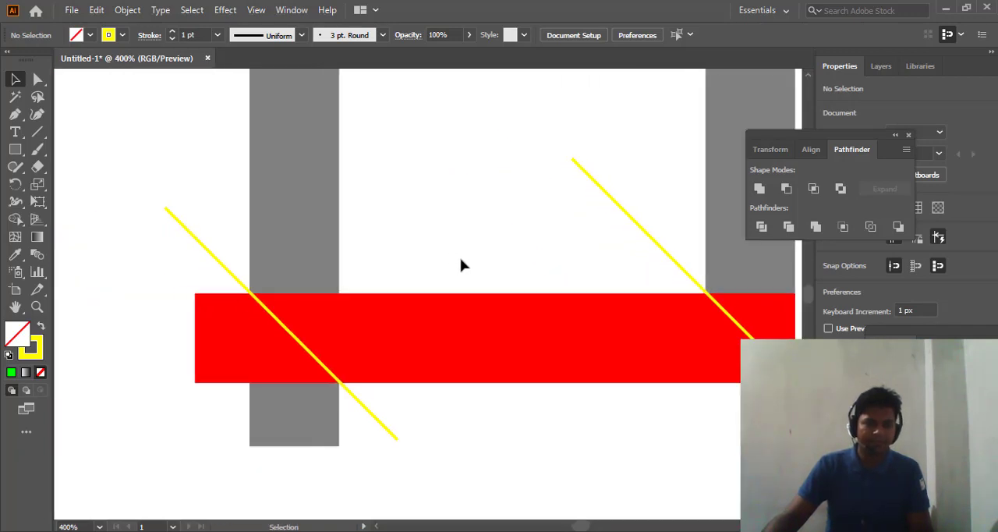
{"action": "scroll", "coordinate": [461, 266], "scroll_direction": "up", "scroll_amount": 1}
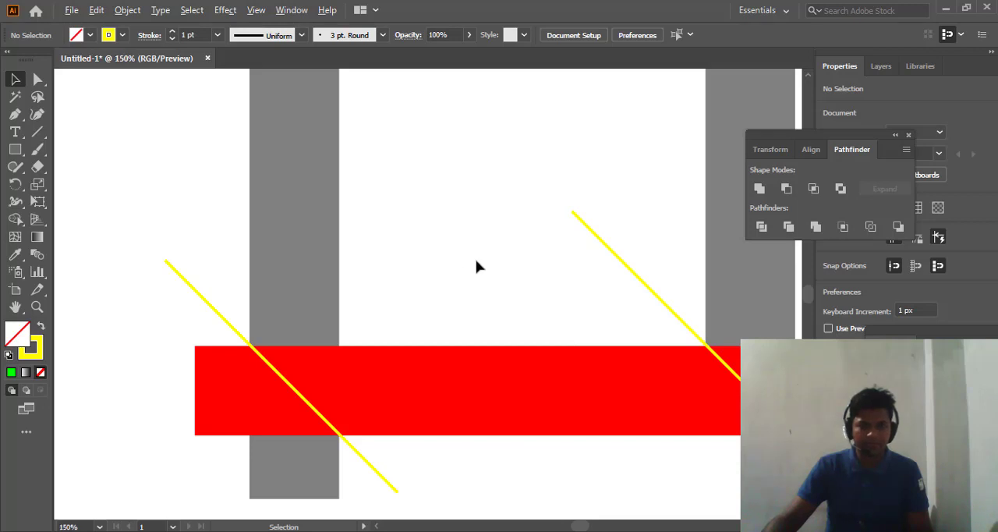
{"action": "scroll", "coordinate": [477, 249], "scroll_direction": "down", "scroll_amount": 3}
{"action": "scroll", "coordinate": [478, 247], "scroll_direction": "up", "scroll_amount": 1}
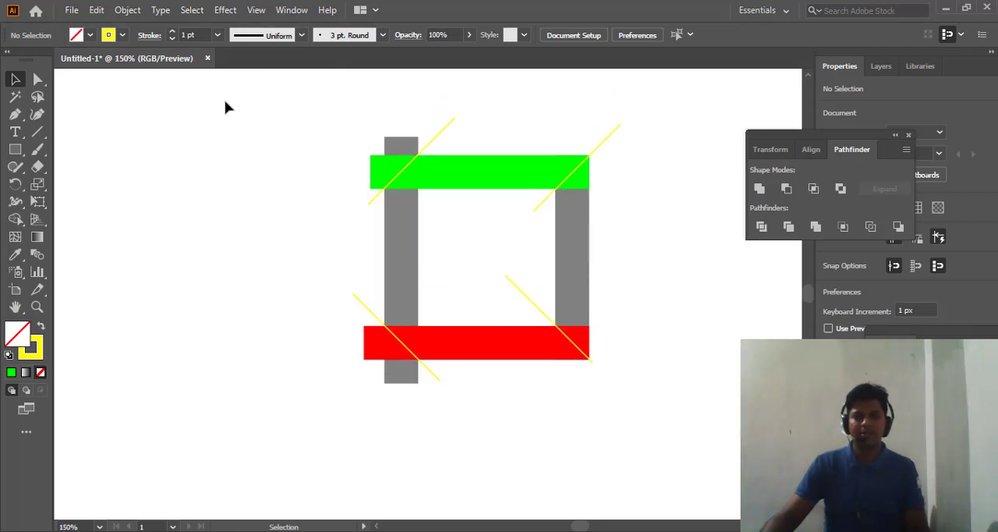
{"action": "left_click_drag", "start_coordinate": [226, 106], "coordinate": [710, 424]}
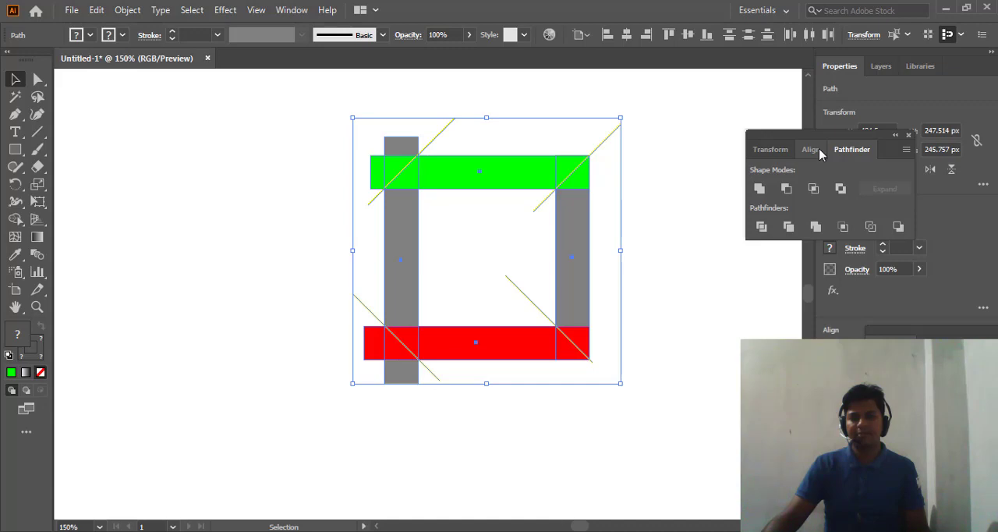
{"action": "left_click", "coordinate": [291, 11]}
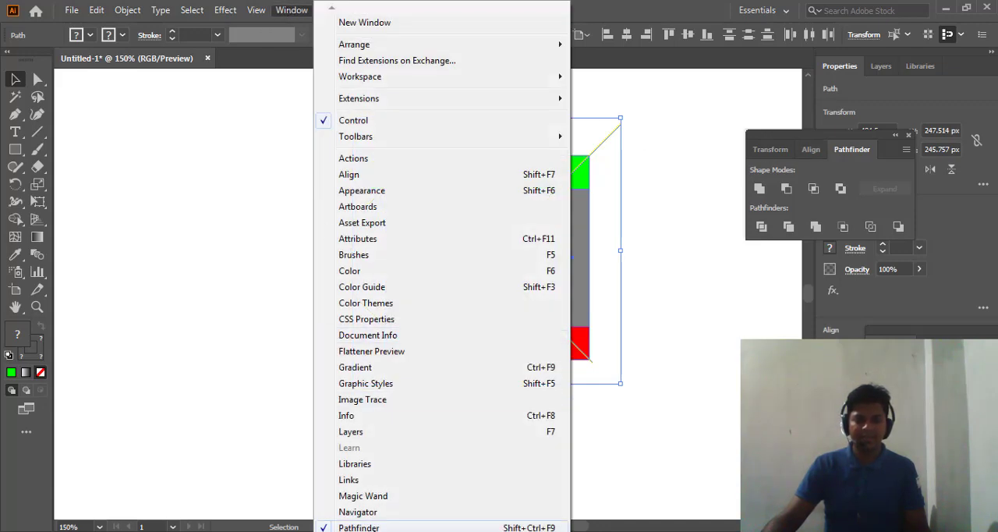
{"action": "left_click", "coordinate": [700, 200]}
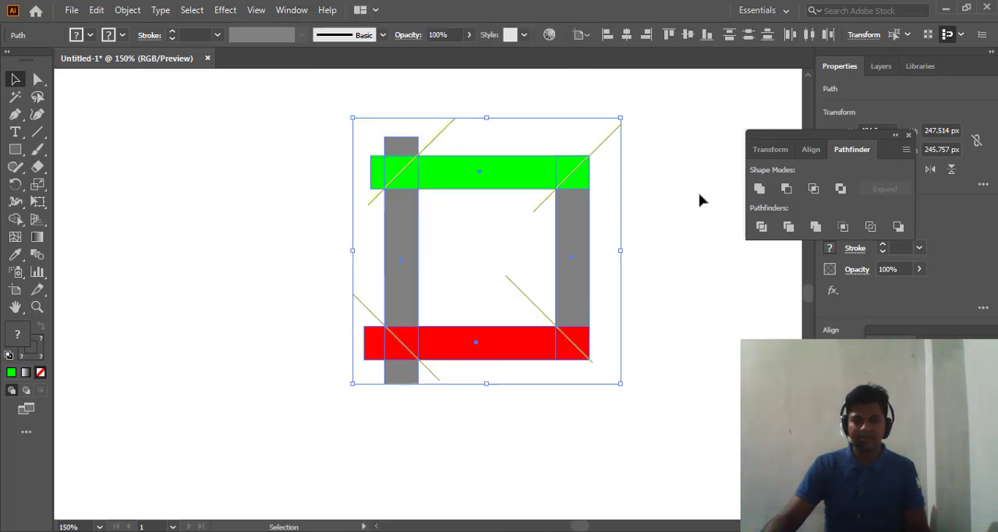
{"action": "left_click", "coordinate": [670, 218]}
- Divide all the bars along the yellow lines with the Pathfinder Divide operation and ungroup the resulting pieces
{"action": "left_click_drag", "start_coordinate": [249, 109], "coordinate": [729, 347]}
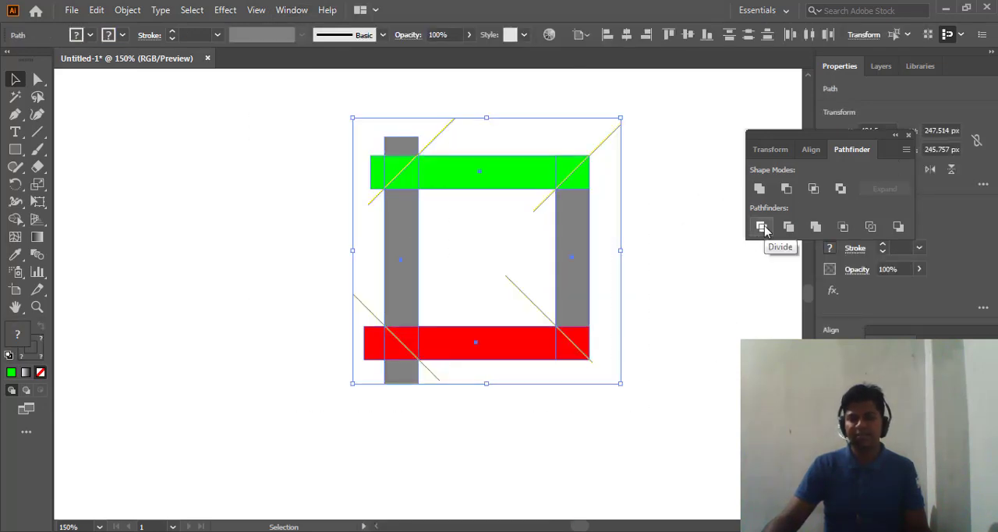
{"action": "left_click", "coordinate": [762, 228]}
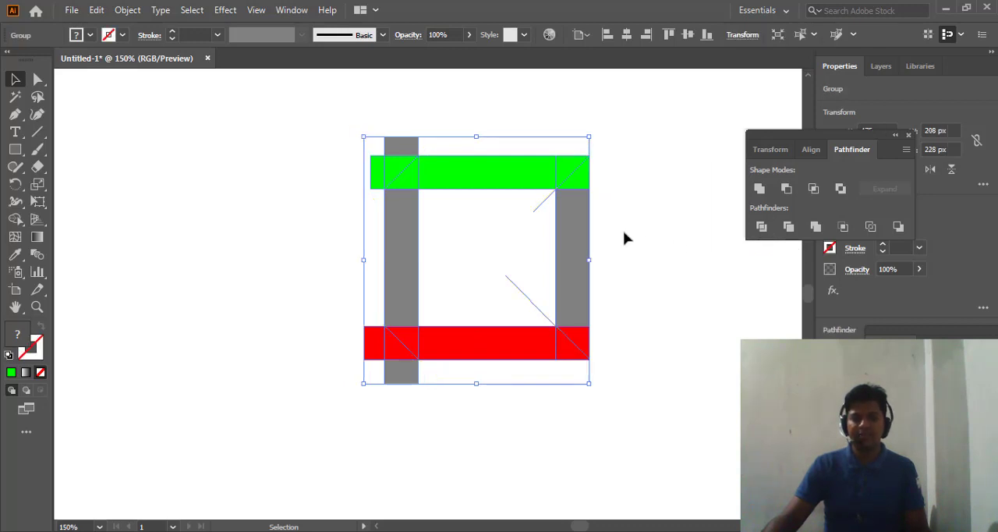
{"action": "right_click", "coordinate": [500, 179]}
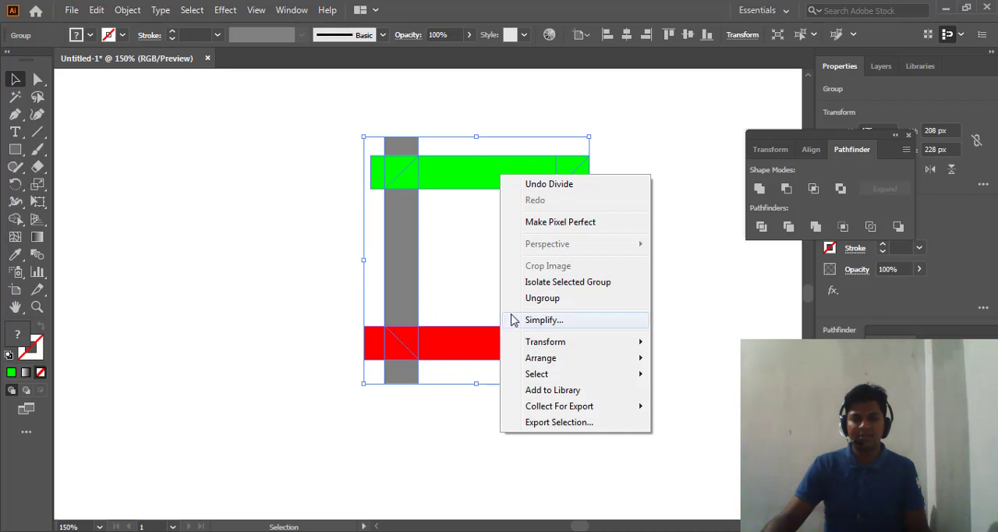
{"action": "left_click", "coordinate": [543, 299]}
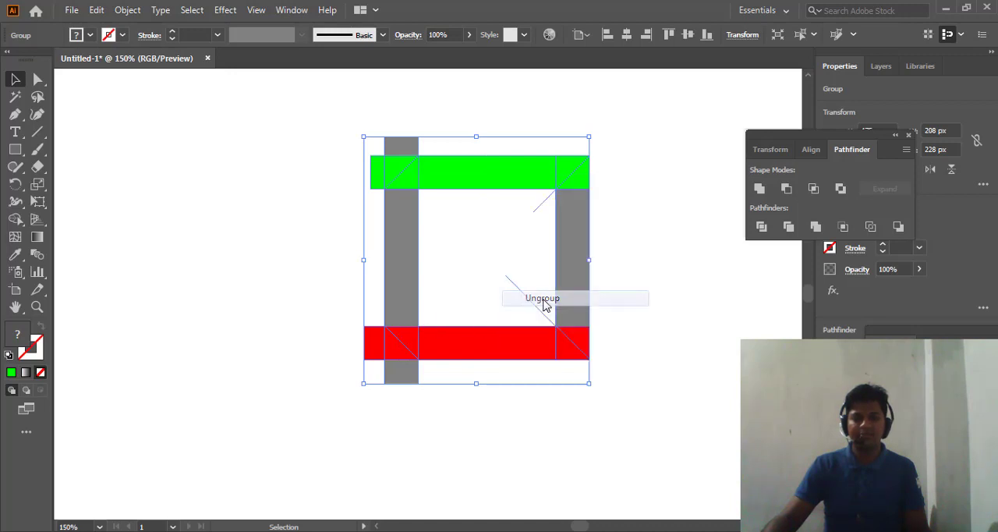
{"action": "left_click", "coordinate": [659, 222]}
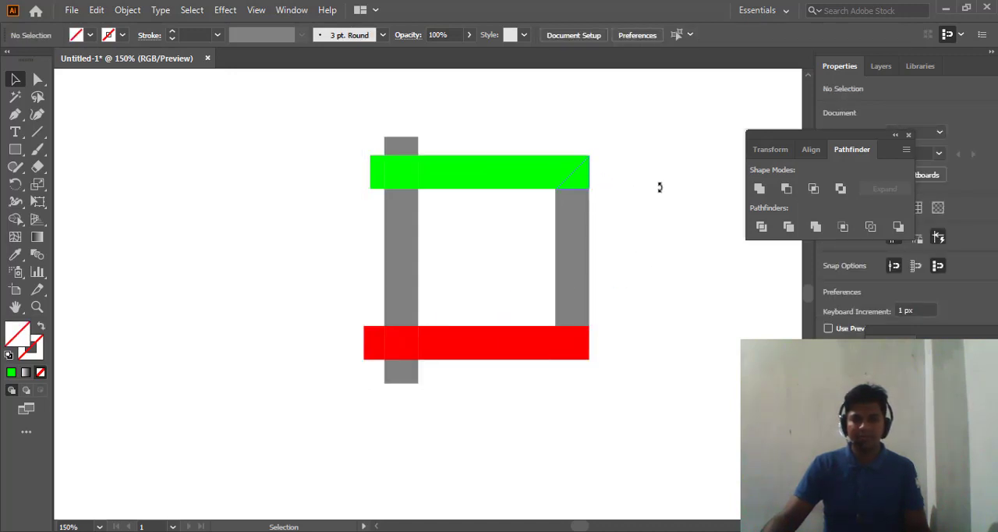
- Delete the right grey bar and the triangular pieces beyond the diagonal cuts at the right ends of the green and red bars
{"action": "left_click", "coordinate": [579, 177]}
{"action": "key", "text": "Delete"}
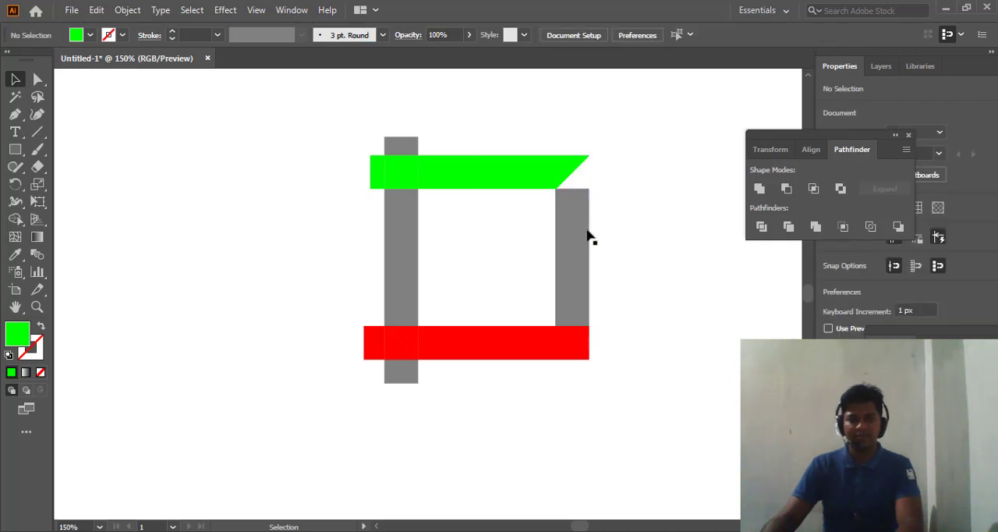
{"action": "left_click", "coordinate": [573, 221]}
{"action": "key", "text": "Delete"}
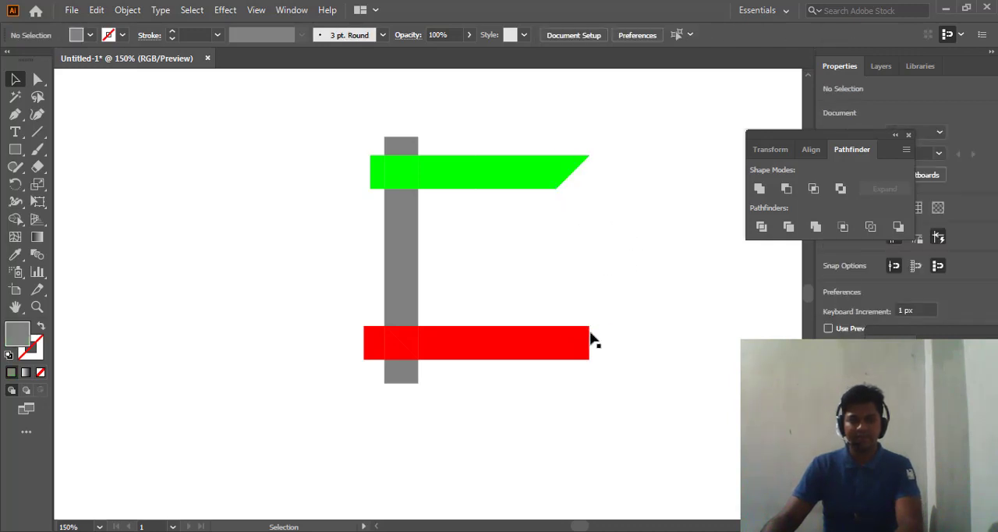
{"action": "left_click", "coordinate": [583, 341]}
{"action": "key", "text": "Delete"}
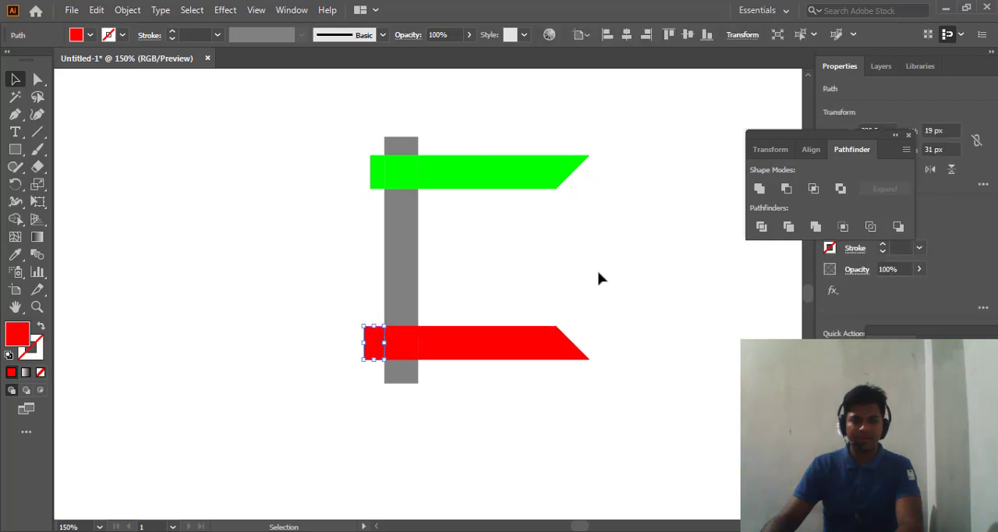
- Delete the red stub outside the left grey bar, the grey stub below the red bar, and the triangle outside the lower-left diagonal cut
{"action": "key", "text": "Delete"}
{"action": "left_click", "coordinate": [397, 373]}
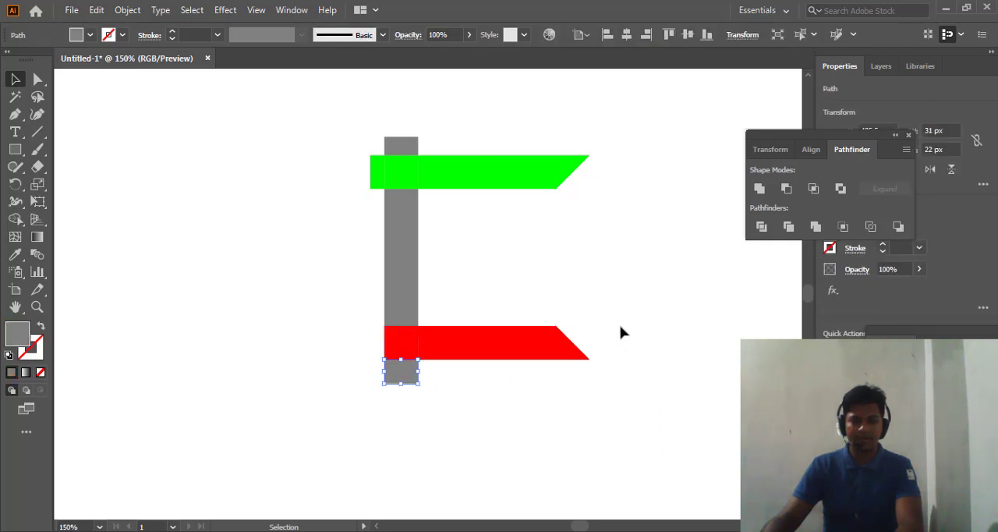
{"action": "key", "text": "Delete"}
{"action": "left_click", "coordinate": [395, 351]}
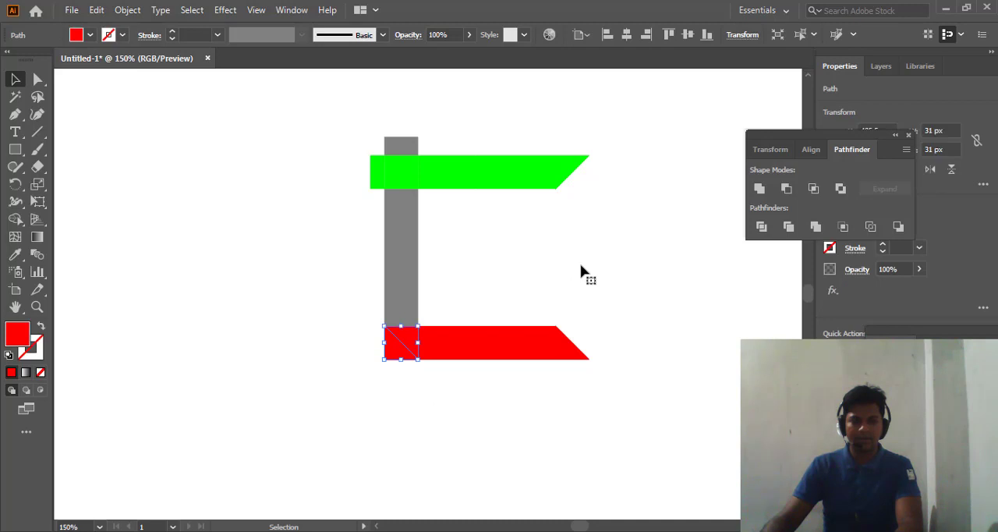
{"action": "key", "text": "Delete"}
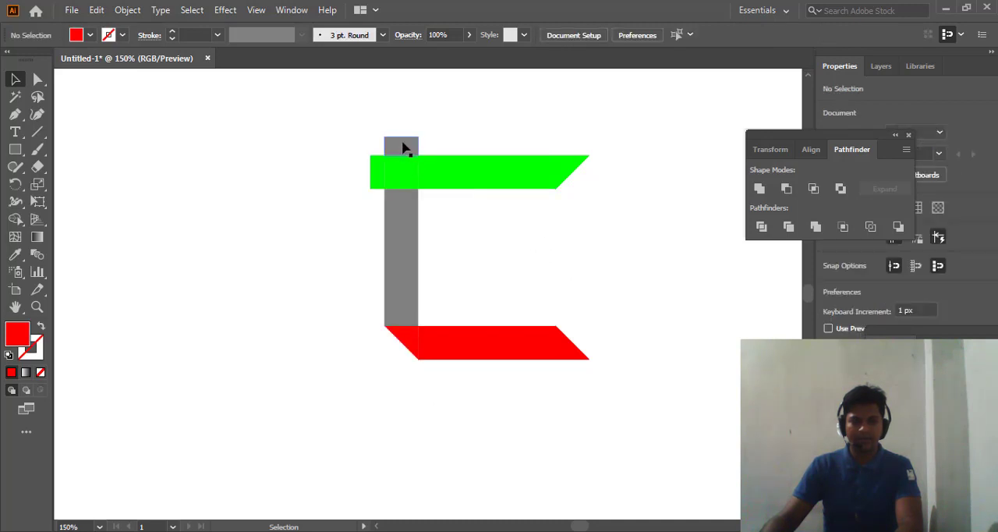
- Delete the grey stub above the green bar, the green stub outside the grey bar, and the triangle outside the upper-left diagonal cut
{"action": "left_click", "coordinate": [403, 145]}
{"action": "key", "text": "Delete"}
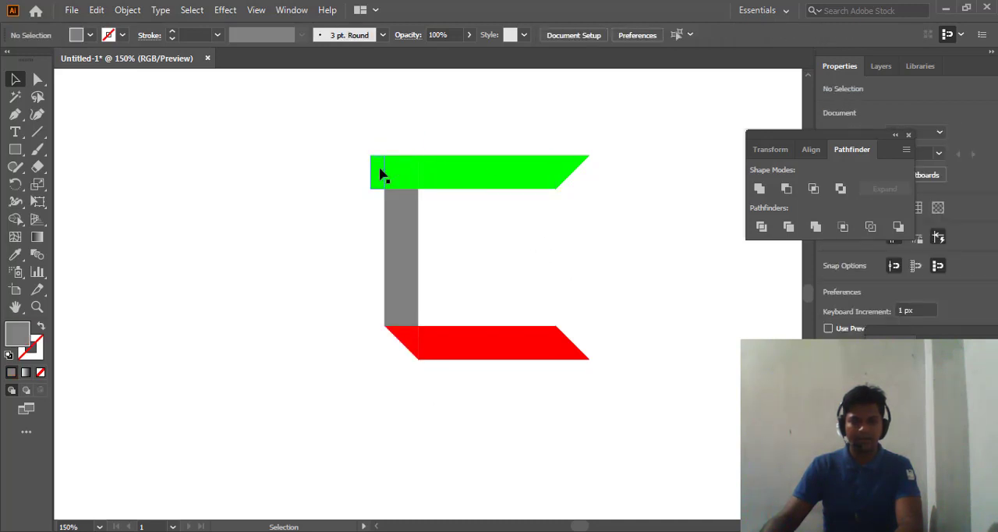
{"action": "left_click", "coordinate": [380, 168]}
{"action": "key", "text": "Delete"}
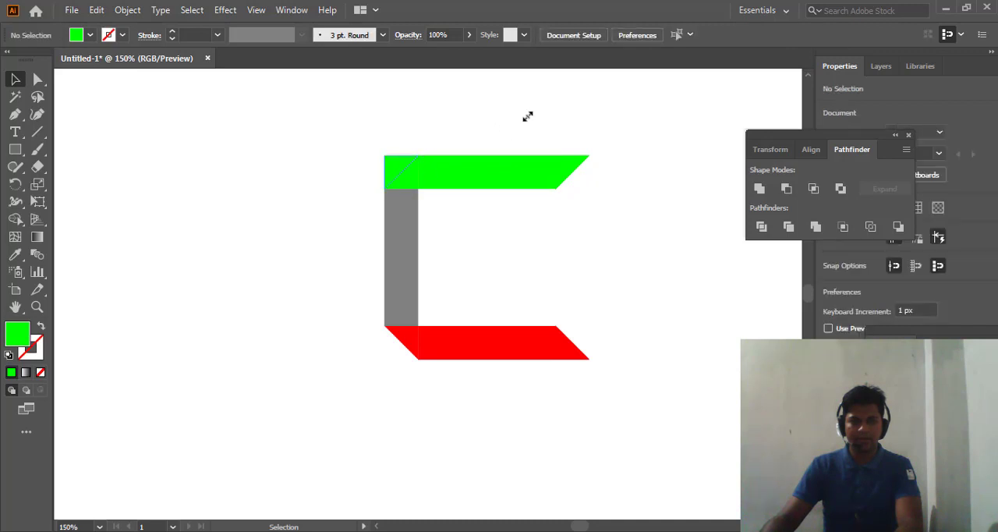
{"action": "left_click", "coordinate": [396, 166]}
{"action": "key", "text": "Delete"}
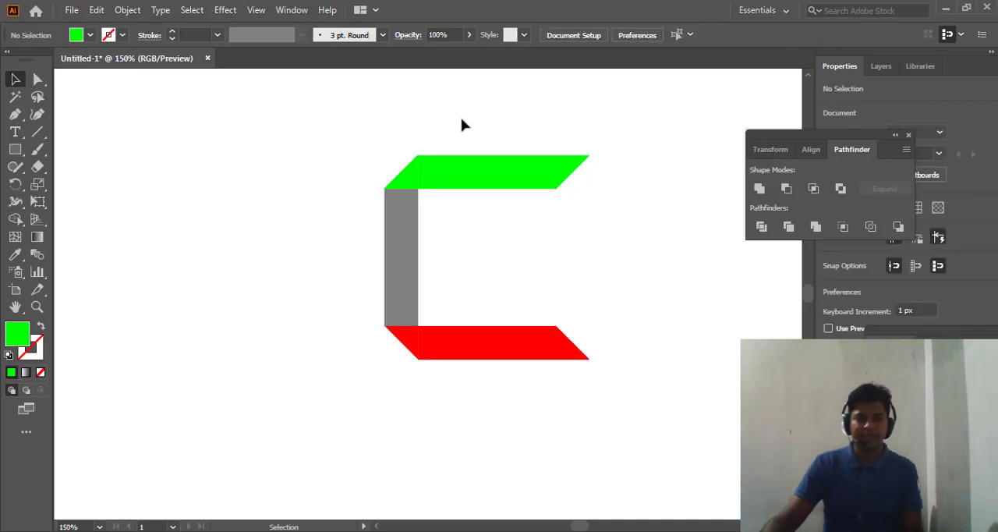
- Unite the three green pieces into a single parallelogram with the Pathfinder Unite operation
{"action": "left_click", "coordinate": [449, 170]}
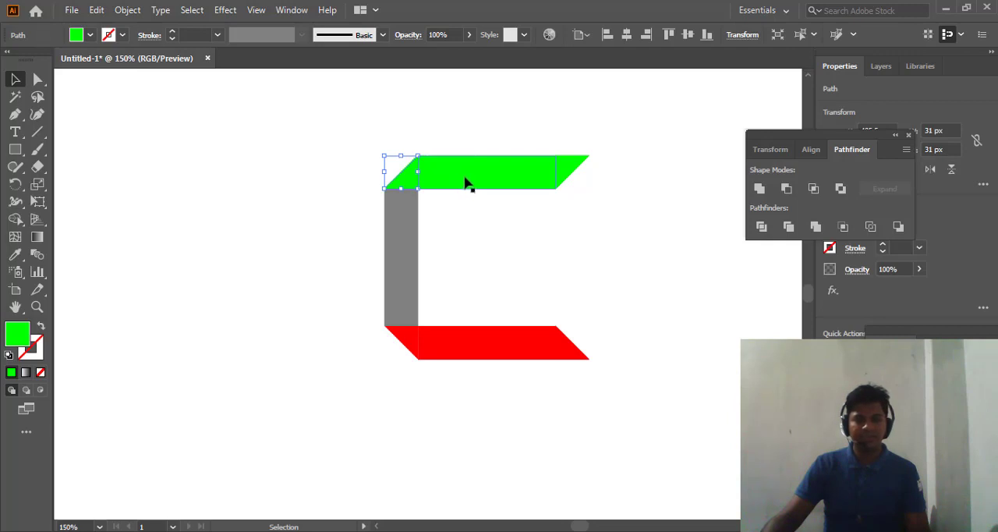
{"action": "left_click", "coordinate": [469, 180], "text": "shift"}
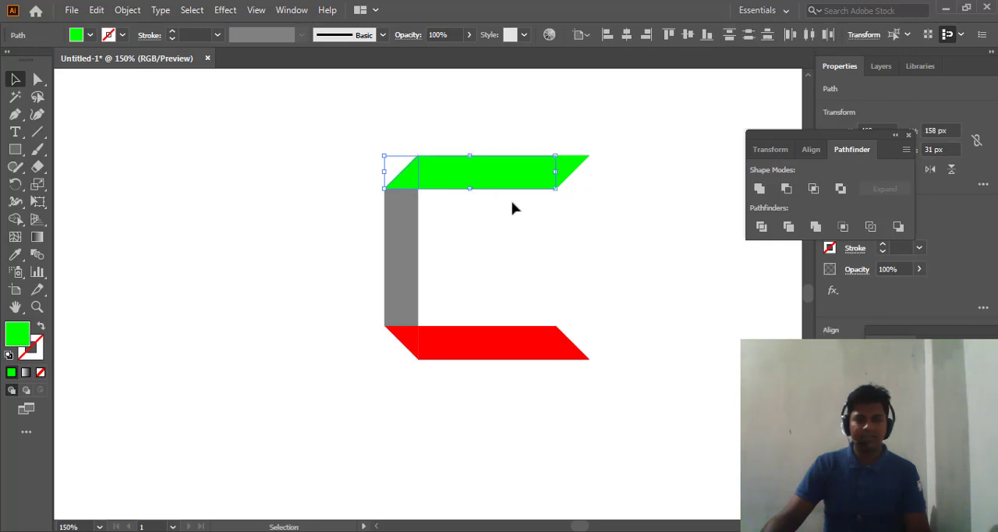
{"action": "left_click", "coordinate": [572, 171], "text": "shift"}
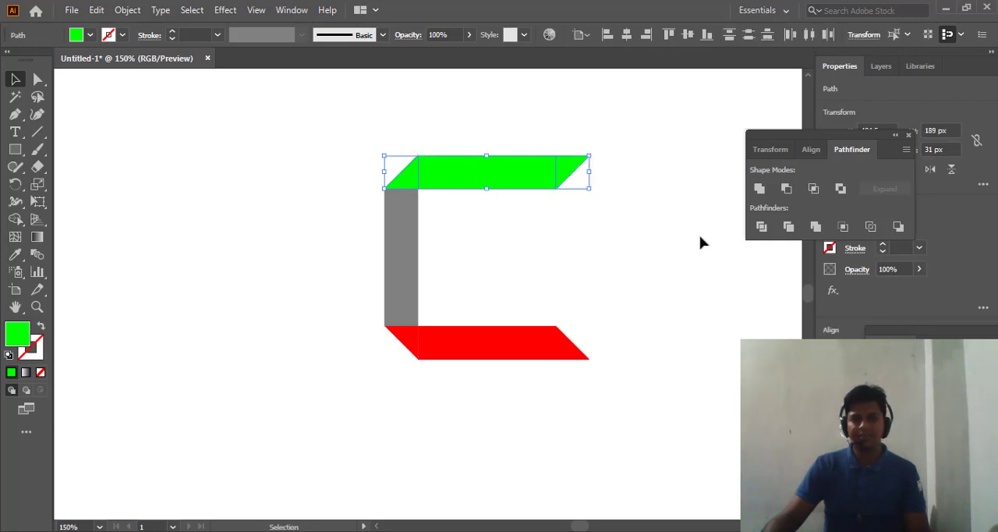
{"action": "left_click", "coordinate": [760, 188]}
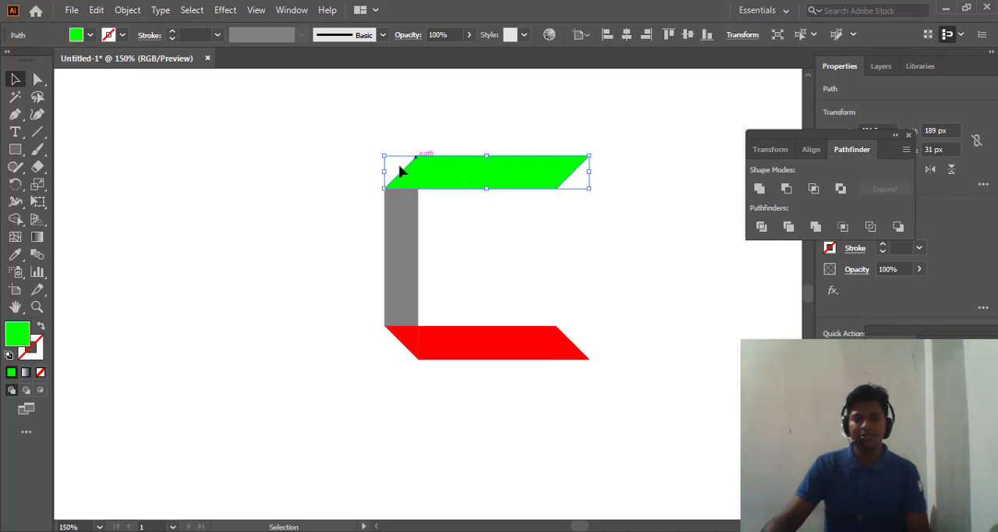
{"action": "left_click", "coordinate": [464, 376]}
- Unite the three red pieces into a single parallelogram with the Pathfinder Unite operation
{"action": "scroll", "coordinate": [507, 324], "scroll_direction": "down", "scroll_amount": 1}
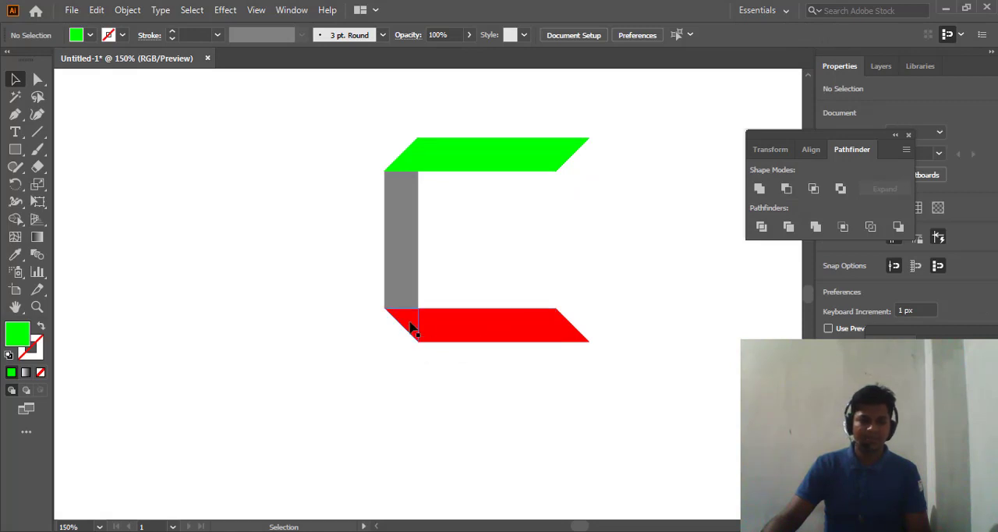
{"action": "left_click", "coordinate": [460, 326]}
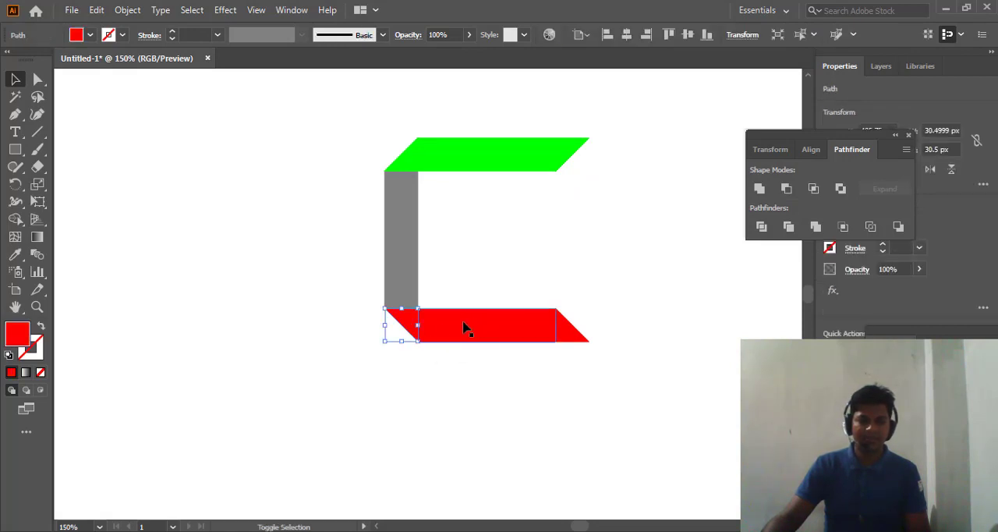
{"action": "left_click_drag", "start_coordinate": [565, 328], "coordinate": [568, 330]}
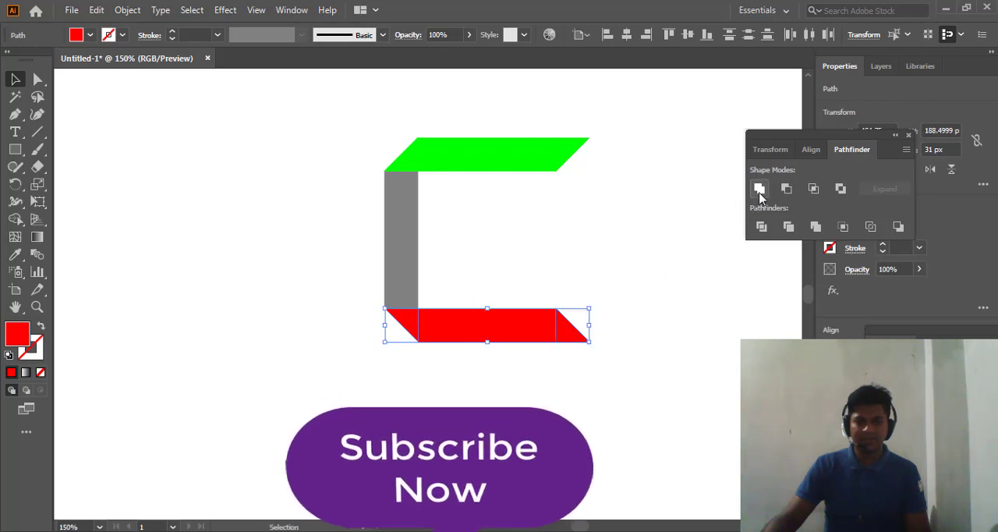
{"action": "left_click", "coordinate": [500, 249]}
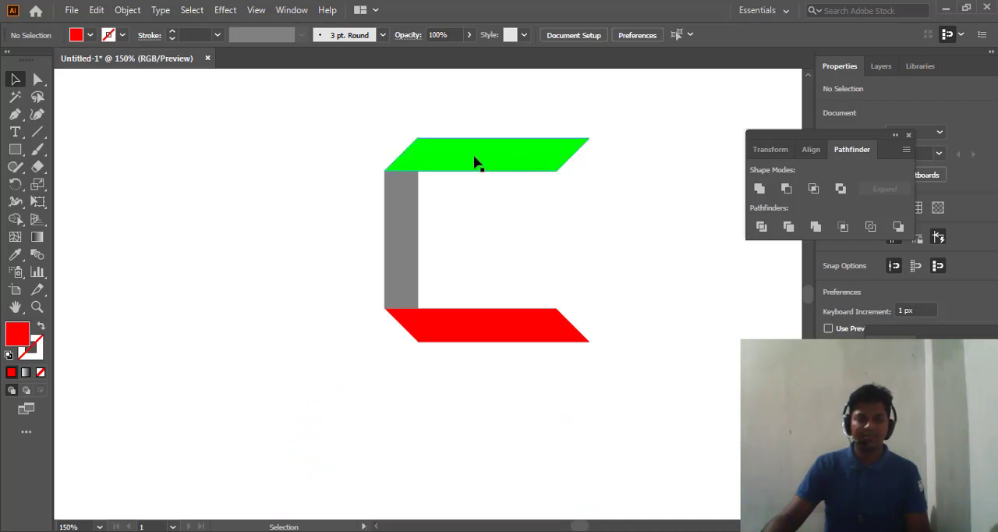
- Fill the vertical grey bar with the lighter grey swatch R=204 G=204 B=204
{"action": "left_click", "coordinate": [475, 162]}
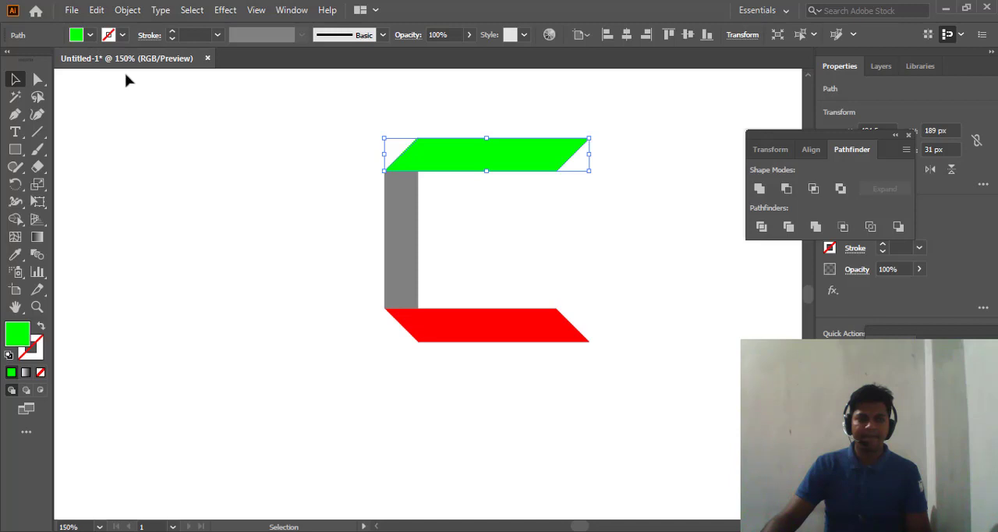
{"action": "left_click", "coordinate": [407, 230]}
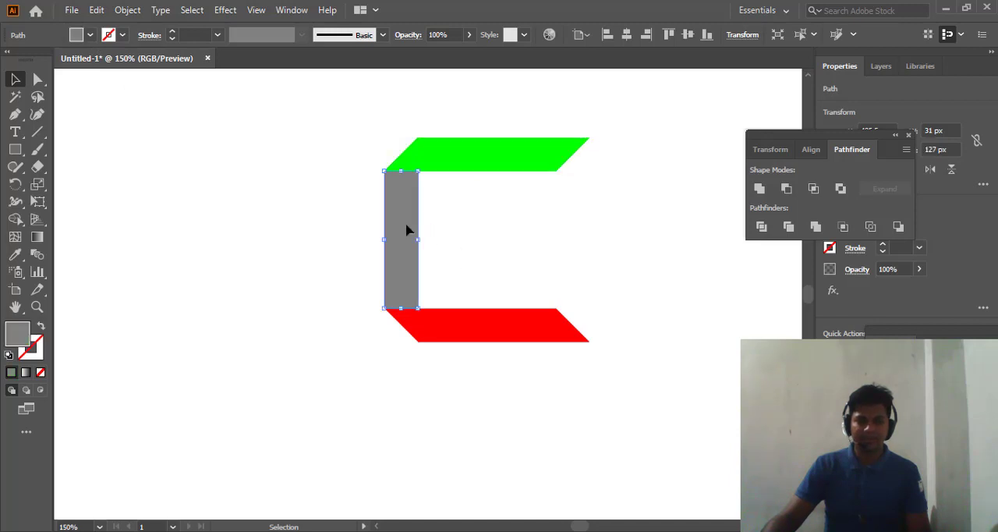
{"action": "left_click", "coordinate": [91, 35]}
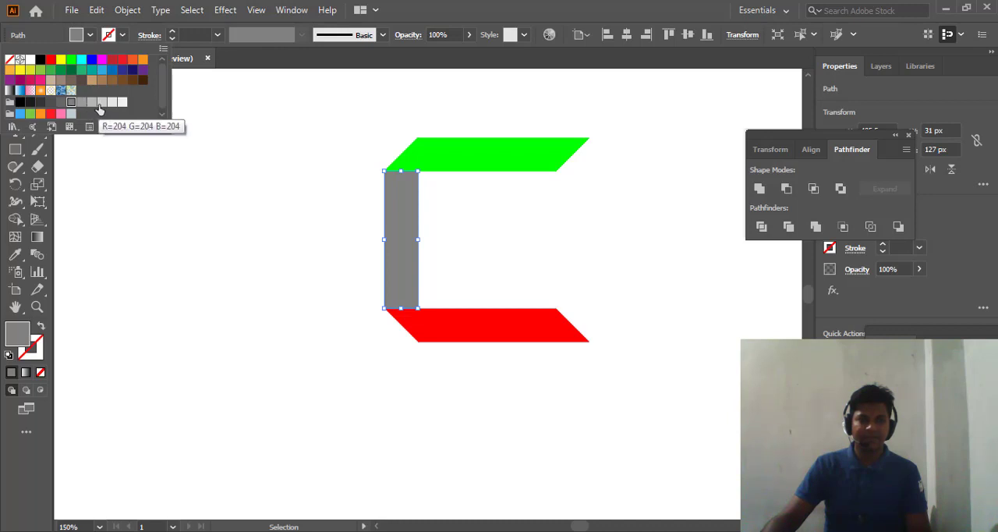
{"action": "left_click", "coordinate": [99, 102]}
{"action": "left_click", "coordinate": [264, 219]}
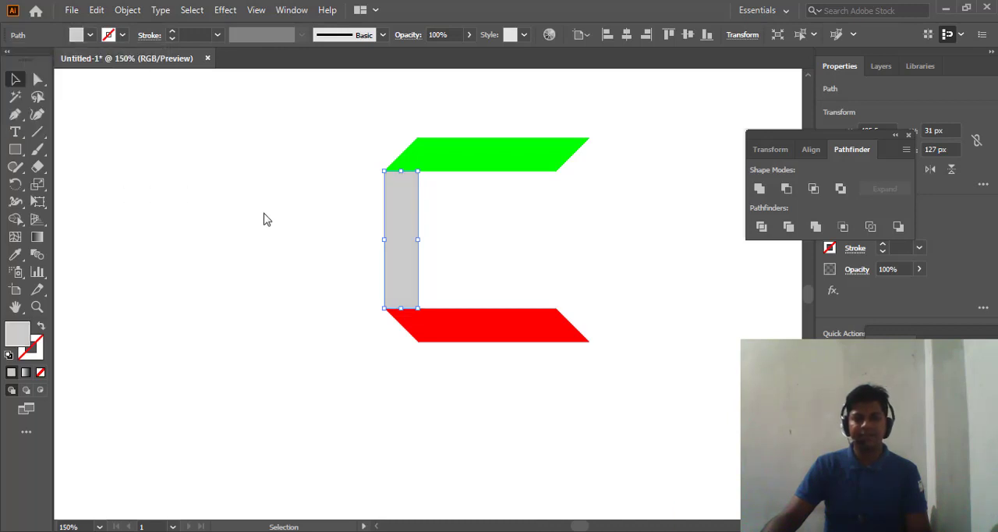
- Fill both the green and the red parallelograms with the lightest grey swatch
{"action": "left_click", "coordinate": [468, 159]}
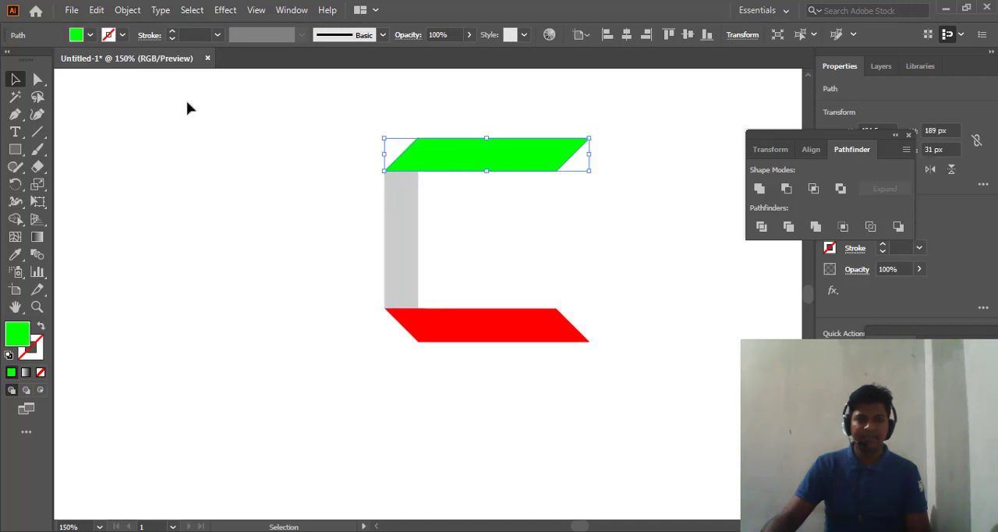
{"action": "left_click", "coordinate": [91, 36]}
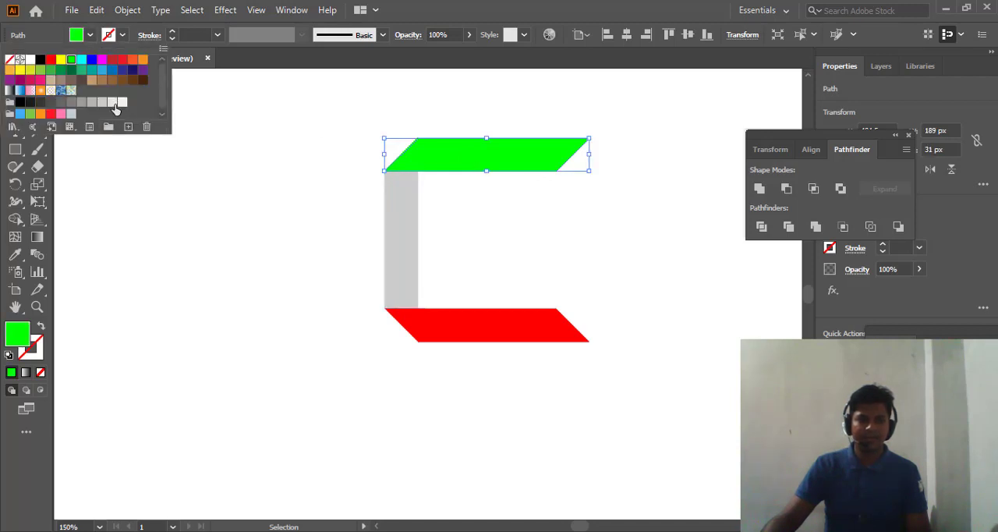
{"action": "left_click", "coordinate": [122, 102]}
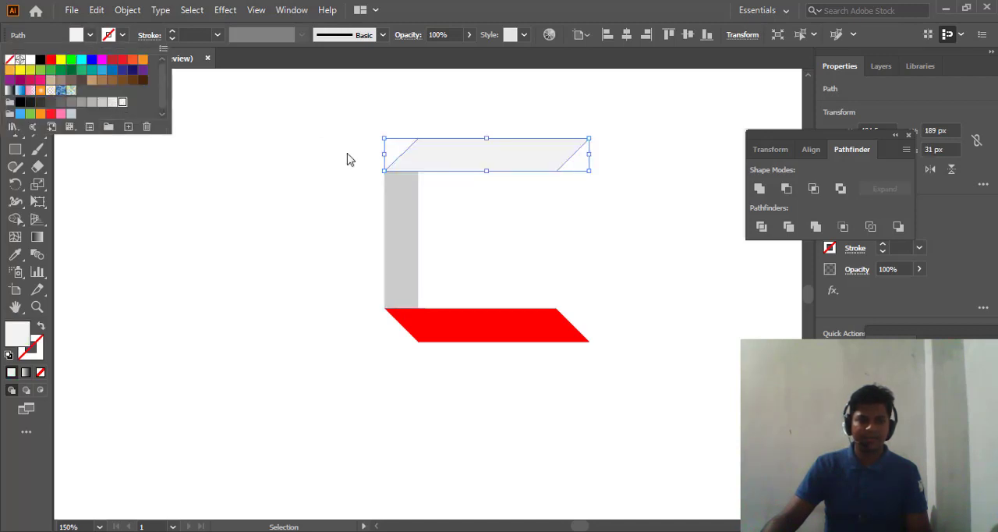
{"action": "left_click", "coordinate": [495, 336]}
{"action": "left_click", "coordinate": [476, 335]}
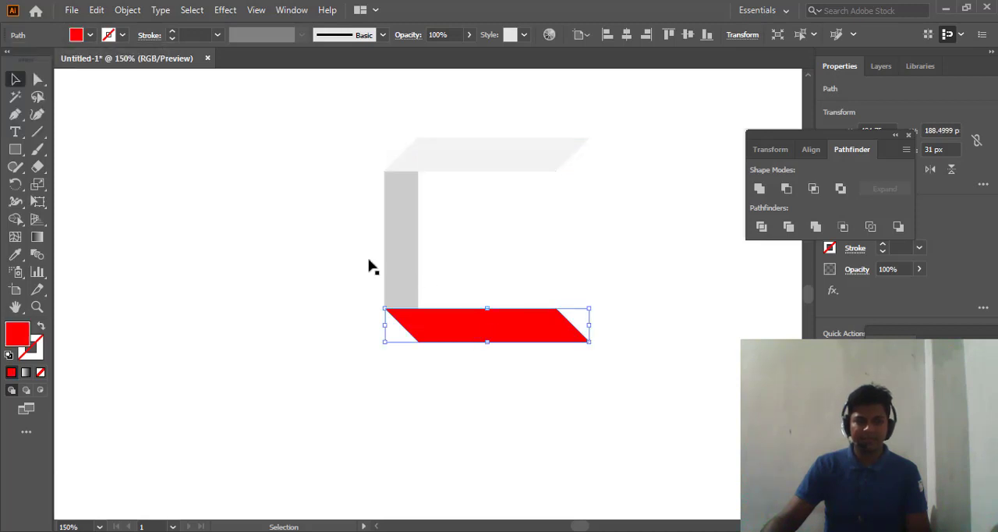
{"action": "left_click", "coordinate": [91, 35]}
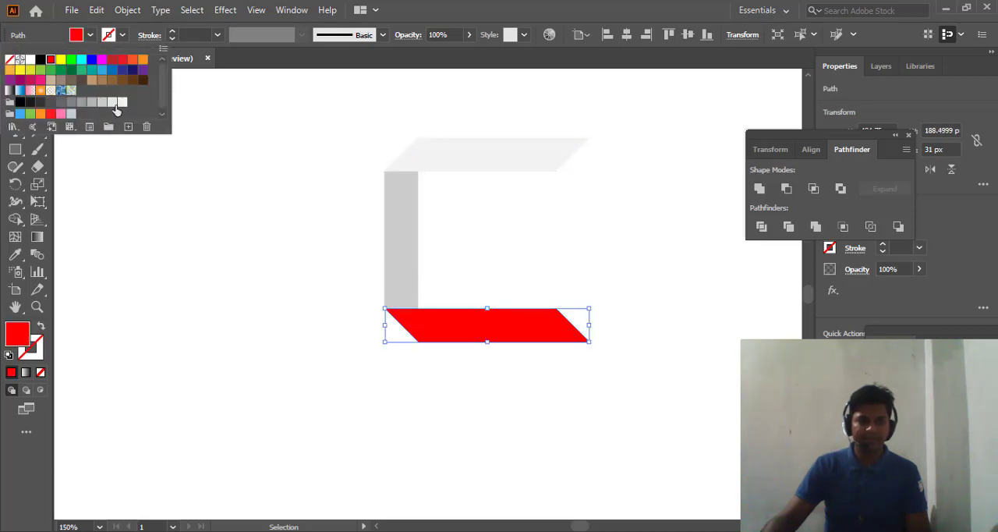
{"action": "left_click", "coordinate": [121, 103]}
{"action": "left_click", "coordinate": [272, 190]}
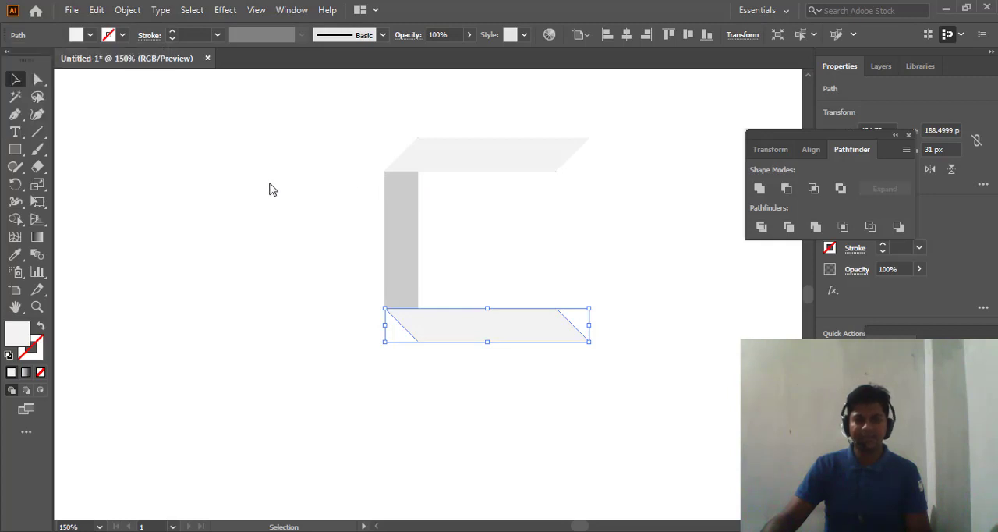
{"action": "left_click", "coordinate": [304, 207]}
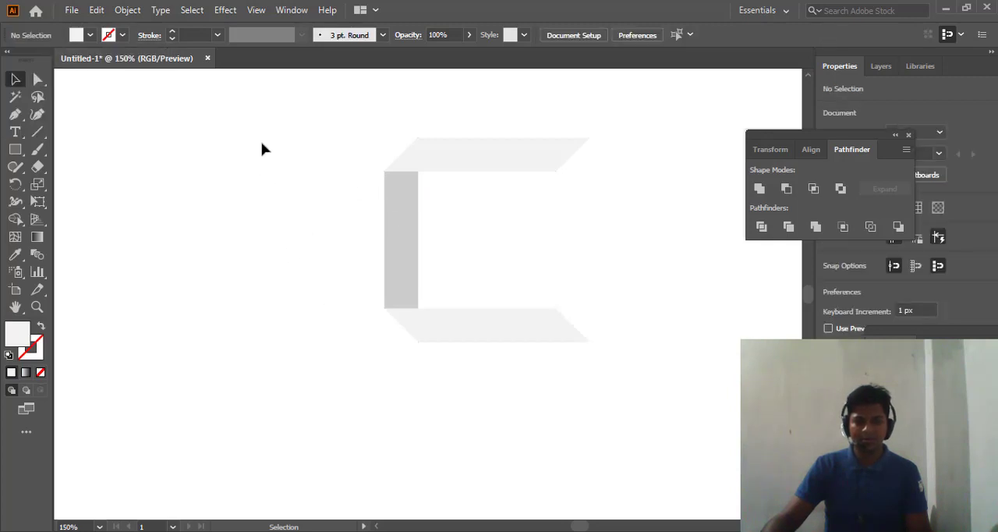
{"action": "mouse_move", "coordinate": [260, 145]}
{"action": "left_mouse_down"}
{"action": "mouse_move", "coordinate": [631, 385]}
{"action": "mouse_move", "coordinate": [586, 381]}
{"action": "left_mouse_up"}
{"action": "left_click", "coordinate": [517, 401]}
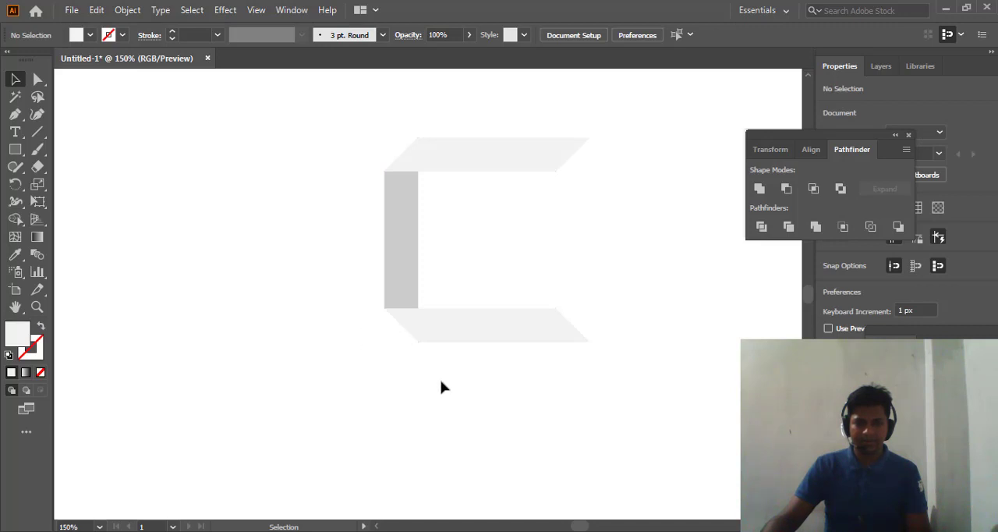
{"action": "left_click_drag", "start_coordinate": [239, 90], "coordinate": [647, 376]}
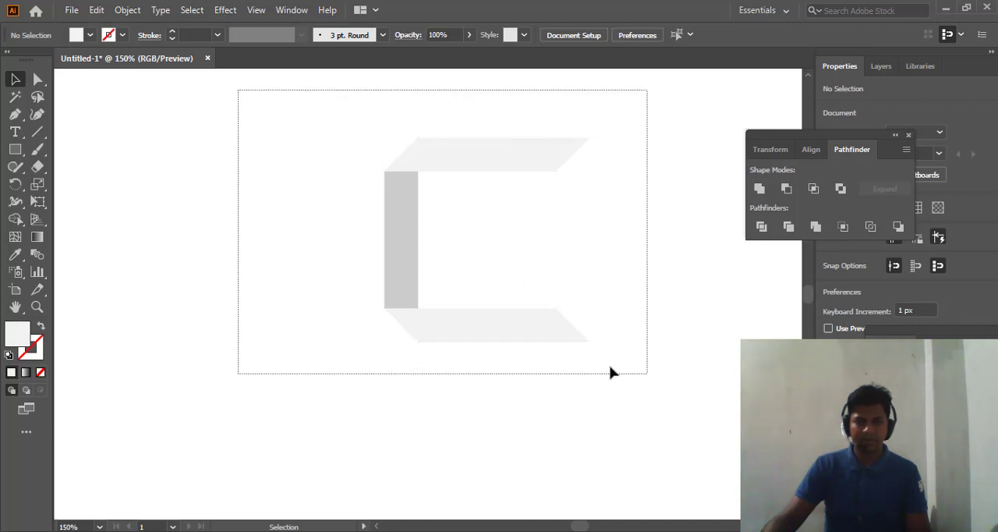
{"action": "left_click", "coordinate": [703, 337]}
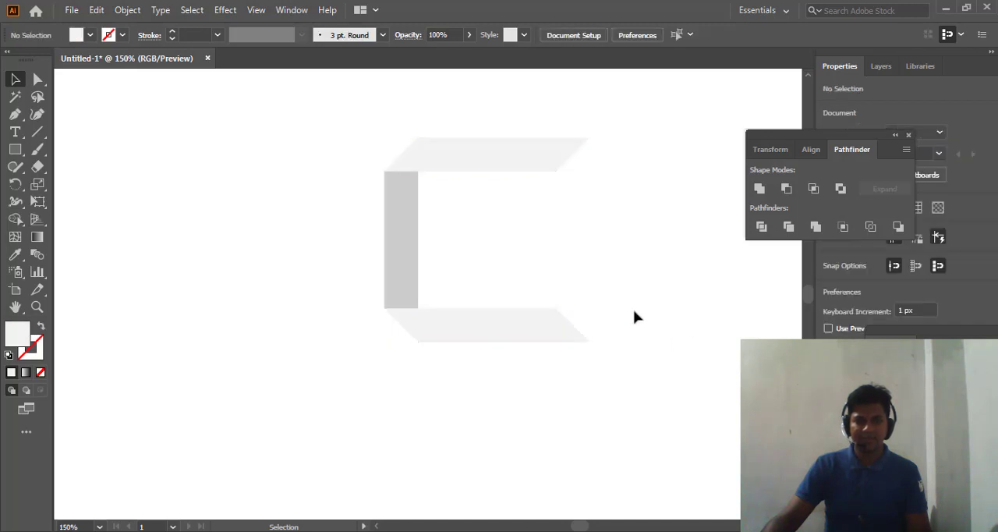
- Draw a rectangle about 420 by 294 px covering the whole logo with a margin and fill it with bright green
{"action": "scroll", "coordinate": [299, 211], "scroll_direction": "up", "scroll_amount": 1}
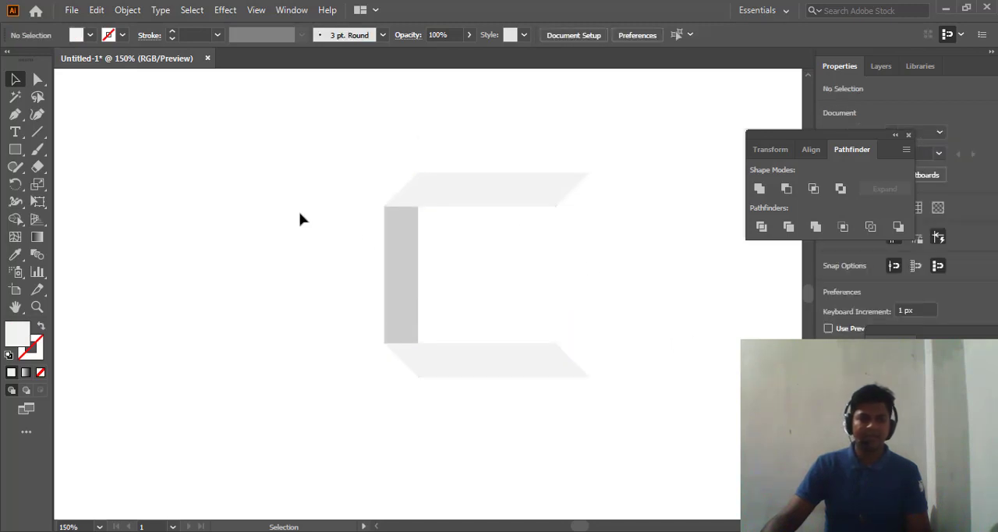
{"action": "left_click_drag", "start_coordinate": [24, 158], "coordinate": [98, 153]}
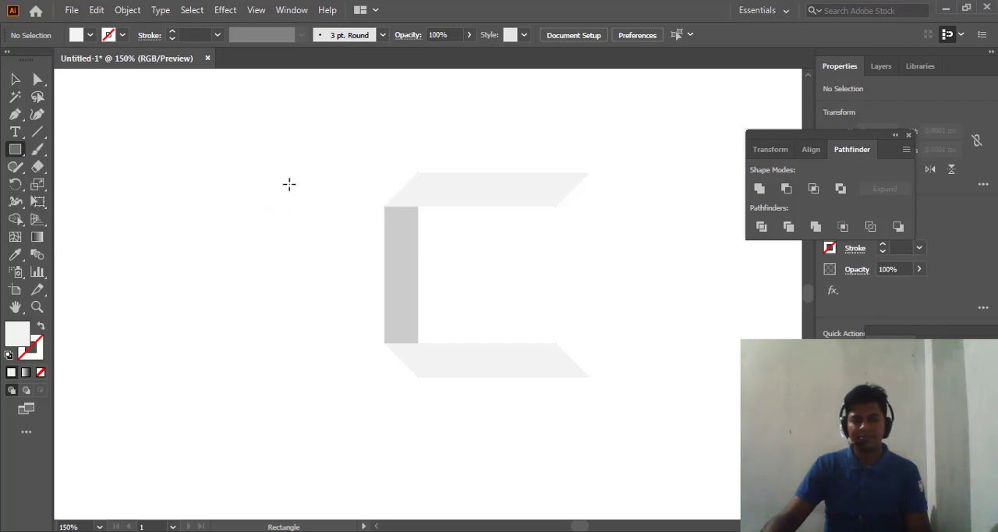
{"action": "left_click_drag", "start_coordinate": [262, 116], "coordinate": [717, 433]}
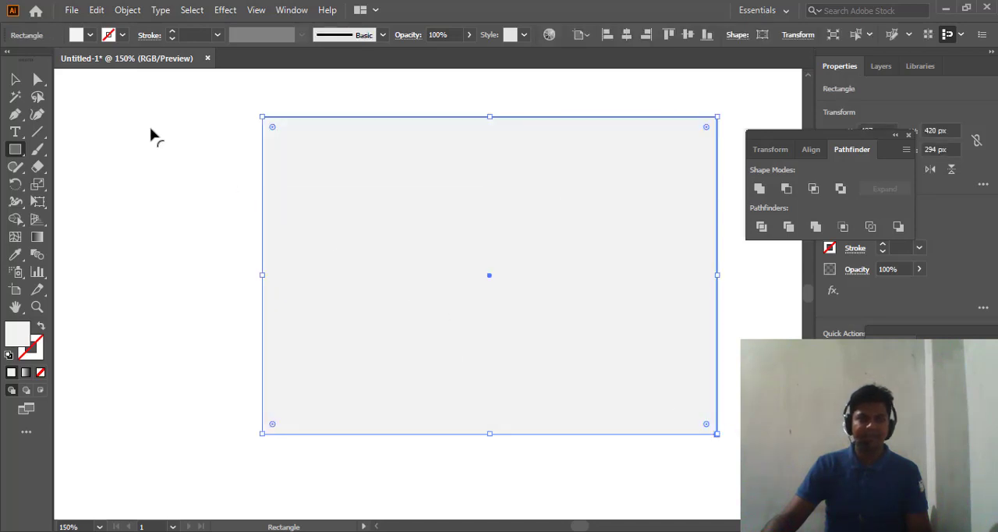
{"action": "left_click", "coordinate": [92, 36]}
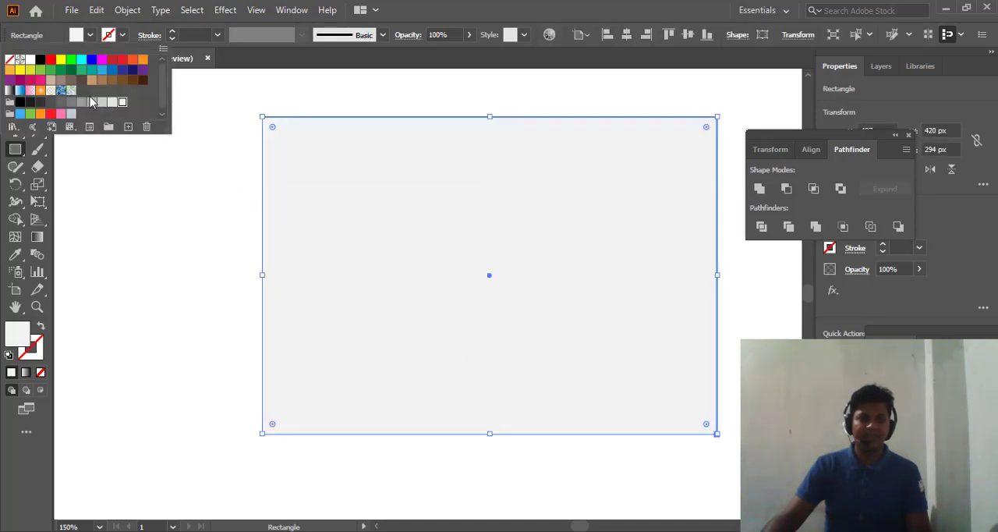
{"action": "left_click", "coordinate": [70, 61]}
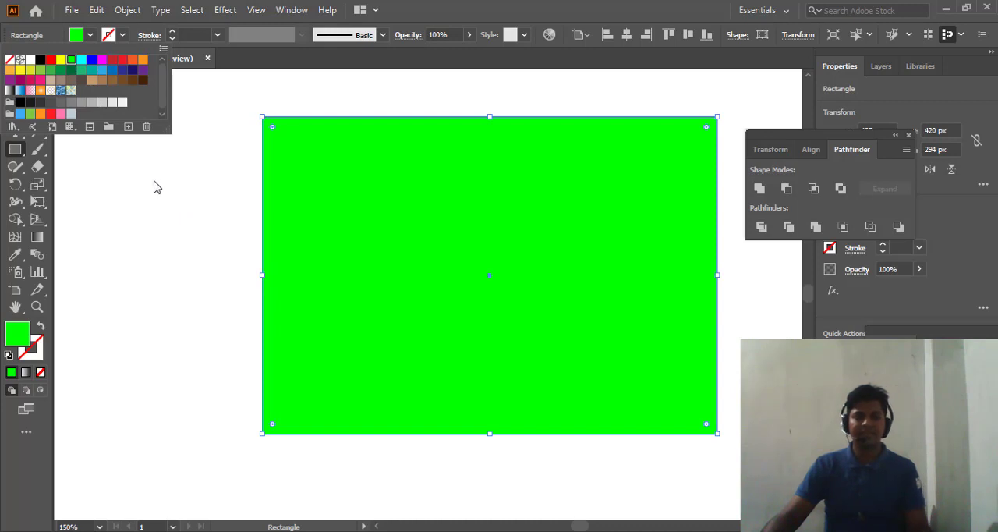
{"action": "left_click", "coordinate": [156, 187]}
- Send the green rectangle to the back so that it forms the logo's background
{"action": "left_click", "coordinate": [15, 78]}
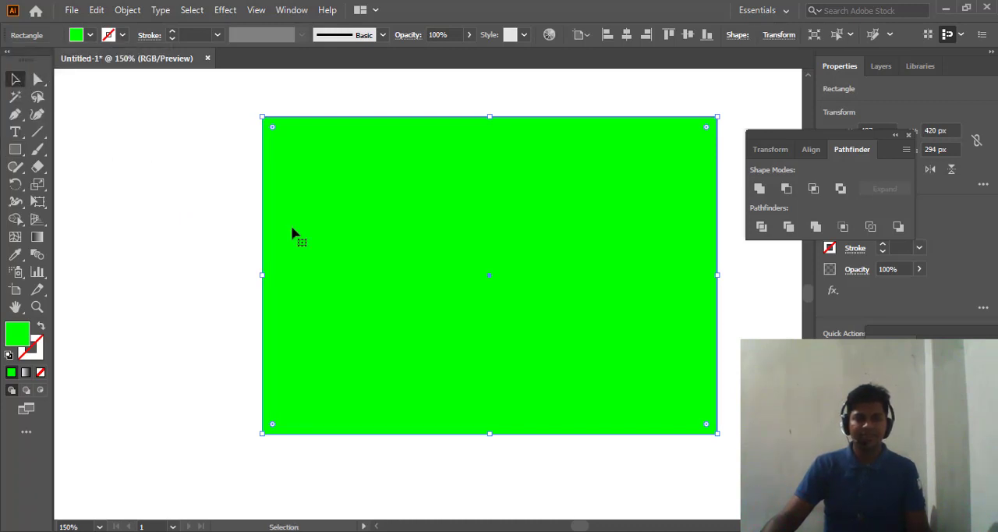
{"action": "right_click", "coordinate": [428, 197]}
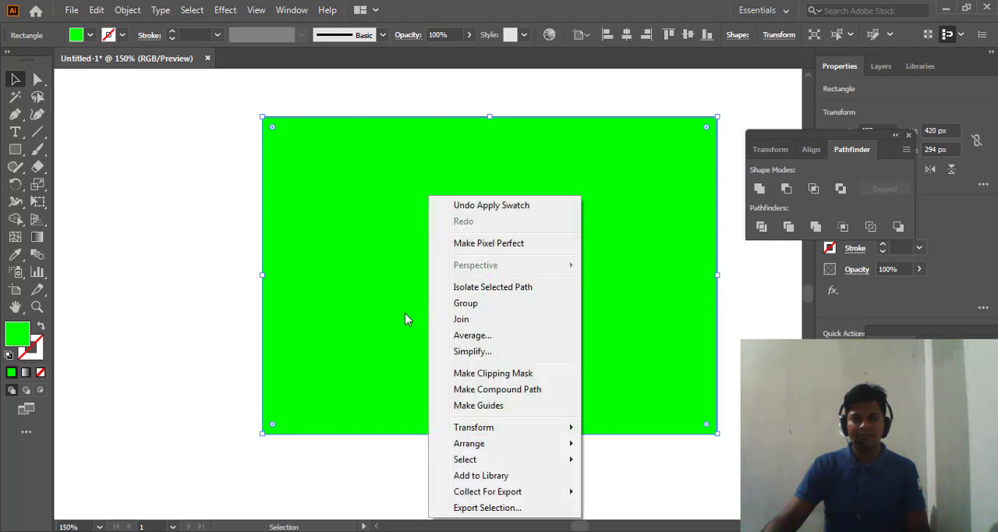
{"action": "mouse_move", "coordinate": [484, 443]}
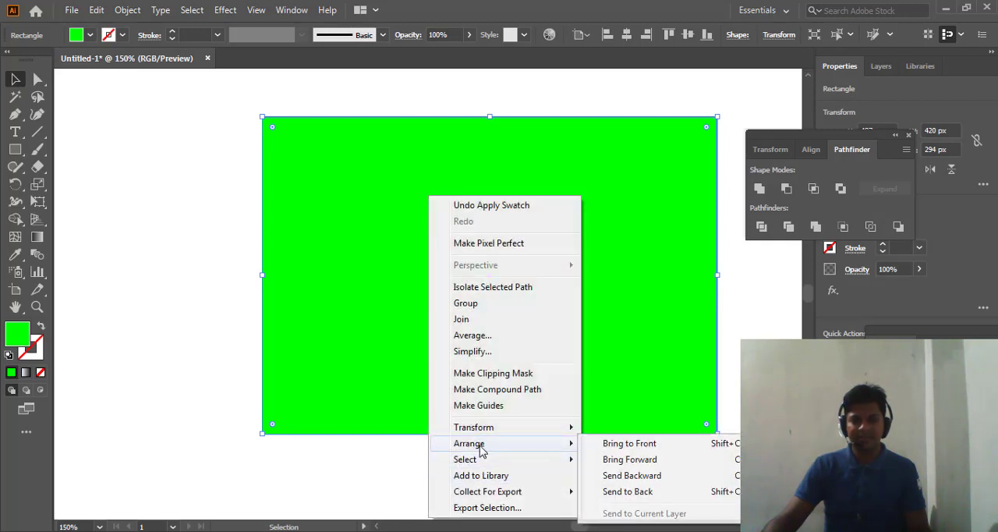
{"action": "left_click", "coordinate": [643, 492]}
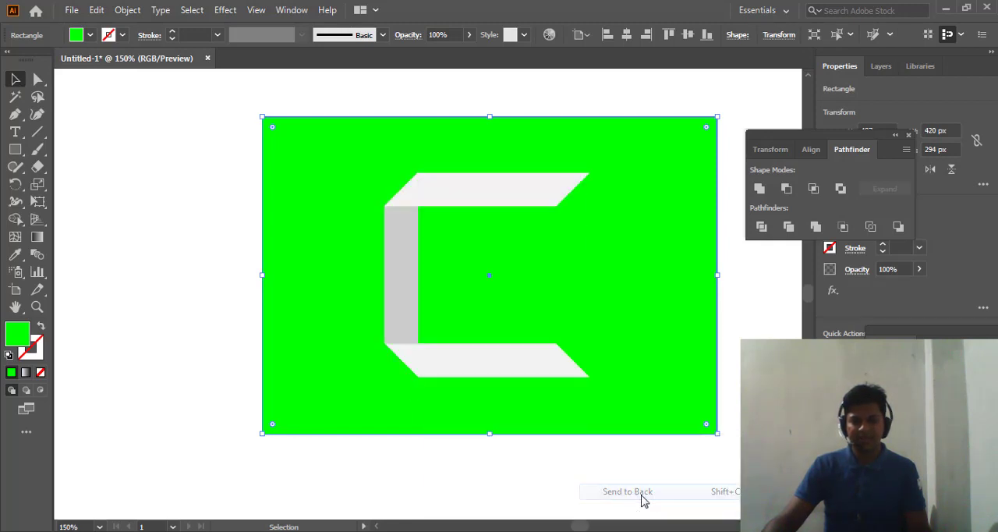
{"action": "left_click", "coordinate": [153, 174]}
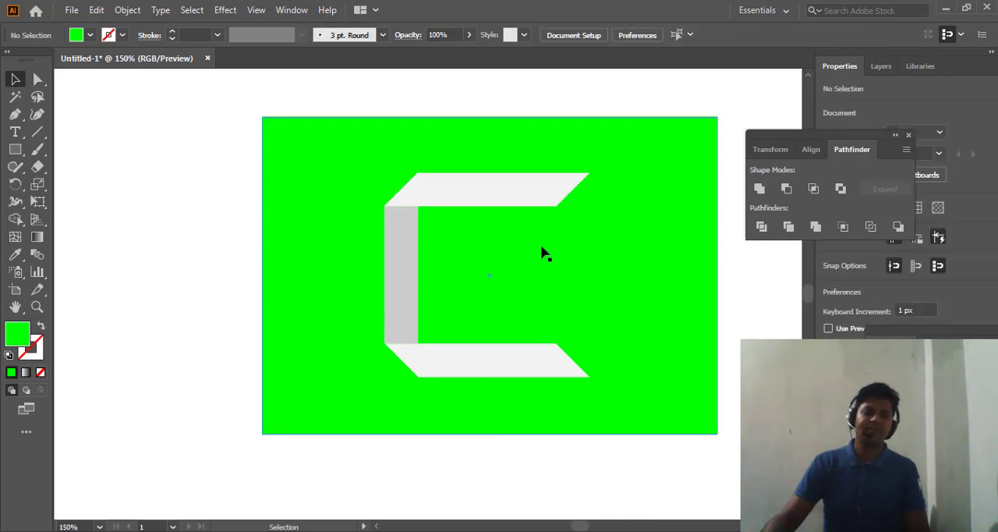
- Select the logo shapes together with the green rectangle and set the alignment reference to Align to Selection
{"action": "scroll", "coordinate": [581, 257], "scroll_direction": "down", "scroll_amount": 2}
{"action": "scroll", "coordinate": [588, 255], "scroll_direction": "up", "scroll_amount": 1}
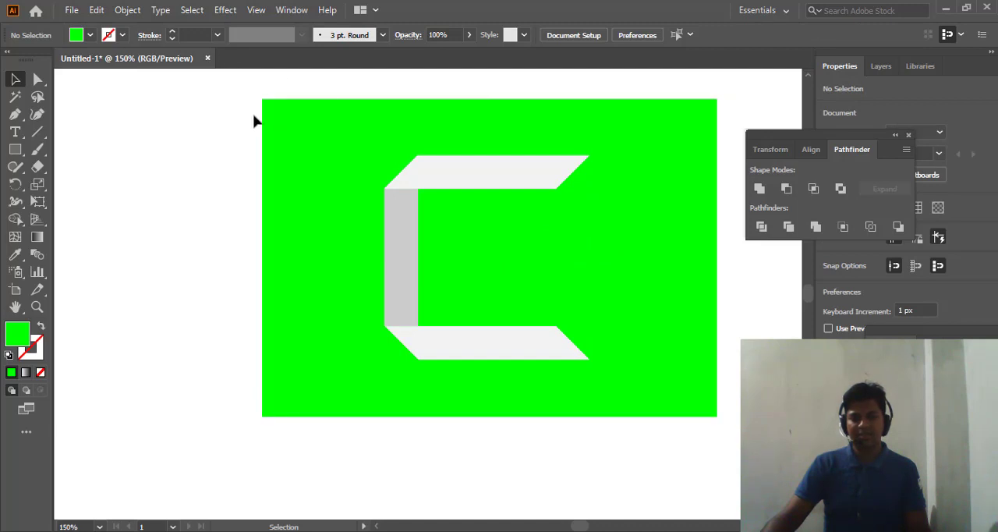
{"action": "left_click_drag", "start_coordinate": [238, 89], "coordinate": [729, 316]}
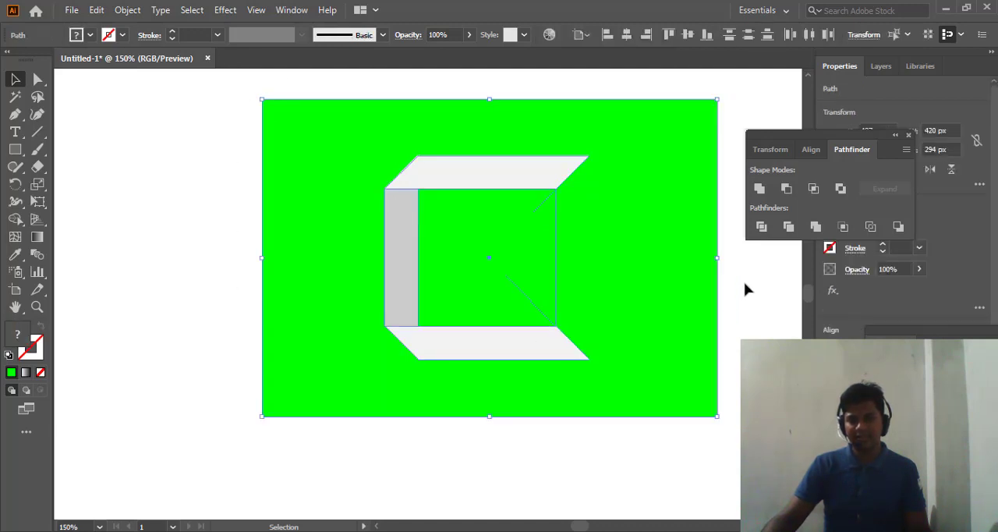
{"action": "left_click", "coordinate": [812, 150]}
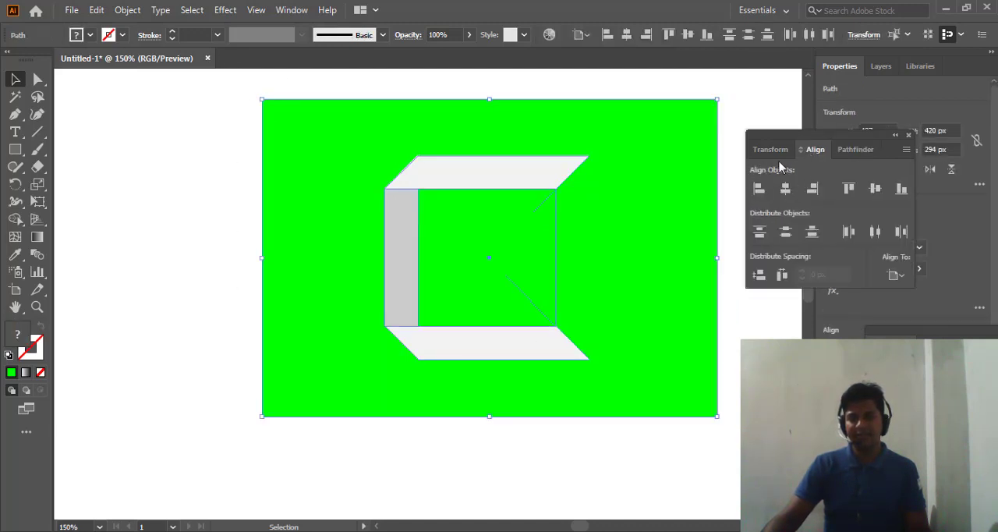
{"action": "left_click", "coordinate": [904, 275]}
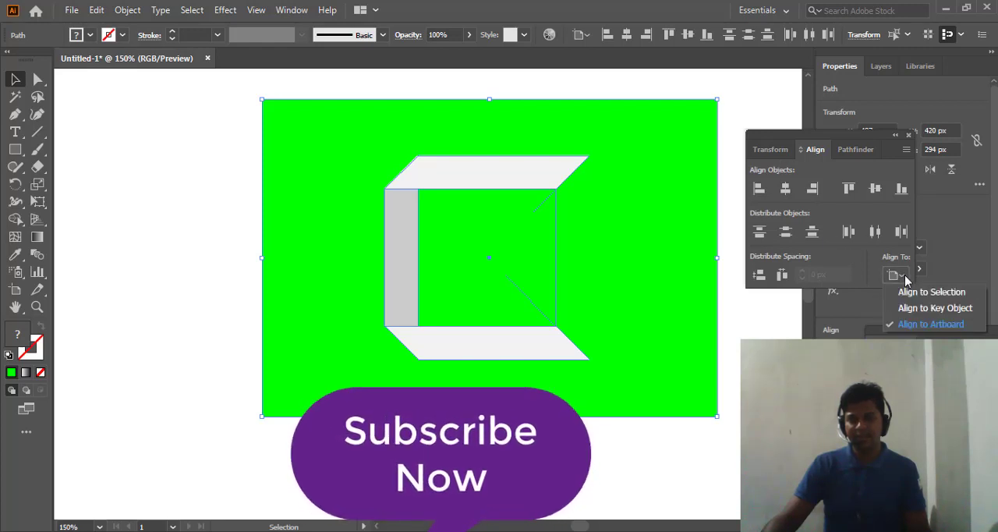
{"action": "left_click", "coordinate": [941, 294]}
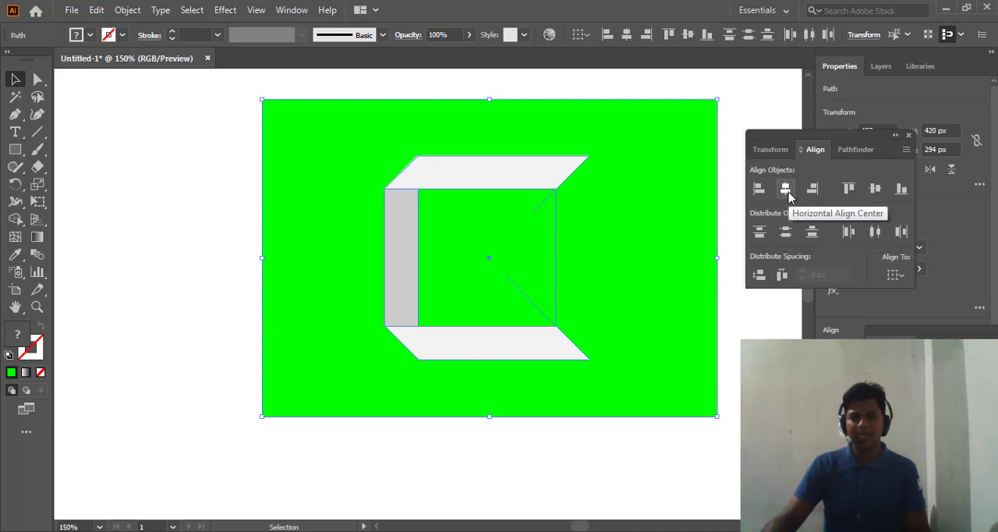
- Group the two light parallelograms and the vertical grey bar into one logo object, leaving out the green rectangle
{"action": "left_click", "coordinate": [175, 219]}
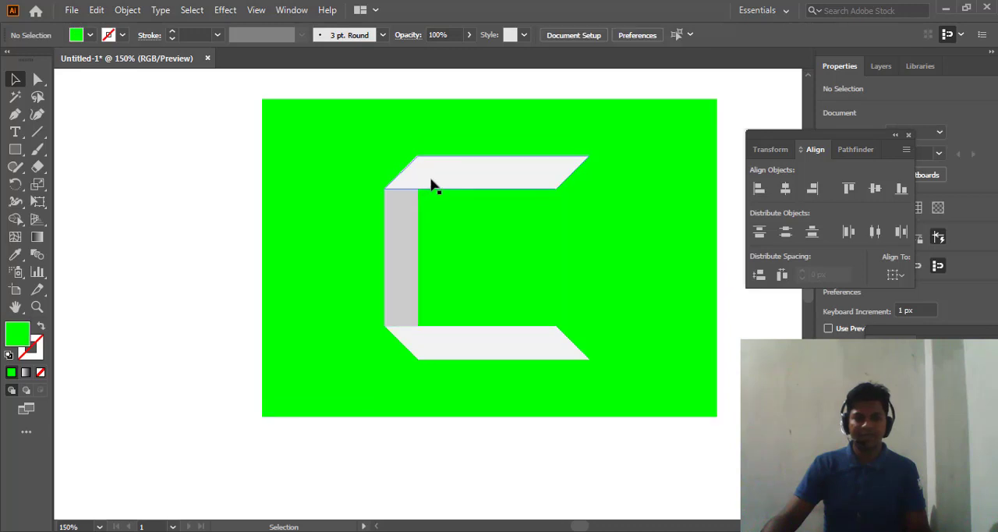
{"action": "left_click", "coordinate": [431, 182]}
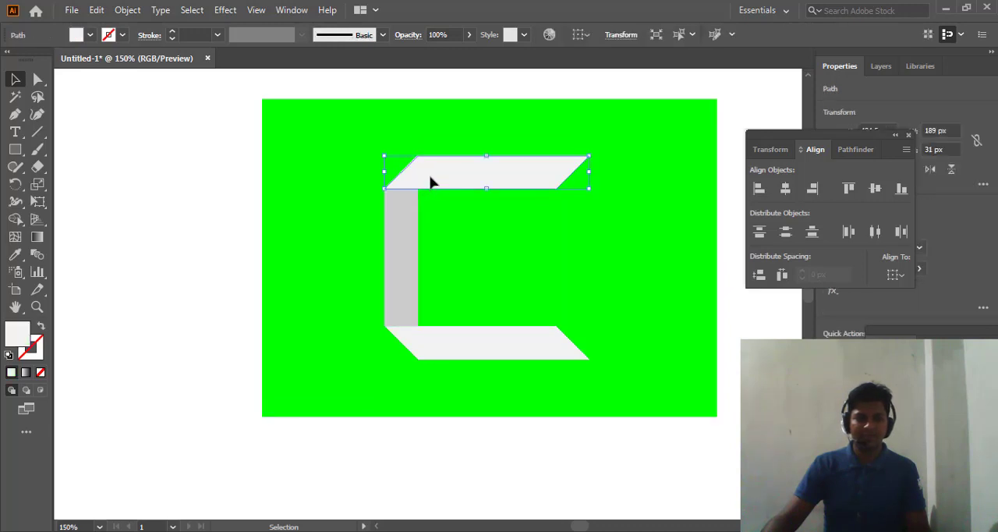
{"action": "left_click", "coordinate": [396, 242], "text": "shift"}
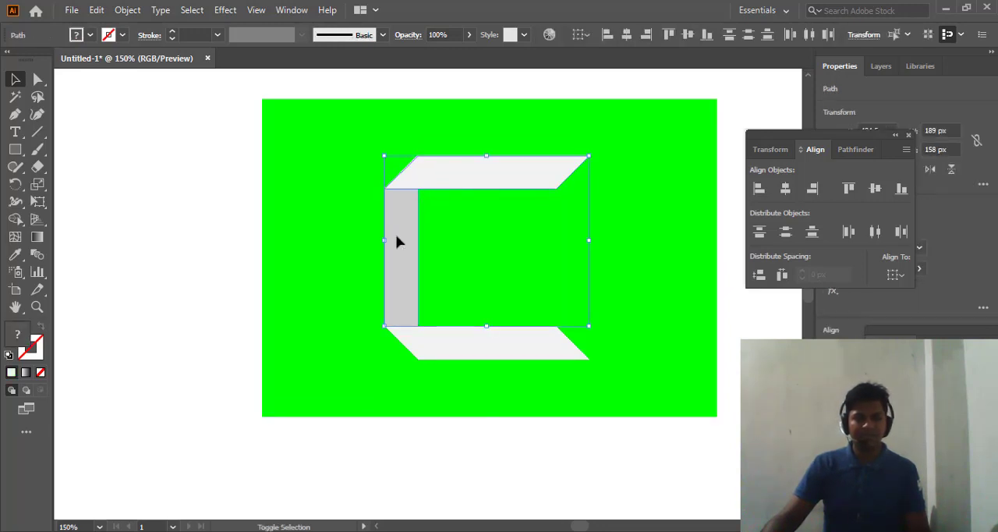
{"action": "left_click", "coordinate": [442, 339], "text": "shift"}
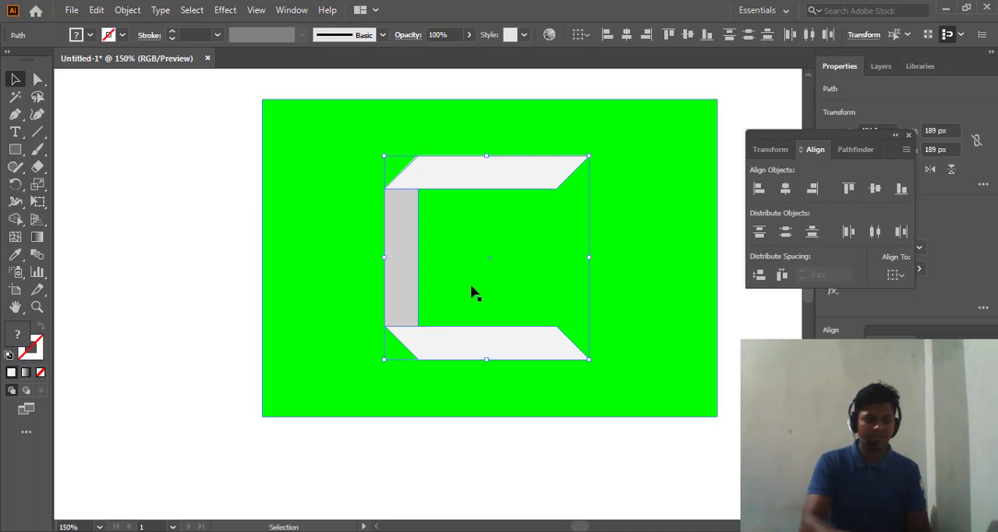
{"action": "key", "text": "ctrl+g"}
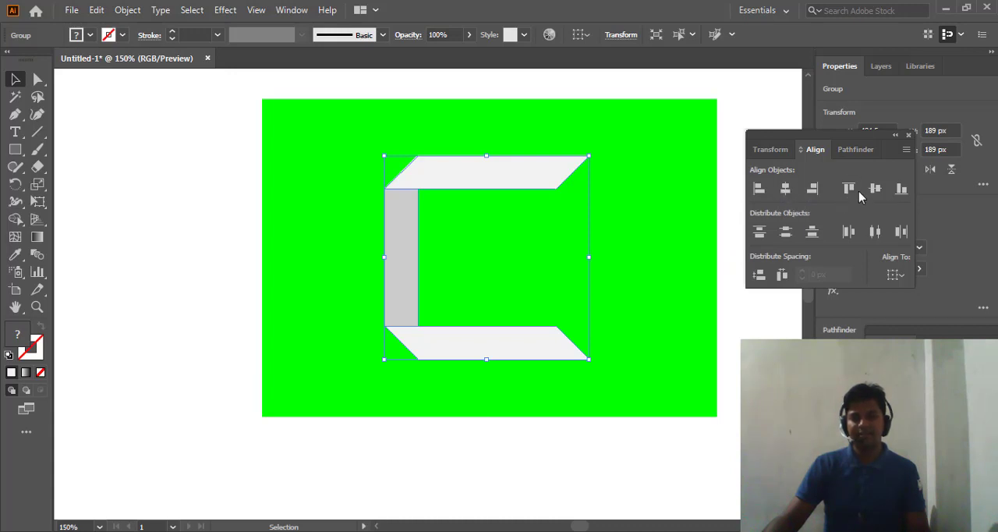
- Try to move the green background rectangle away from the grouped logo, and undo the move
{"action": "left_click", "coordinate": [296, 232]}
{"action": "left_click_drag", "start_coordinate": [564, 341], "coordinate": [603, 374]}
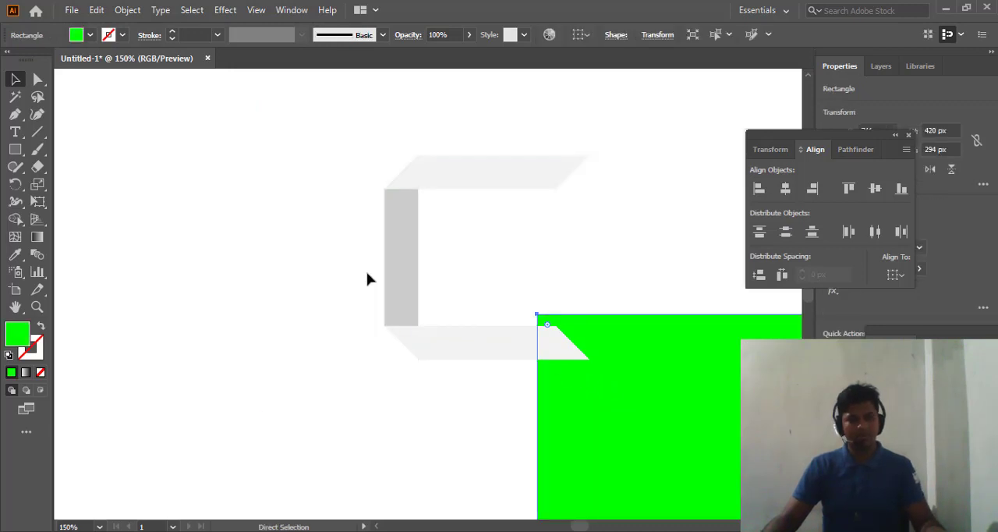
{"action": "key", "text": "ctrl+z"}
{"action": "left_click", "coordinate": [178, 194]}
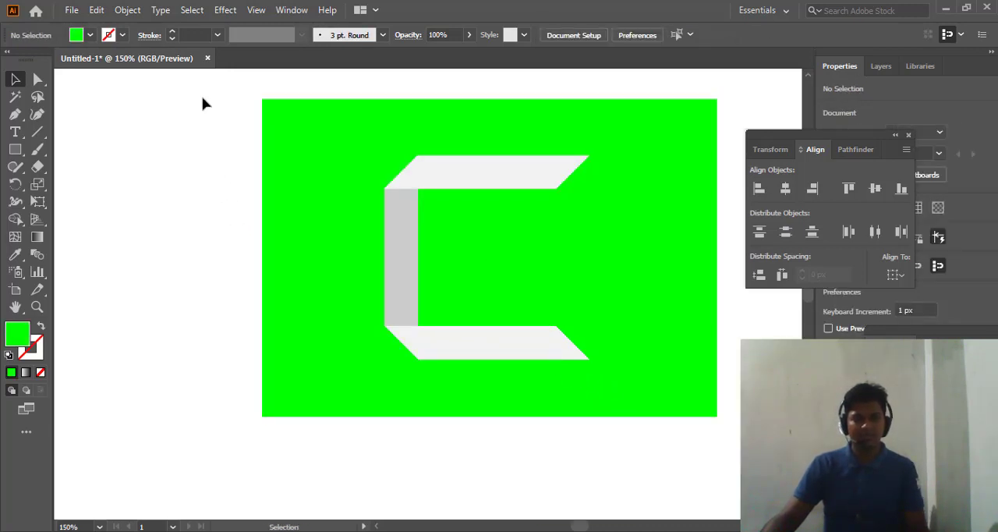
- Centre the grouped logo and the green rectangle on each other horizontally and vertically, using Align to Selection
{"action": "left_click_drag", "start_coordinate": [202, 98], "coordinate": [705, 433]}
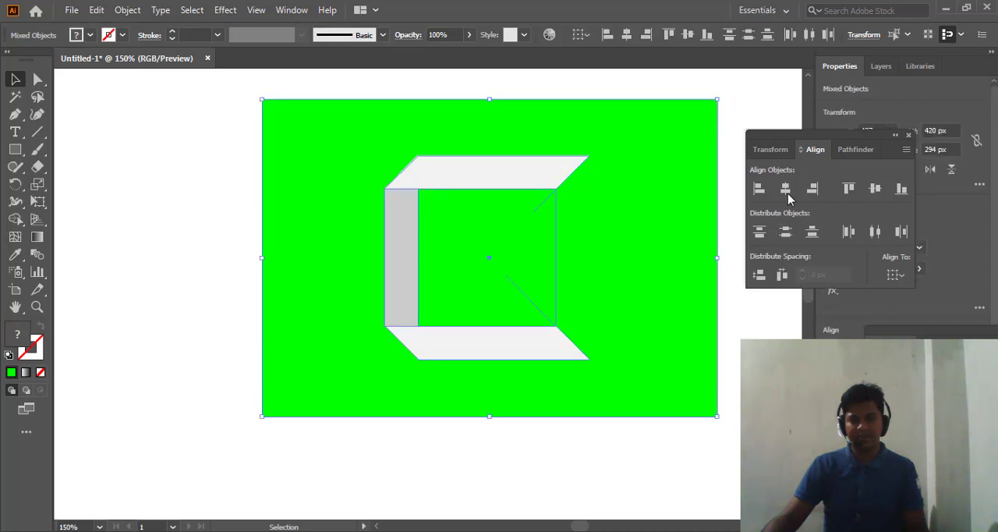
{"action": "left_click", "coordinate": [786, 191]}
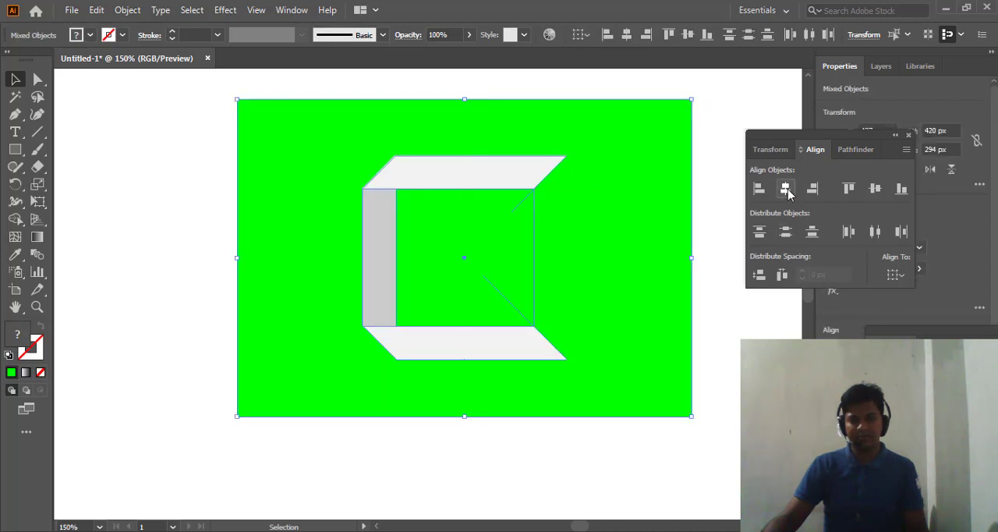
{"action": "left_click", "coordinate": [873, 190]}
{"action": "left_click", "coordinate": [899, 277]}
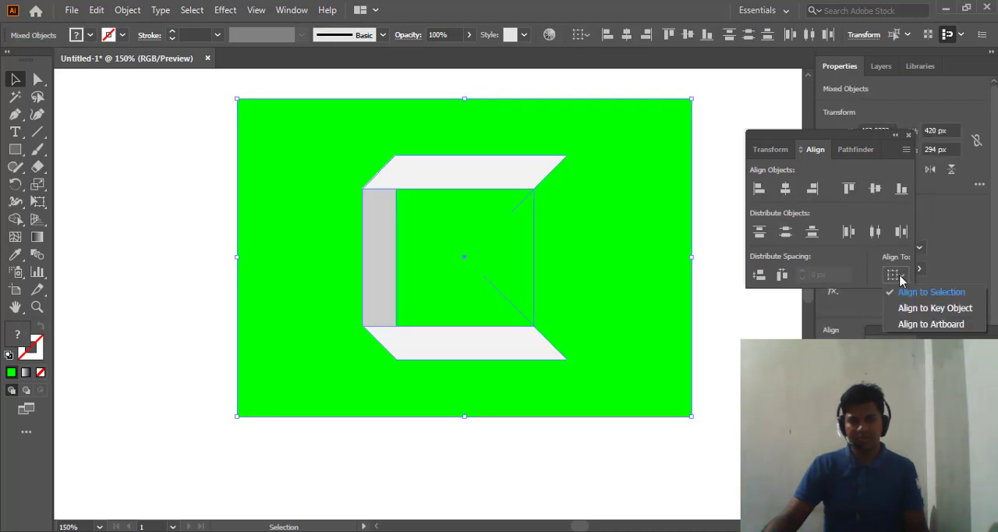
{"action": "left_click", "coordinate": [930, 292]}
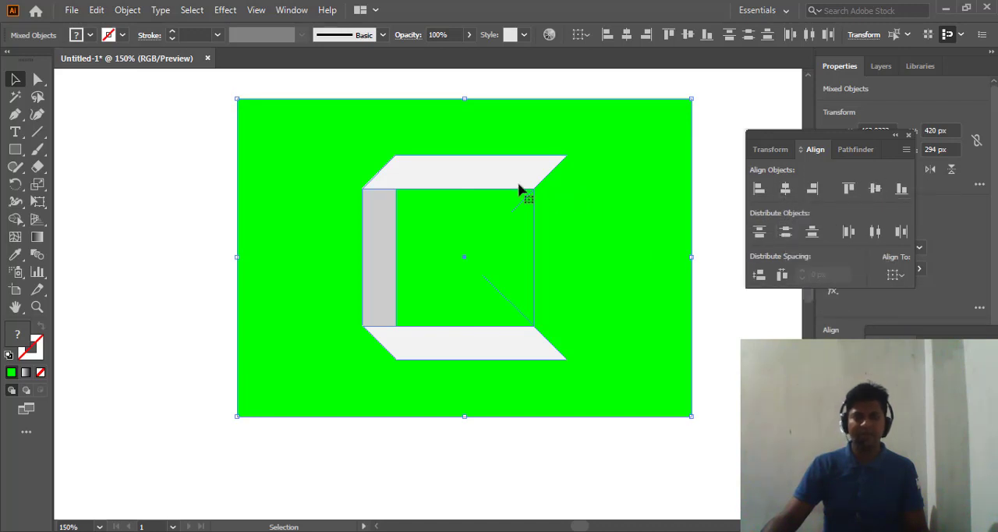
{"action": "left_click", "coordinate": [165, 172]}
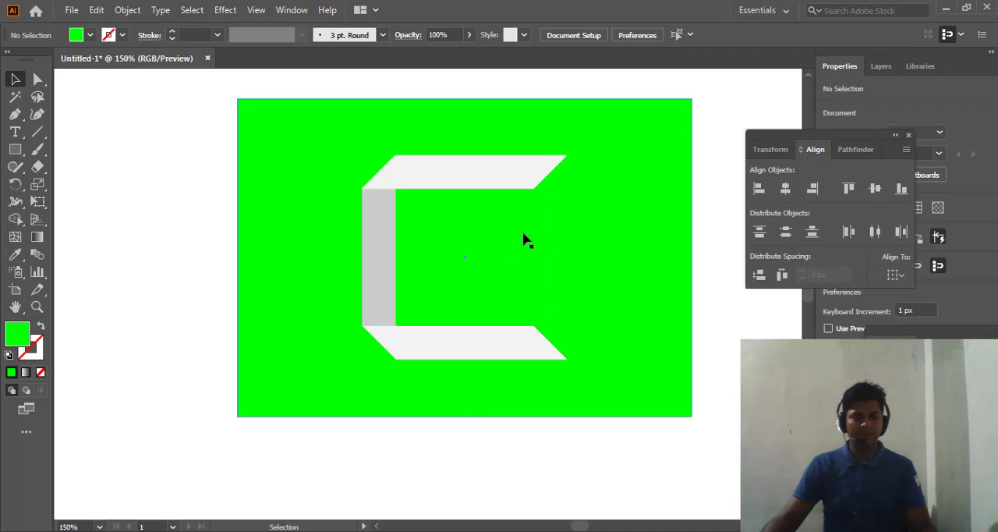
{"action": "key", "text": "ctrl+minus"}
{"action": "scroll", "coordinate": [500, 243], "scroll_direction": "up", "scroll_amount": 1}
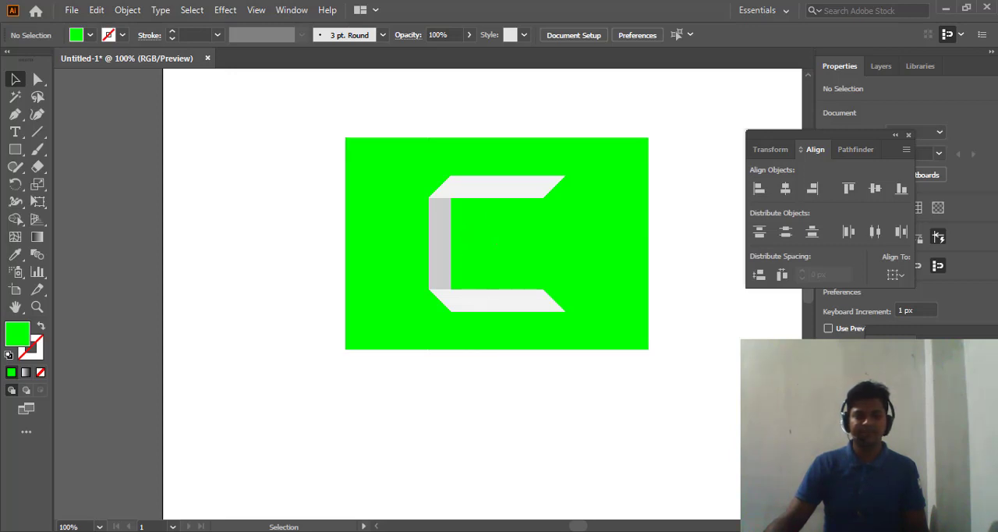
{"action": "left_click", "coordinate": [338, 531]}
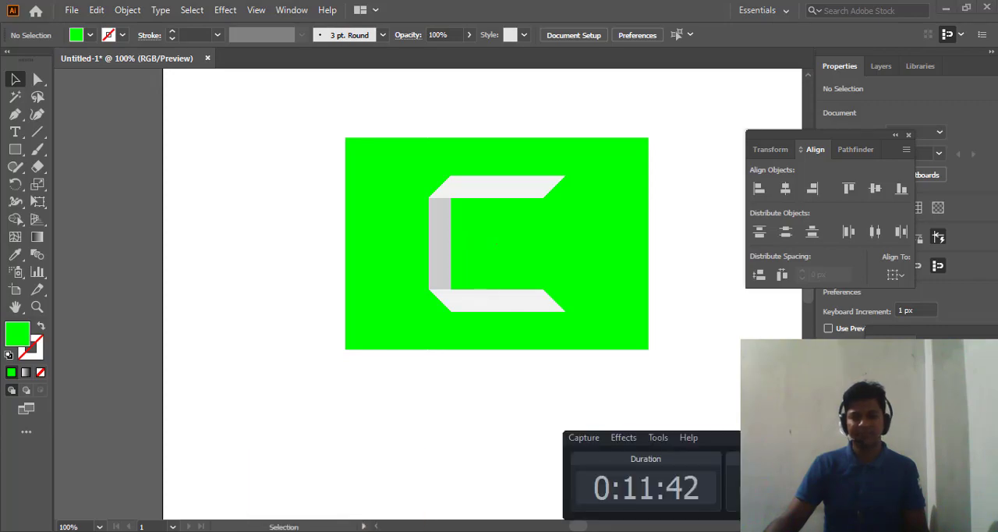